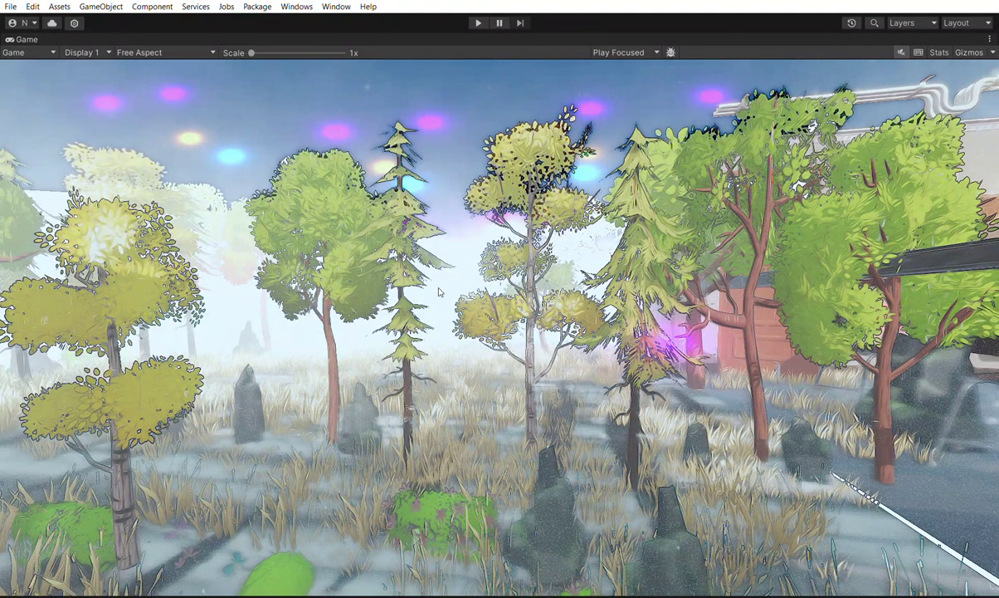
Restore the maximized Game view to the full editor layout and open the Assets/ARTnGAME/GLAMOR folder.
{"action": "double_click", "coordinate": [25, 39]}
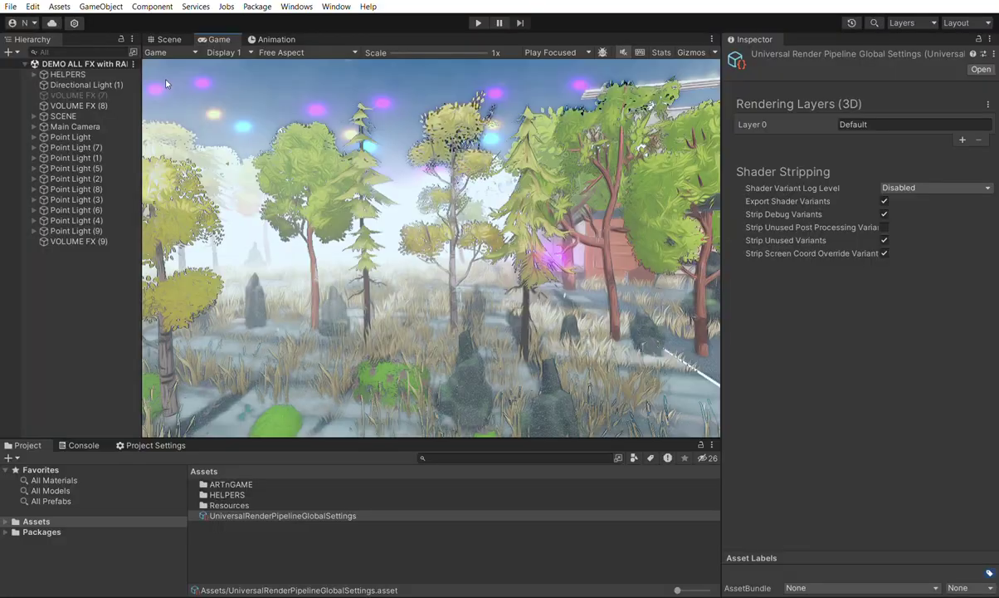
{"action": "left_click", "coordinate": [248, 484]}
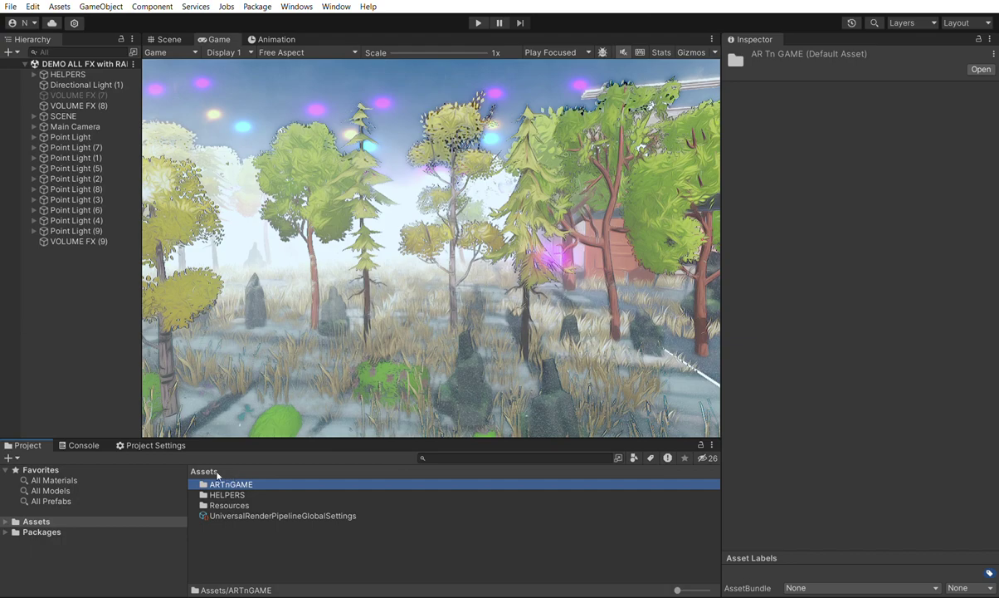
{"action": "double_click", "coordinate": [218, 483]}
{"action": "left_click", "coordinate": [221, 484]}
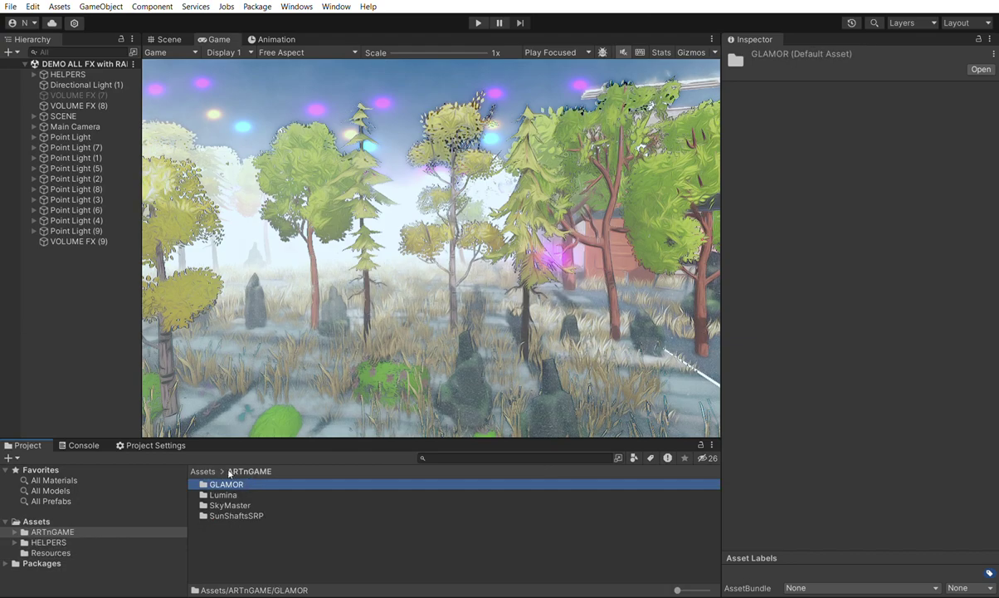
{"action": "double_click", "coordinate": [224, 484]}
{"action": "key", "text": "End"}
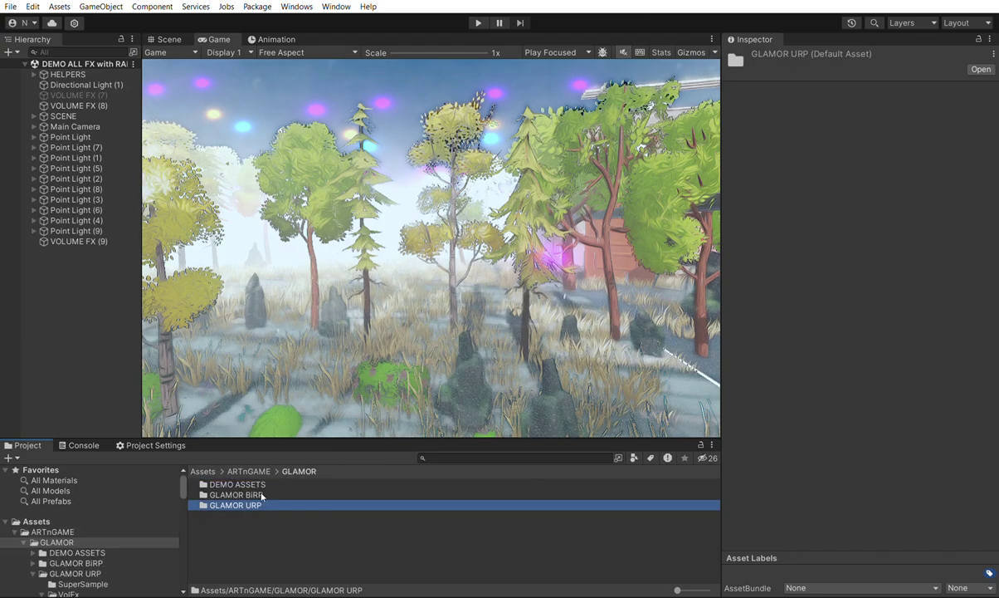
Open the GLAMOR URP folder, look through its demo scenes and select the VolFx subfolder.
{"action": "key", "text": "Up"}
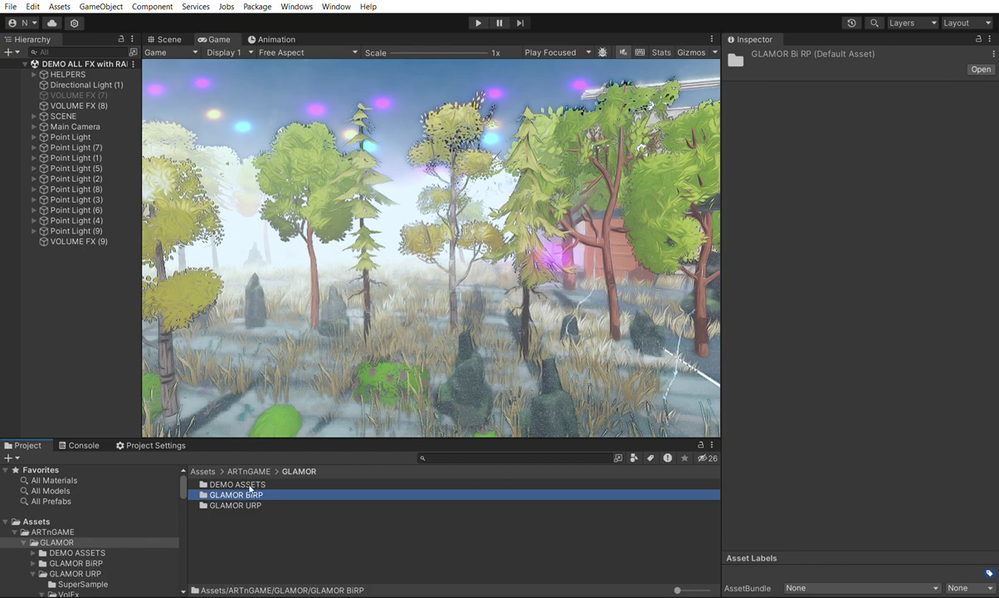
{"action": "key", "text": "Down"}
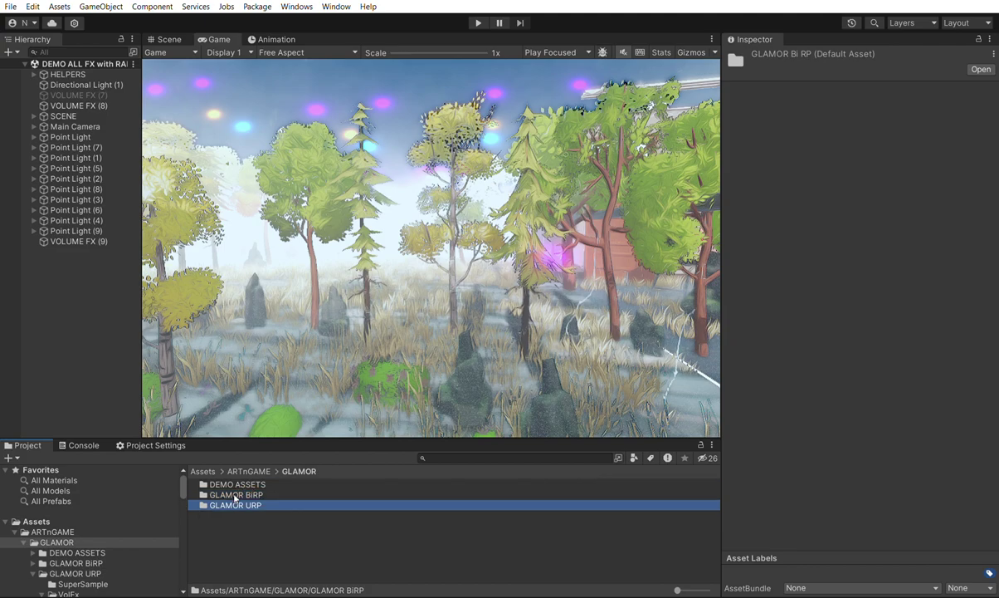
{"action": "key", "text": "Return"}
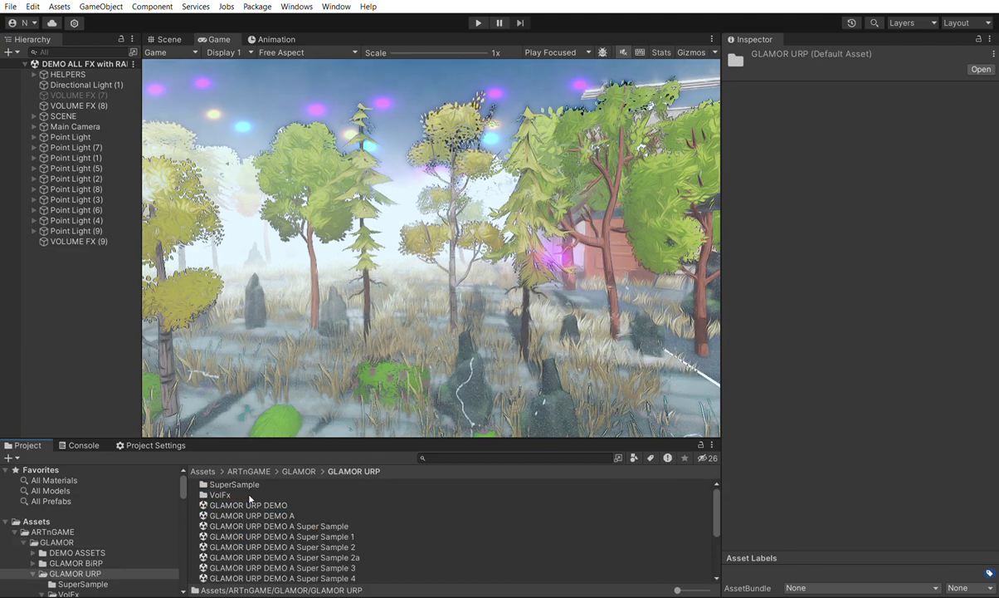
{"action": "scroll", "coordinate": [249, 498], "scroll_direction": "down", "scroll_amount": 3}
{"action": "scroll", "coordinate": [245, 511], "scroll_direction": "up", "scroll_amount": 3}
{"action": "left_click", "coordinate": [222, 494]}
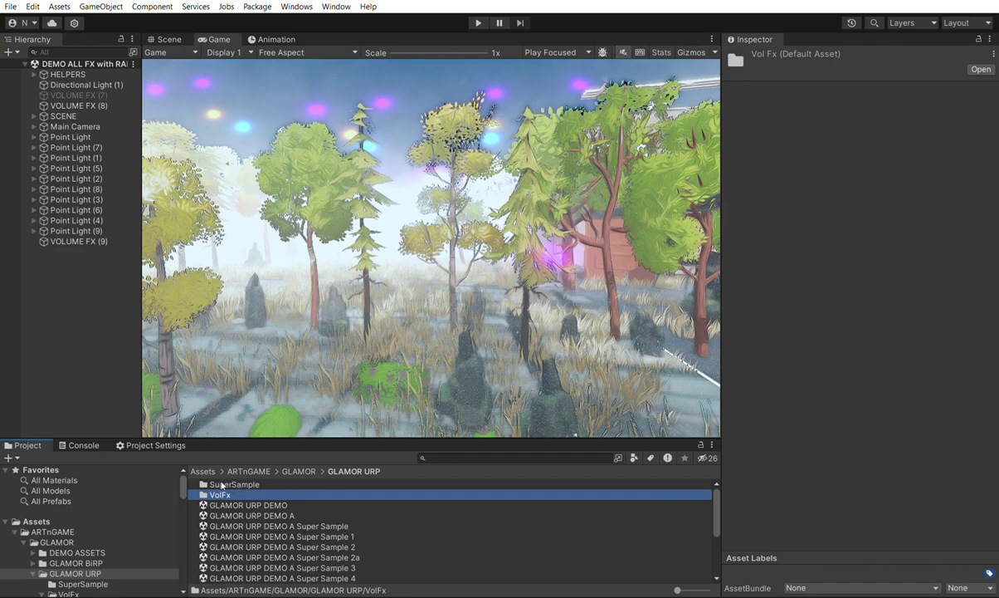
Open the SuperSample folder and inspect the settings of the SUPER SAMPLE TEXTURE render texture.
{"action": "left_click", "coordinate": [238, 484]}
{"action": "key", "text": "Return"}
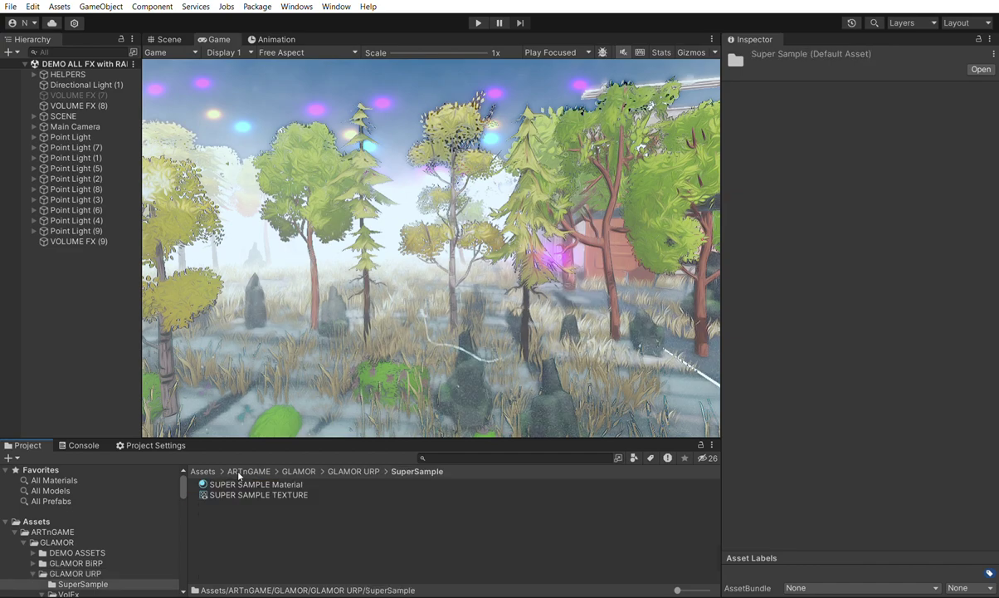
{"action": "left_click", "coordinate": [267, 494]}
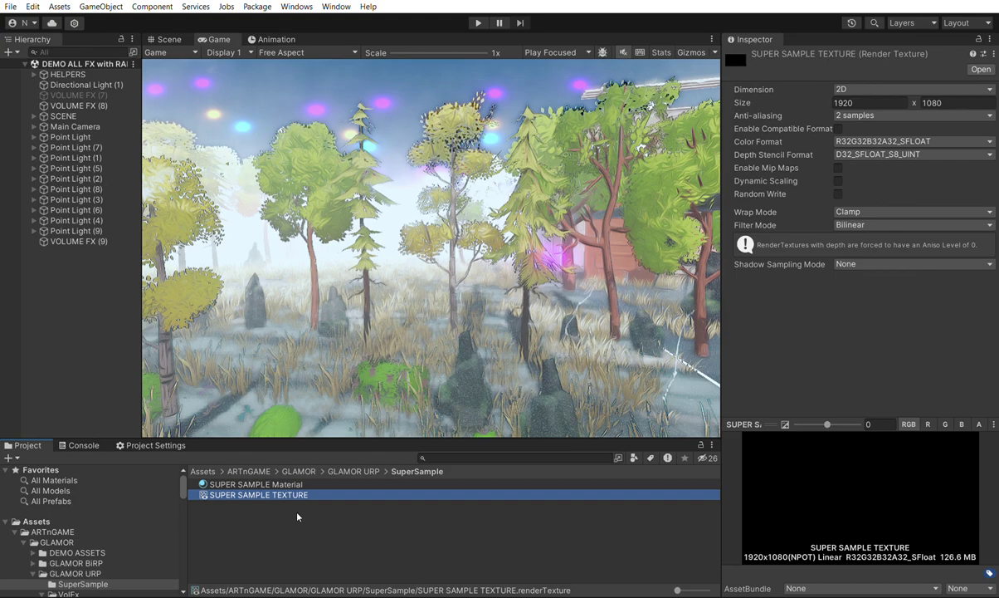
Return to GLAMOR URP, open its VolFx folder and select the nested VolFx subfolder.
{"action": "left_click", "coordinate": [353, 470]}
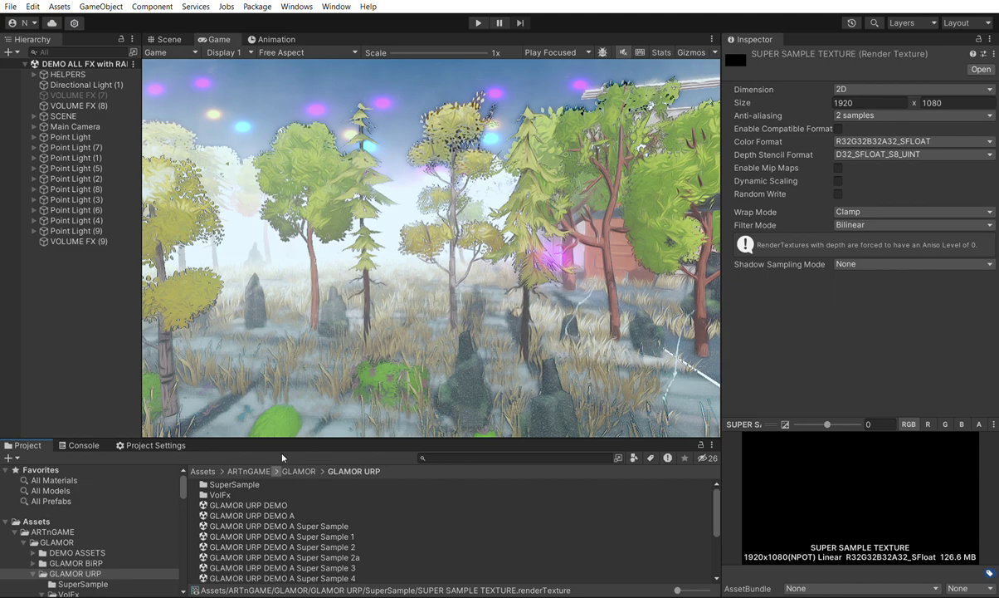
{"action": "double_click", "coordinate": [222, 495]}
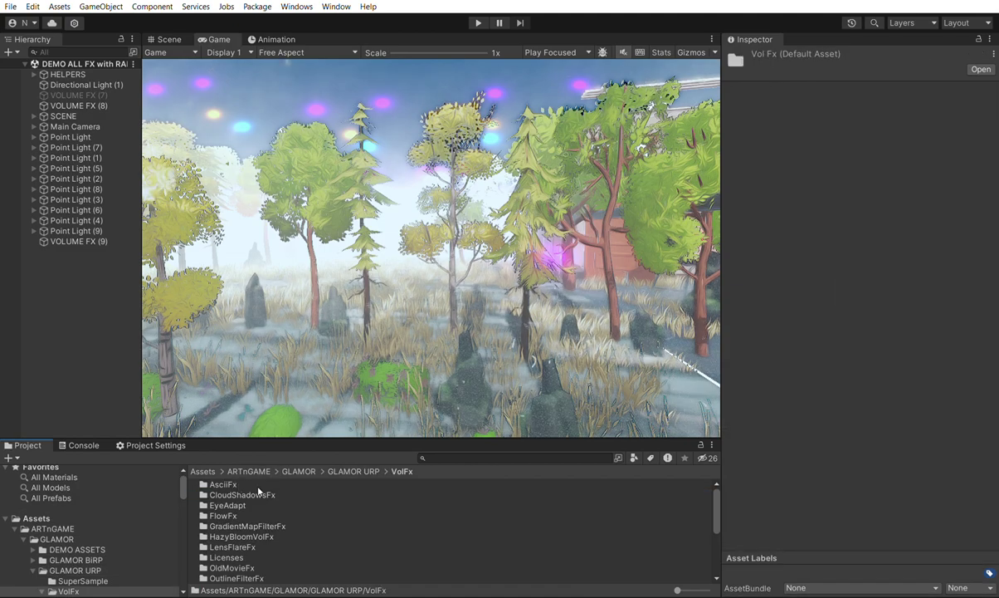
{"action": "scroll", "coordinate": [258, 492], "scroll_direction": "down", "scroll_amount": 5}
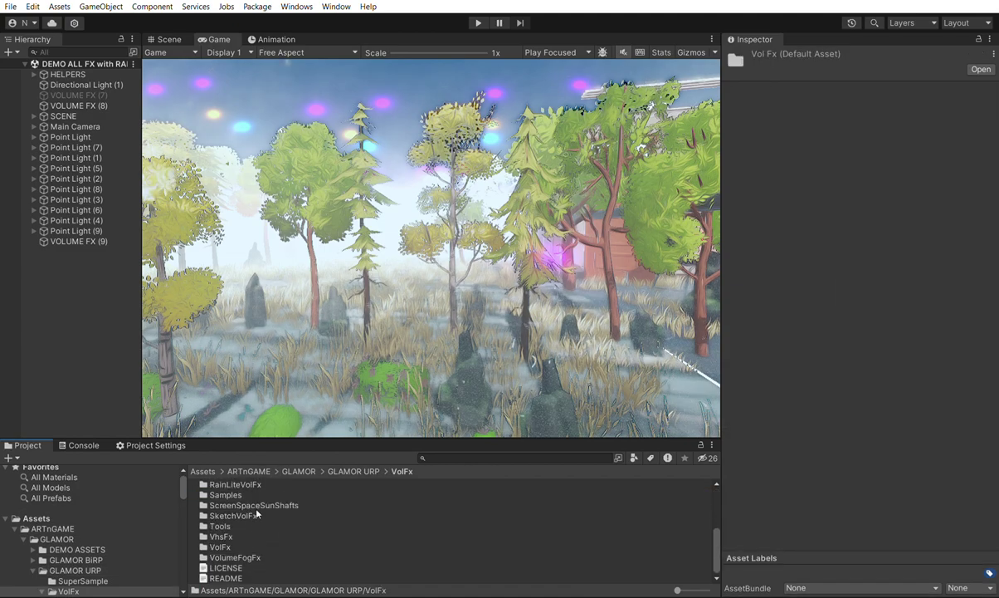
{"action": "left_click", "coordinate": [235, 536]}
{"action": "key", "text": "Down"}
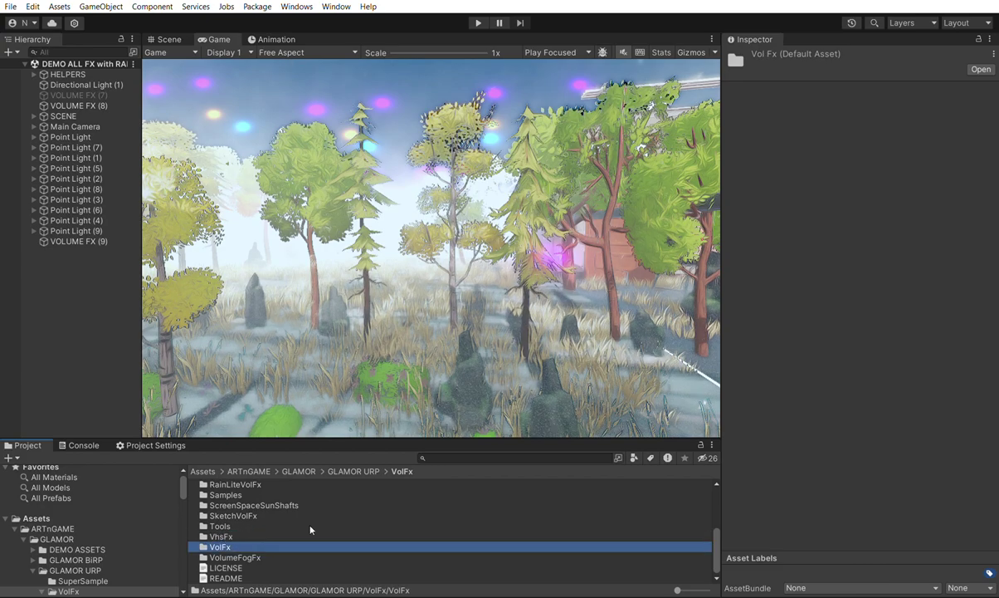
Reopen VolFx from the GLAMOR URP folder and review its effect folders, selecting SketchVolFx and HazyBloomVolFx.
{"action": "left_click", "coordinate": [353, 471]}
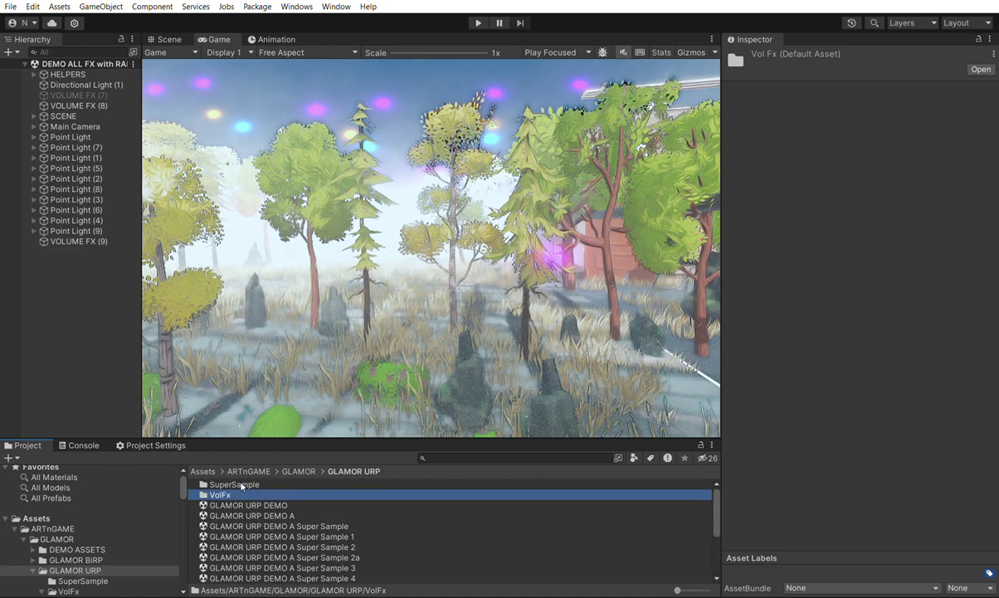
{"action": "double_click", "coordinate": [242, 491]}
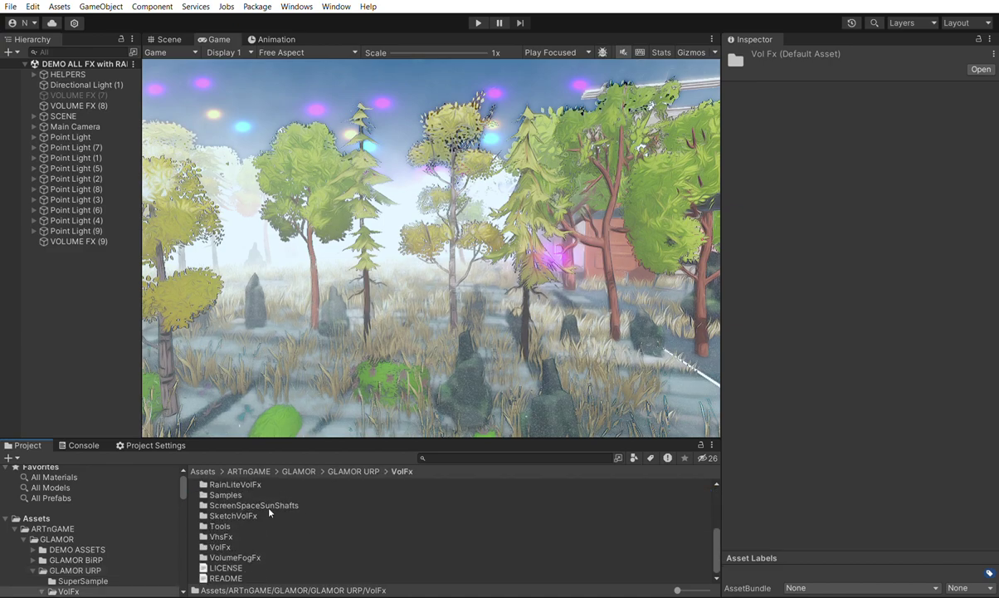
{"action": "scroll", "coordinate": [251, 512], "scroll_direction": "up", "scroll_amount": 2}
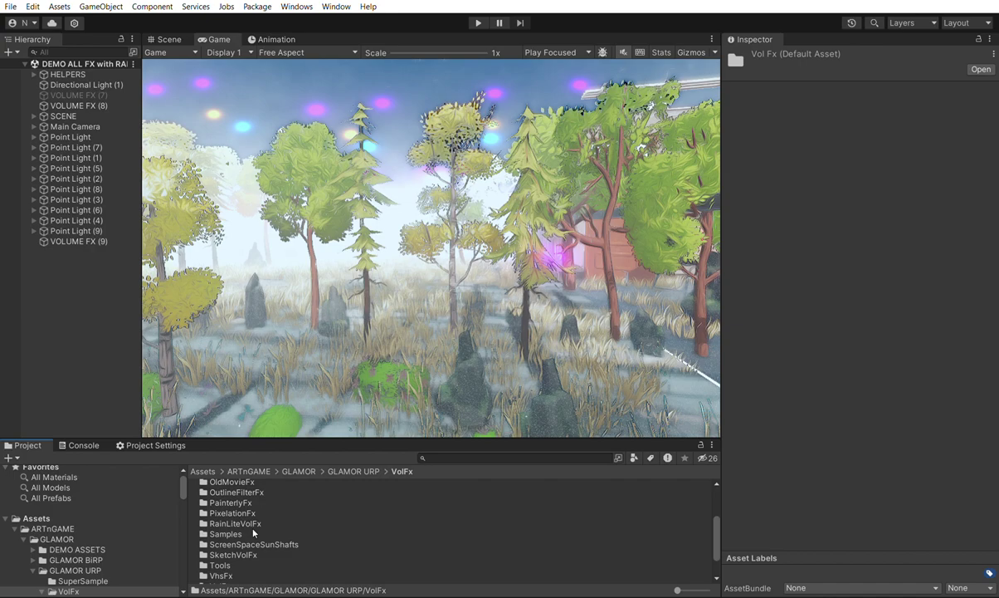
{"action": "left_click", "coordinate": [247, 555]}
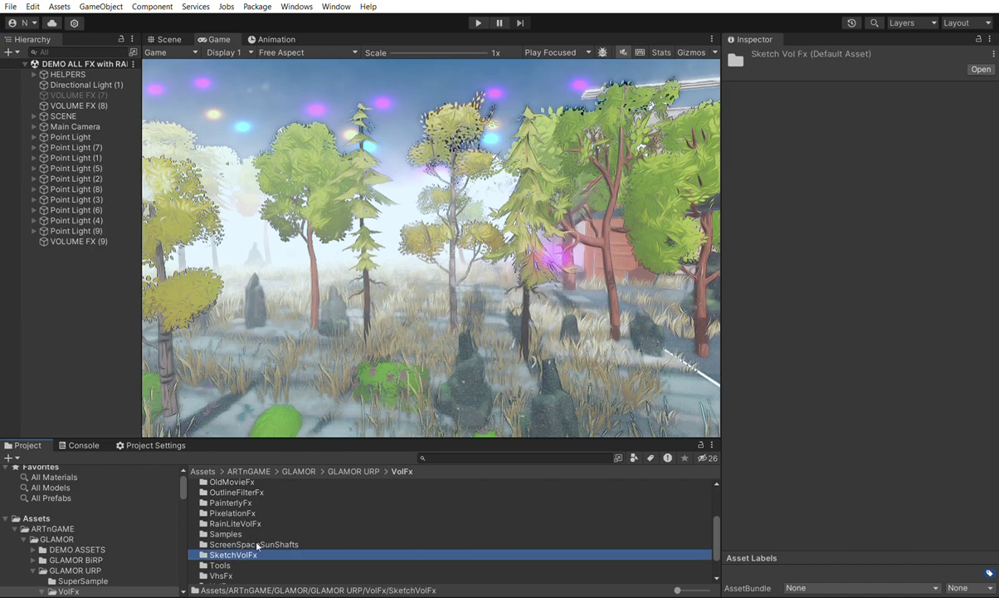
{"action": "scroll", "coordinate": [273, 523], "scroll_direction": "up", "scroll_amount": 4}
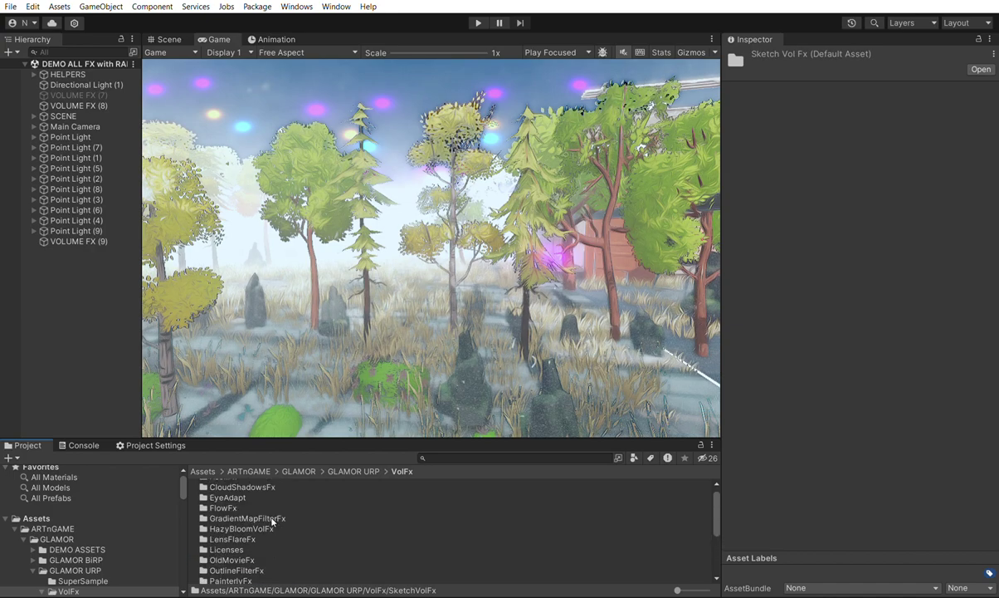
{"action": "left_click", "coordinate": [267, 528]}
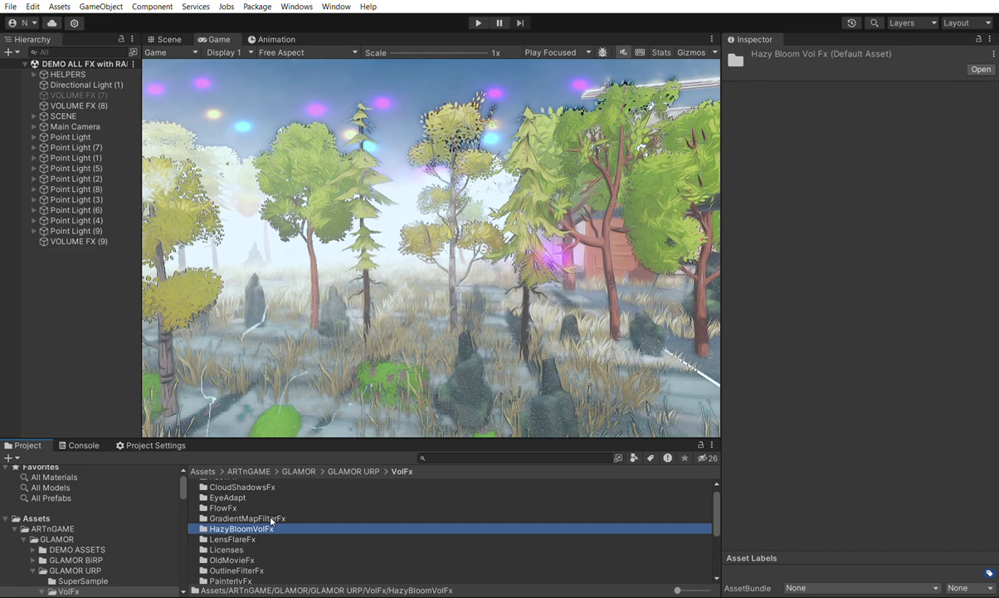
Go back to the GLAMOR URP folder and look over the Super Sample and SHAFTS demo scenes.
{"action": "left_click", "coordinate": [350, 470]}
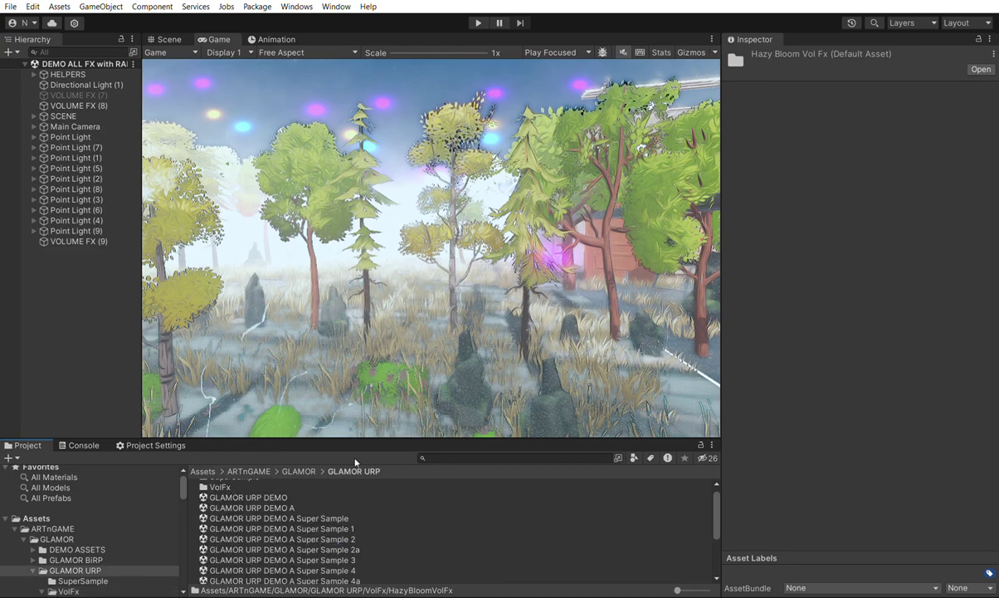
{"action": "scroll", "coordinate": [353, 499], "scroll_direction": "down", "scroll_amount": 2}
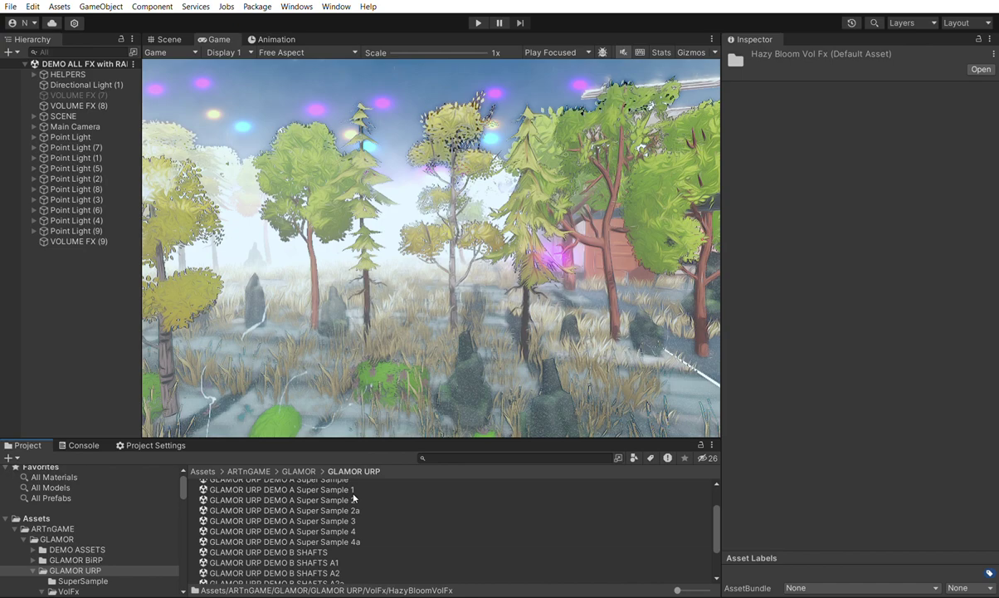
{"action": "scroll", "coordinate": [332, 501], "scroll_direction": "up", "scroll_amount": 2}
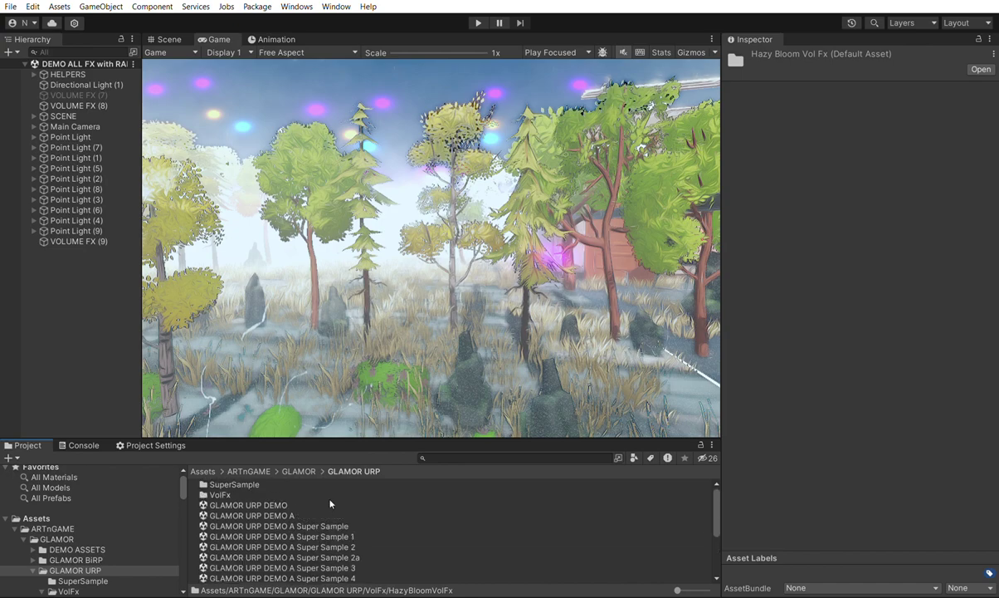
Enter the VolFx folder again, select LensFlareFx and look through the effect folders listed after it.
{"action": "double_click", "coordinate": [219, 494]}
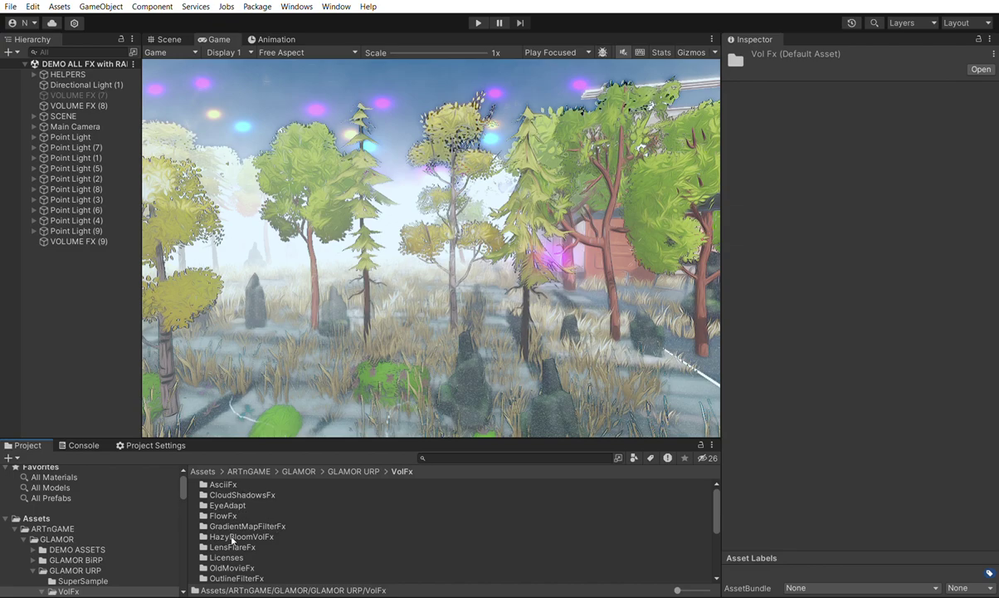
{"action": "left_click", "coordinate": [264, 546]}
{"action": "scroll", "coordinate": [267, 521], "scroll_direction": "down", "scroll_amount": 2}
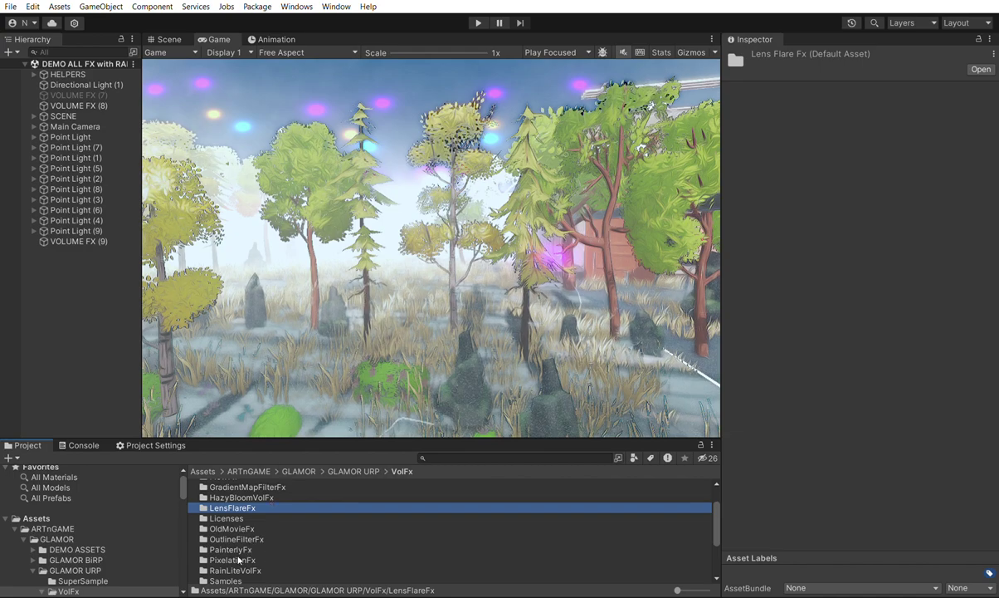
{"action": "left_click", "coordinate": [456, 259]}
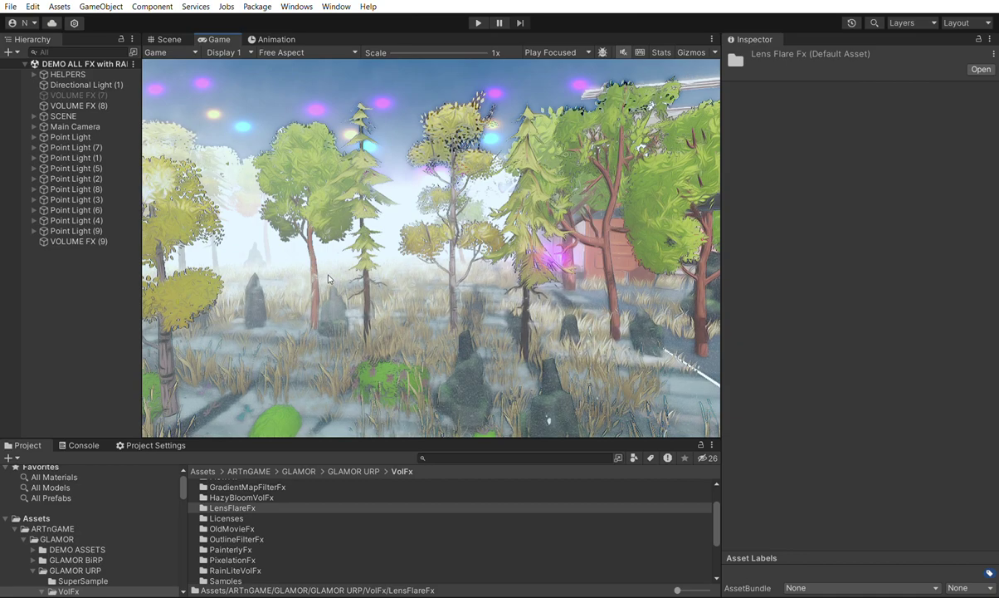
{"action": "scroll", "coordinate": [283, 512], "scroll_direction": "down", "scroll_amount": 2}
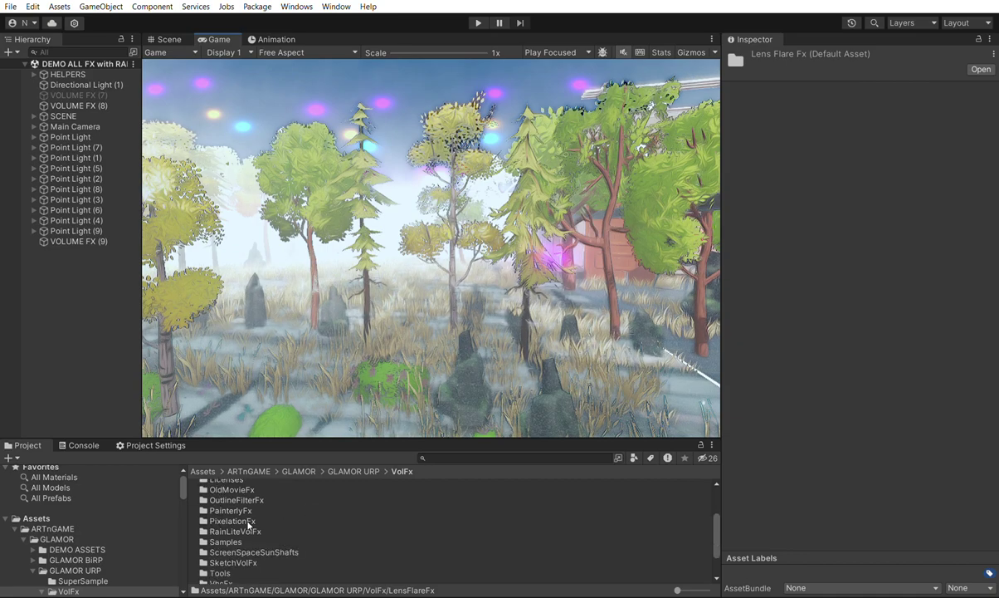
Review the remaining VolFx effects, selecting the RainLiteVolFx, SketchVolFx and VolumeFogFx folders, and return to the start of the list.
{"action": "left_click", "coordinate": [249, 532]}
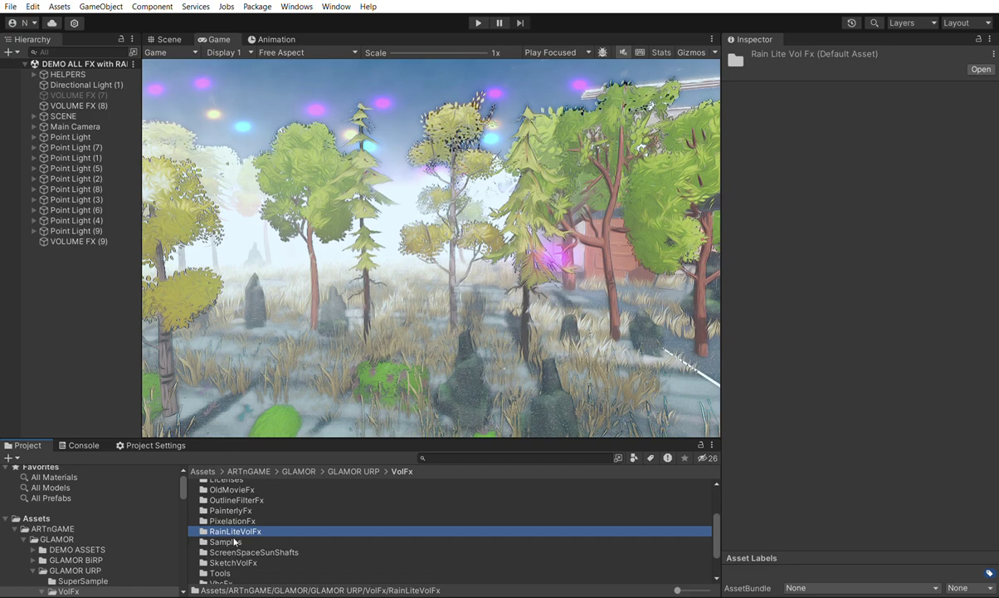
{"action": "key", "text": "Down"}
{"action": "key", "text": "Down"}
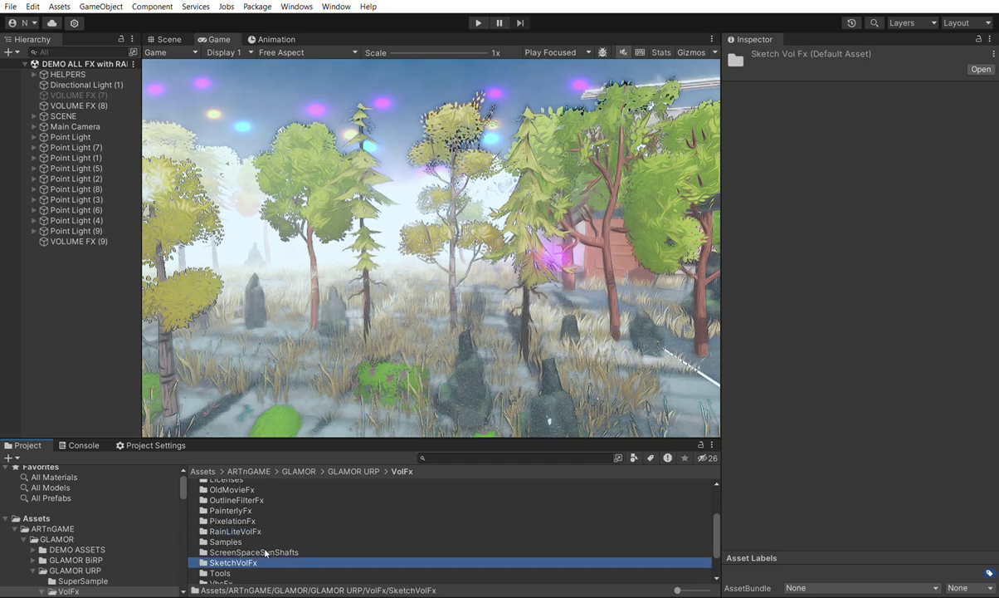
{"action": "scroll", "coordinate": [253, 548], "scroll_direction": "down", "scroll_amount": 2}
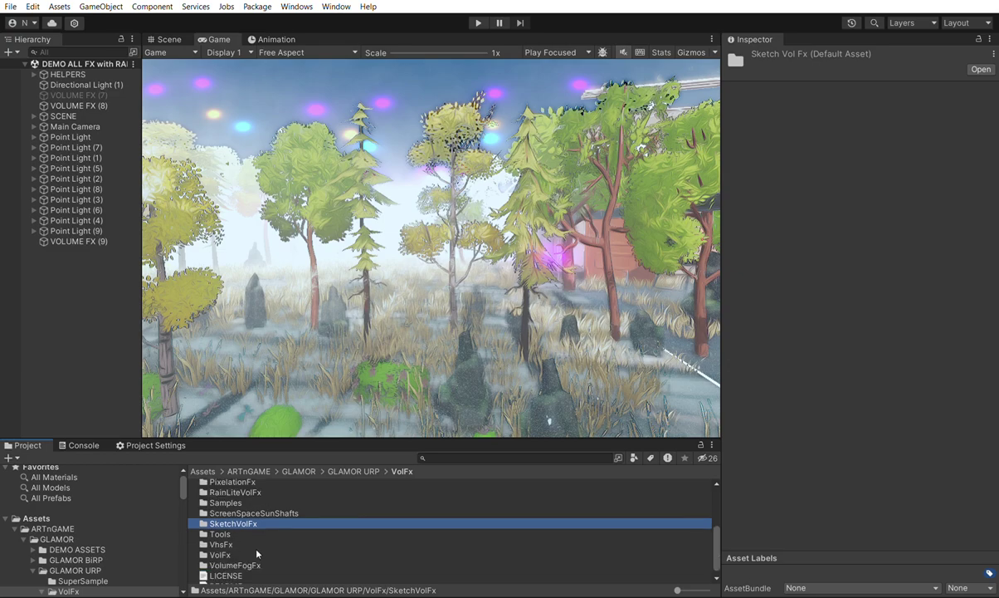
{"action": "left_click", "coordinate": [249, 564]}
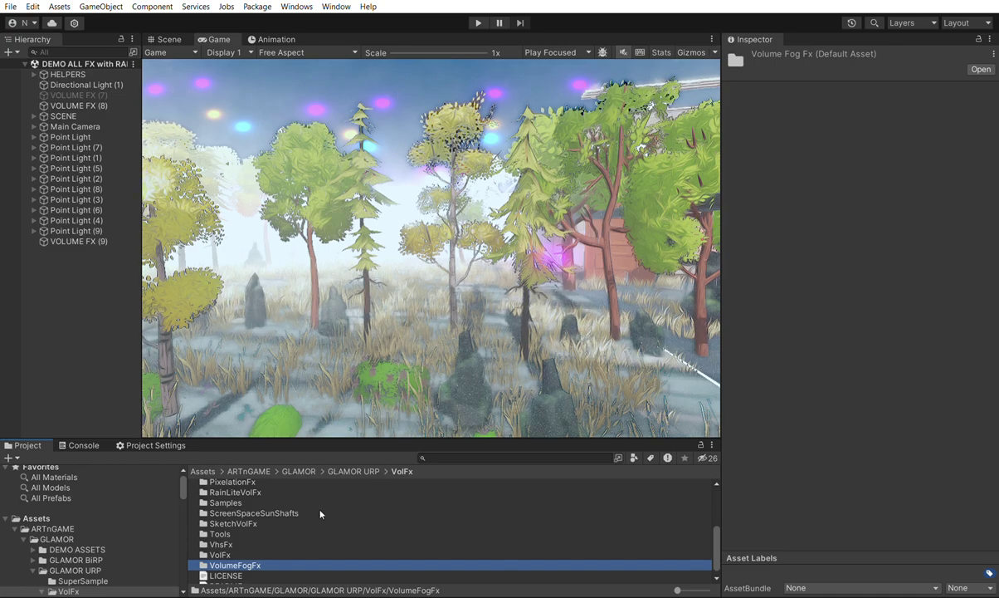
{"action": "scroll", "coordinate": [312, 515], "scroll_direction": "up", "scroll_amount": 3}
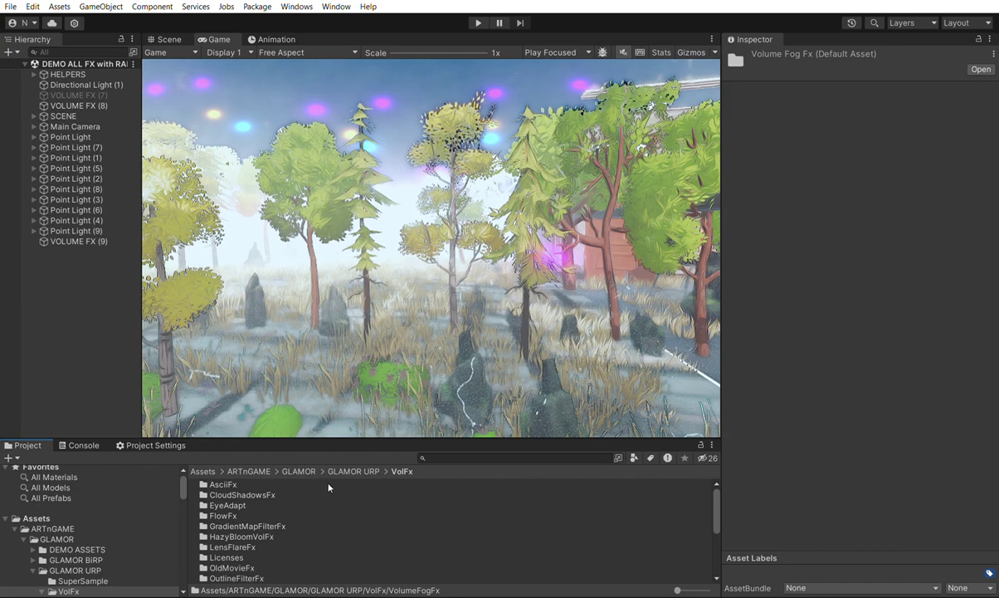
Show the Graphics project settings and open the assigned Urp (VolFx Samples) render pipeline asset for inspection.
{"action": "left_click", "coordinate": [156, 444]}
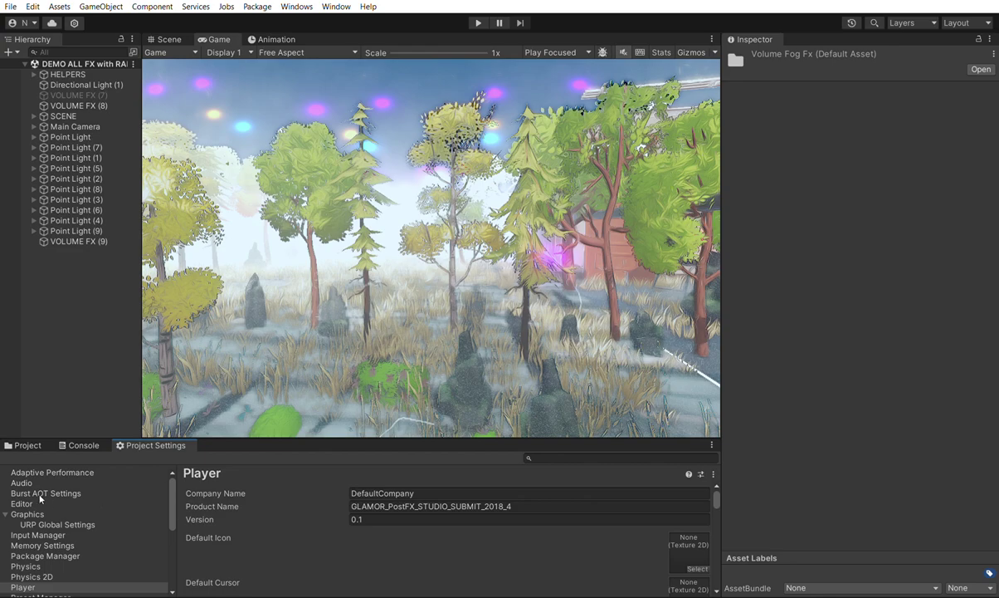
{"action": "left_click", "coordinate": [27, 514]}
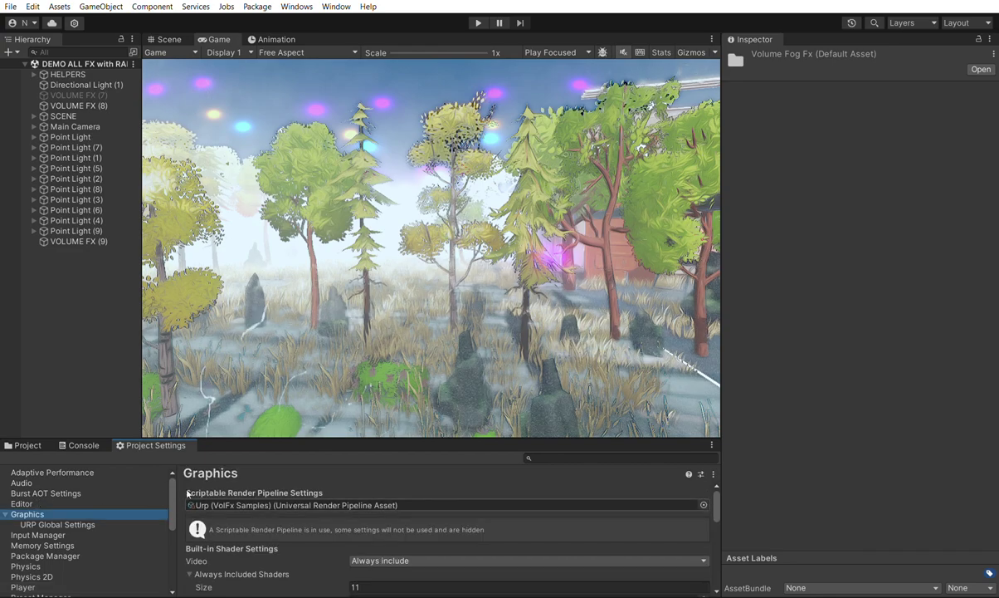
{"action": "double_click", "coordinate": [289, 498]}
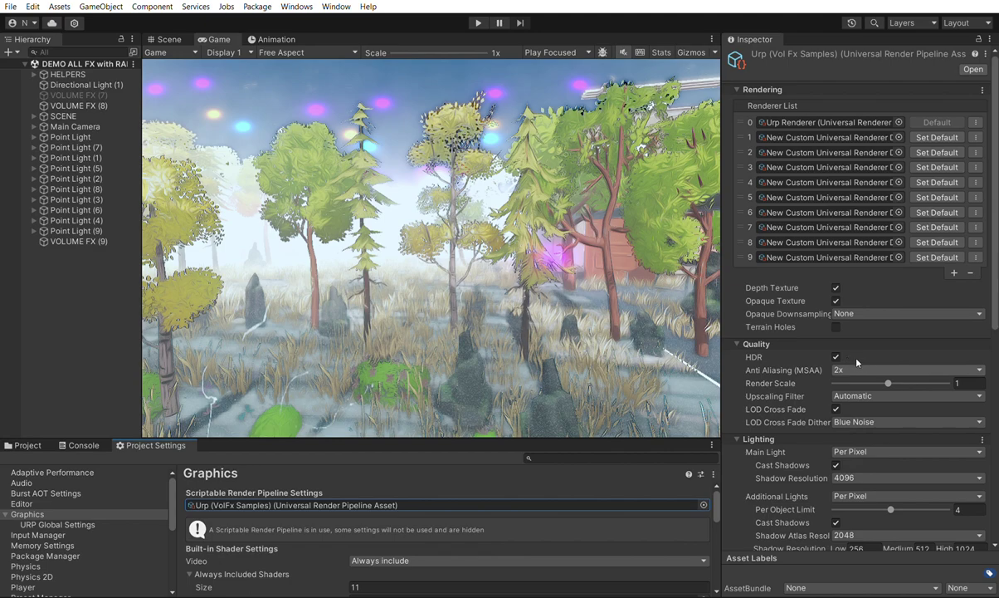
Open the LUMINA custom renderer data from the renderer list and try the Forward+ and Deferred rendering paths before returning to Forward.
{"action": "double_click", "coordinate": [820, 244]}
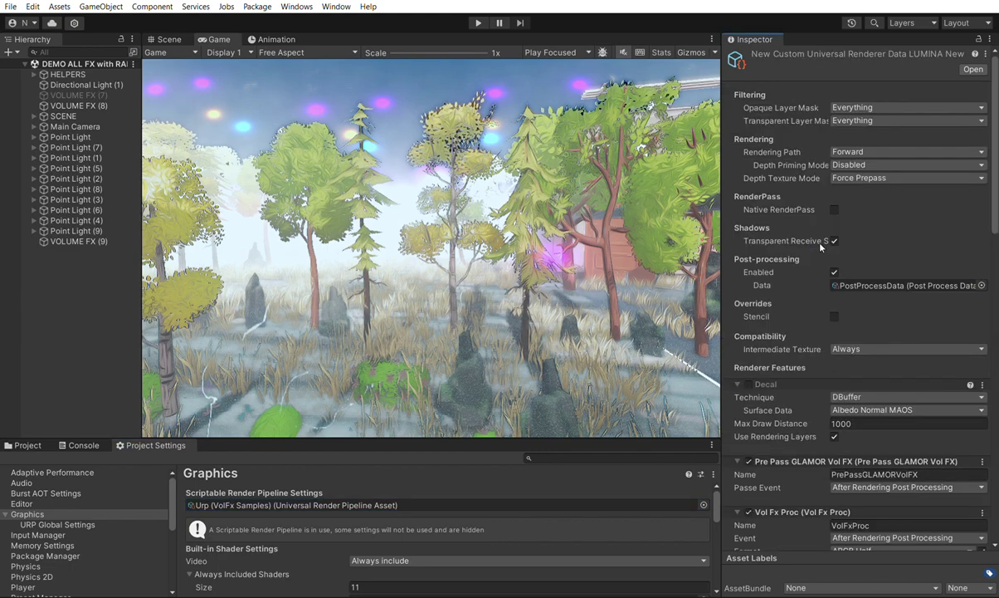
{"action": "left_click", "coordinate": [863, 152]}
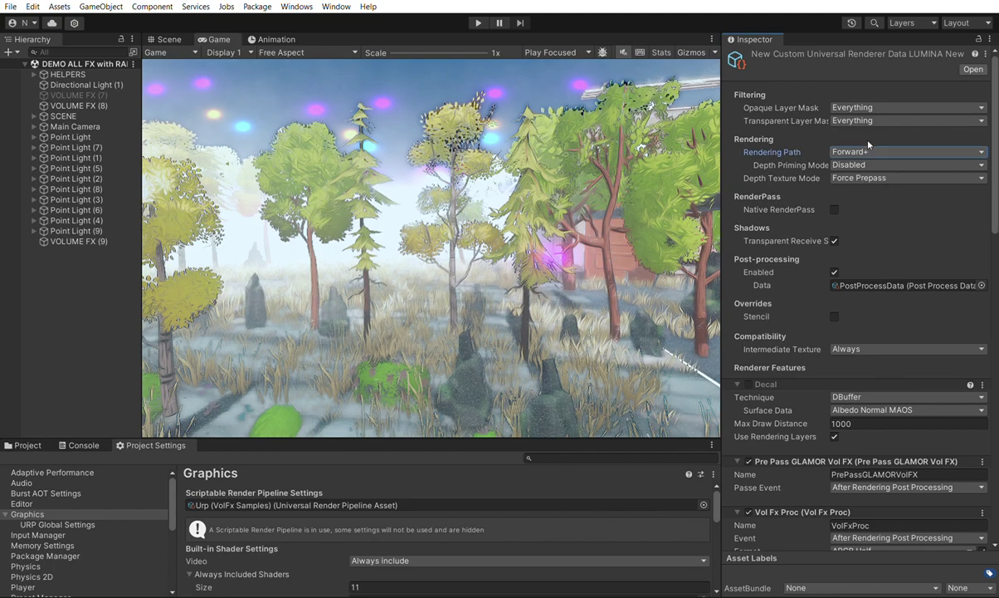
{"action": "left_click", "coordinate": [868, 183]}
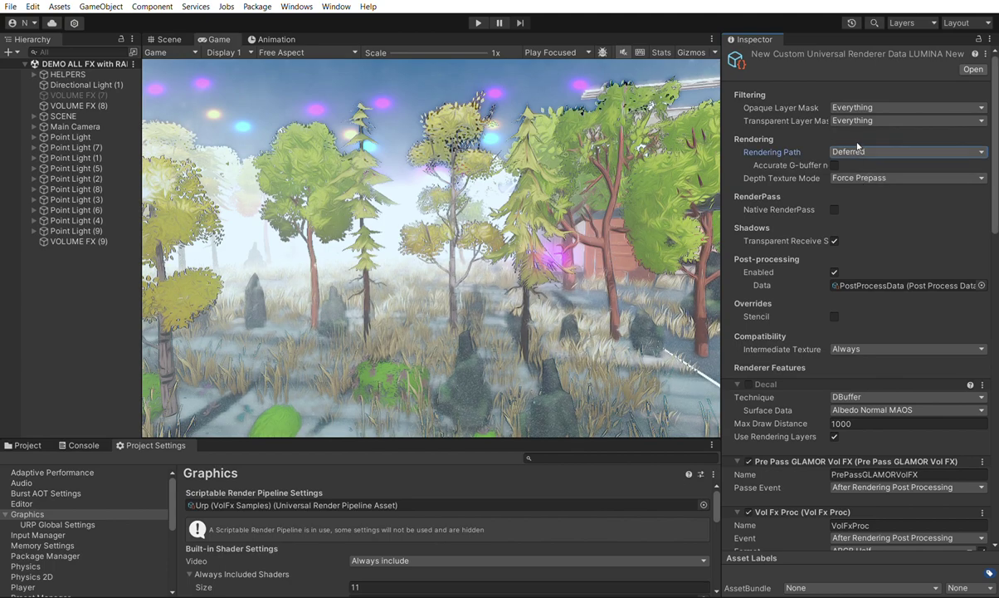
{"action": "left_click", "coordinate": [859, 151]}
{"action": "left_click", "coordinate": [863, 170]}
Turn the Pre Pass GLAMOR Vol FX renderer feature off and back on to compare the image.
{"action": "scroll", "coordinate": [863, 216], "scroll_direction": "down", "scroll_amount": 2}
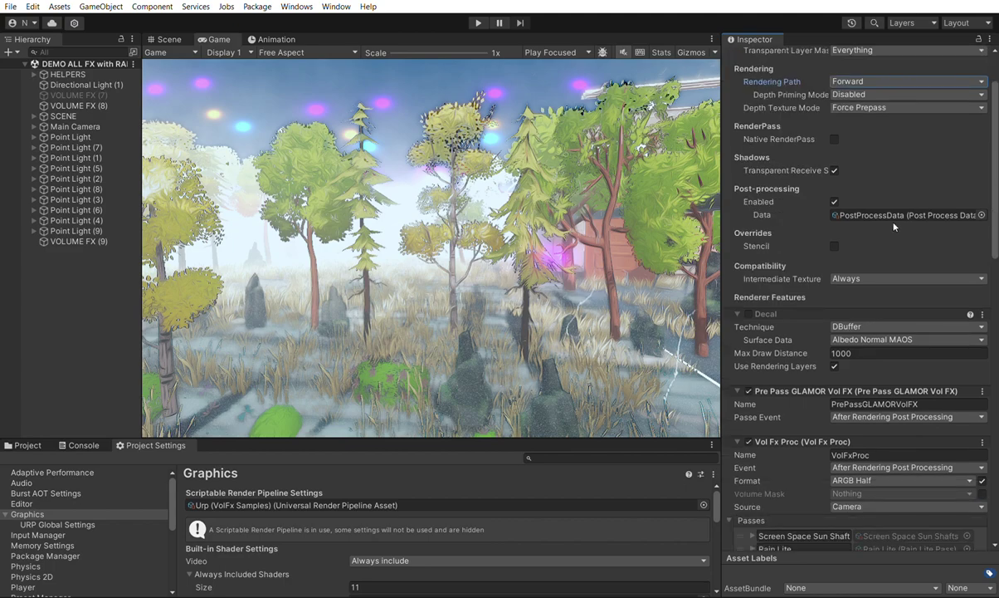
{"action": "scroll", "coordinate": [894, 225], "scroll_direction": "down", "scroll_amount": 4}
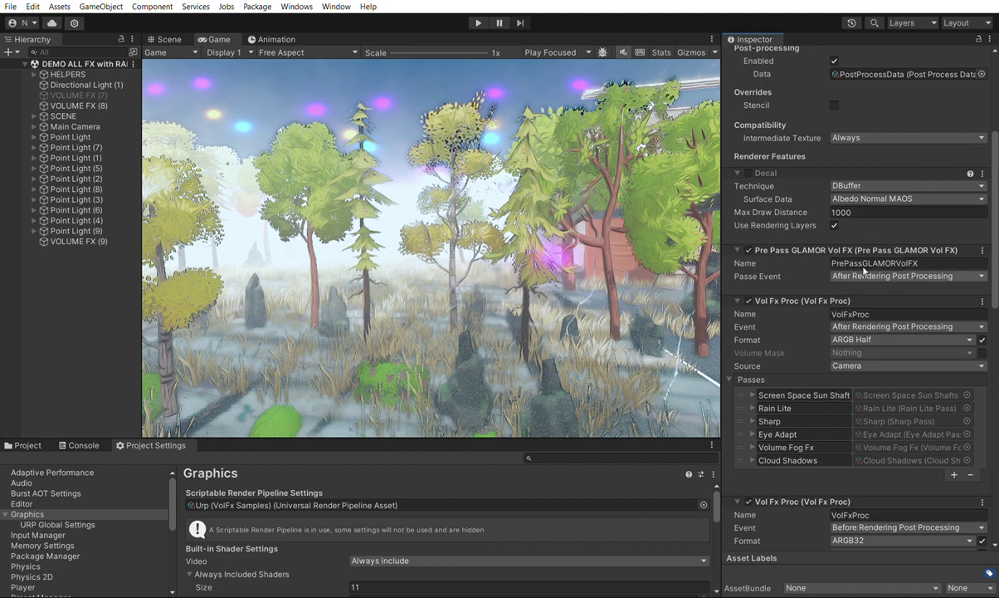
{"action": "left_click", "coordinate": [749, 250]}
{"action": "left_click", "coordinate": [749, 248]}
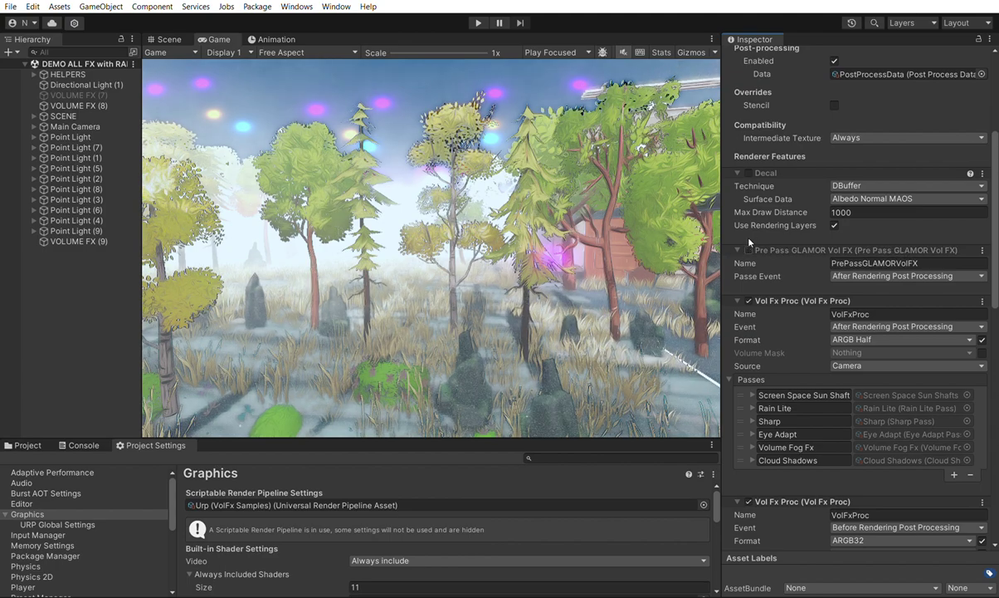
{"action": "left_click", "coordinate": [750, 248]}
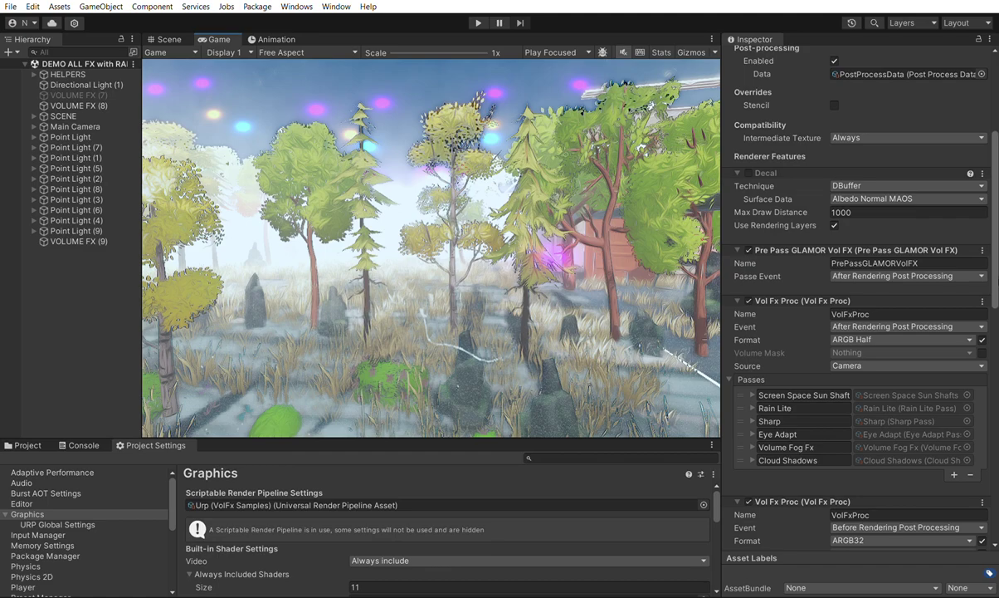
Repeatedly disable and re-enable the first Vol Fx Proc feature, set to After Rendering Post Processing, to compare the image.
{"action": "scroll", "coordinate": [913, 265], "scroll_direction": "down", "scroll_amount": 3}
{"action": "scroll", "coordinate": [913, 266], "scroll_direction": "down", "scroll_amount": 2}
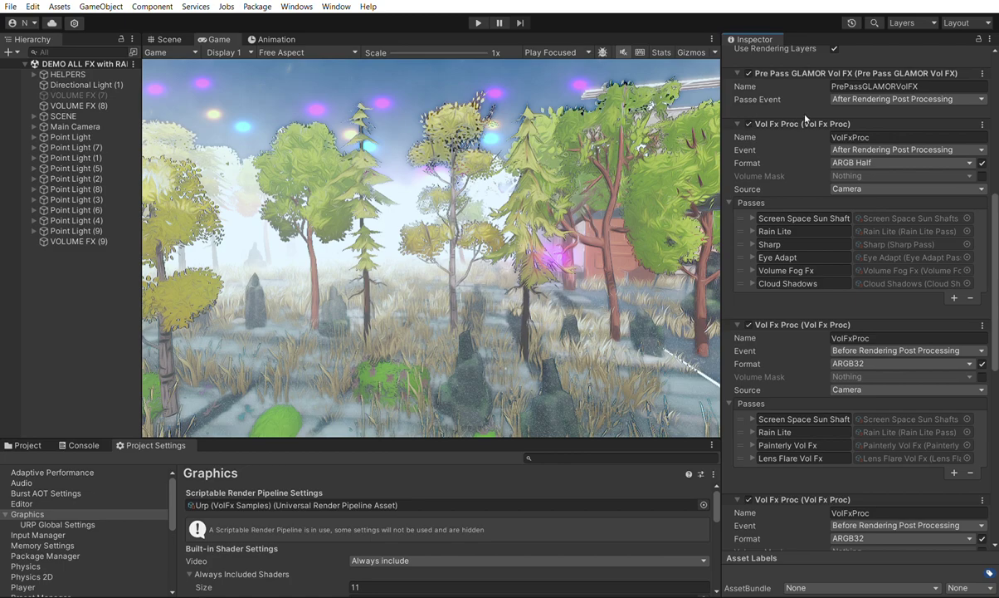
{"action": "left_click", "coordinate": [748, 123]}
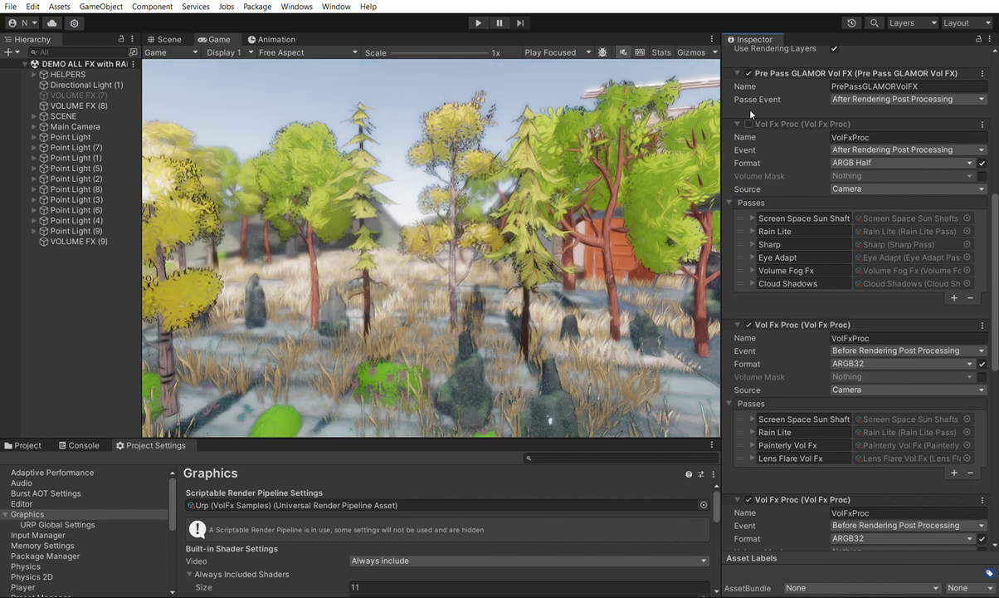
{"action": "left_click", "coordinate": [749, 124]}
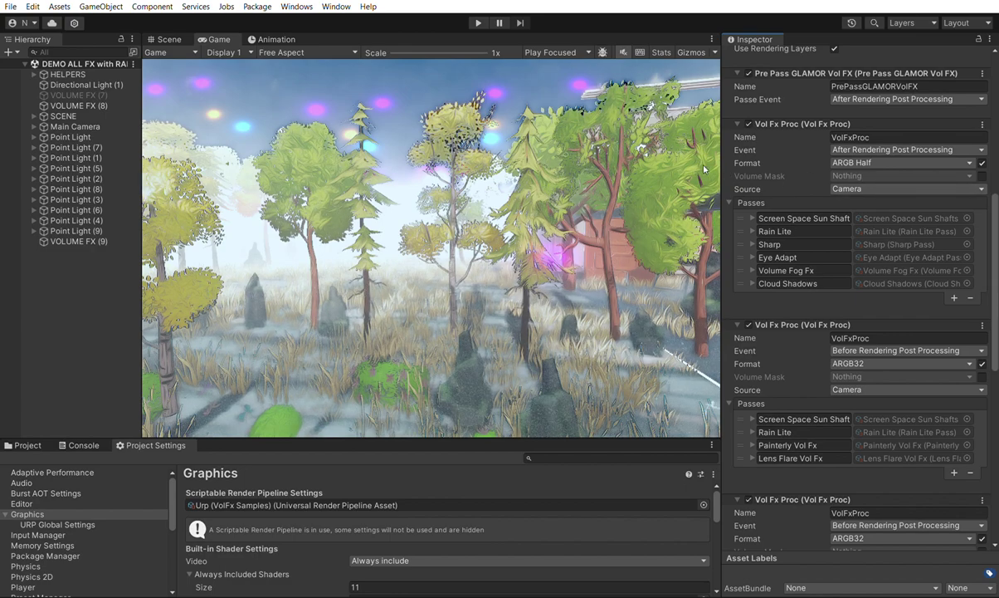
{"action": "left_click", "coordinate": [749, 124]}
{"action": "left_click", "coordinate": [749, 123]}
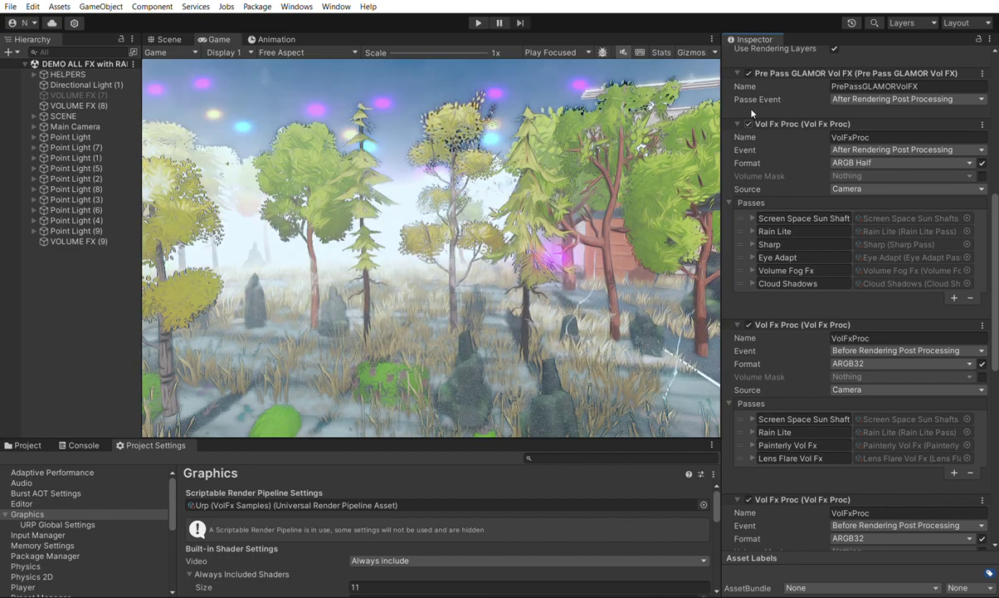
{"action": "left_click", "coordinate": [749, 123]}
{"action": "left_click", "coordinate": [749, 124]}
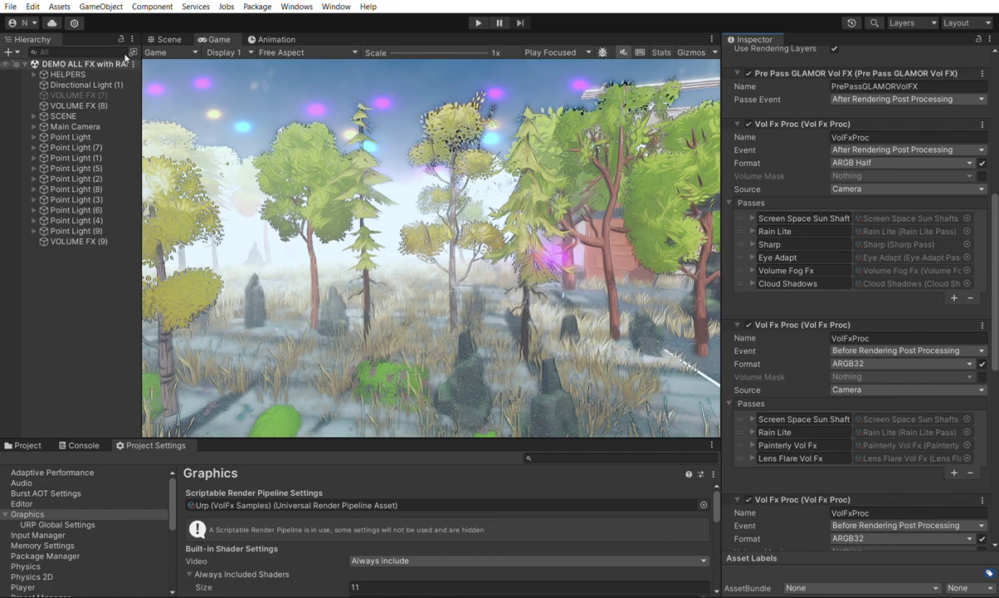
Rotate Directional Light (1) to 21.7 on X and 166.7 on Y.
{"action": "left_click", "coordinate": [83, 85]}
{"action": "left_click_drag", "start_coordinate": [887, 101], "coordinate": [274, 117]}
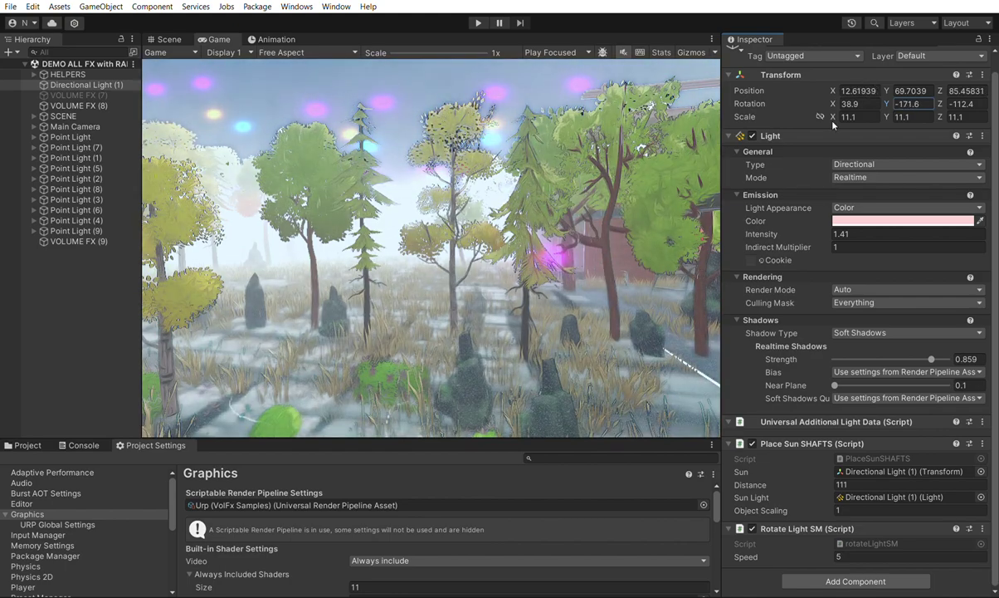
{"action": "left_click_drag", "start_coordinate": [833, 104], "coordinate": [447, 97]}
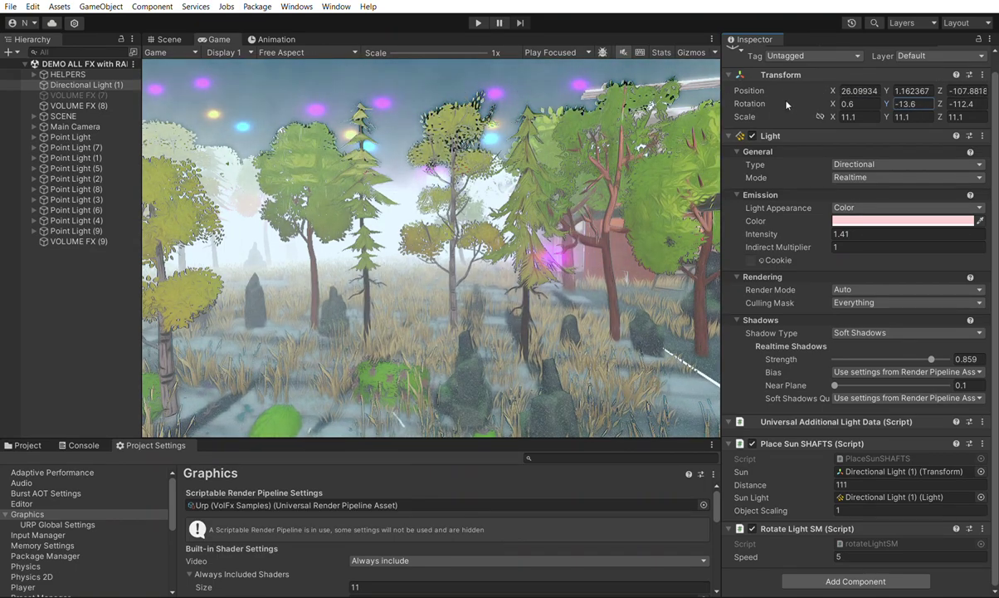
{"action": "left_click_drag", "start_coordinate": [833, 104], "coordinate": [166, 456]}
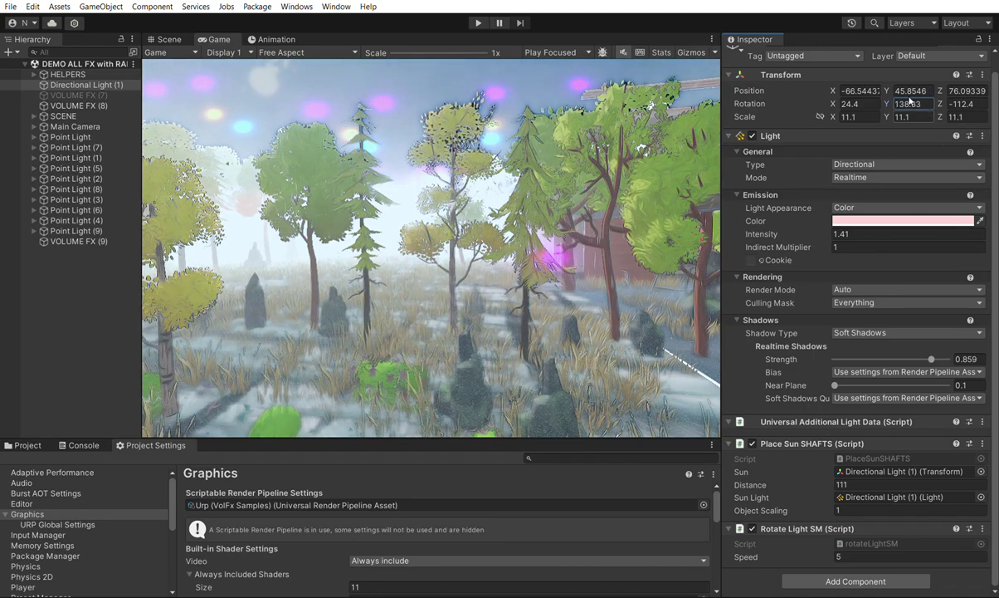
{"action": "left_click_drag", "start_coordinate": [910, 100], "coordinate": [931, 136]}
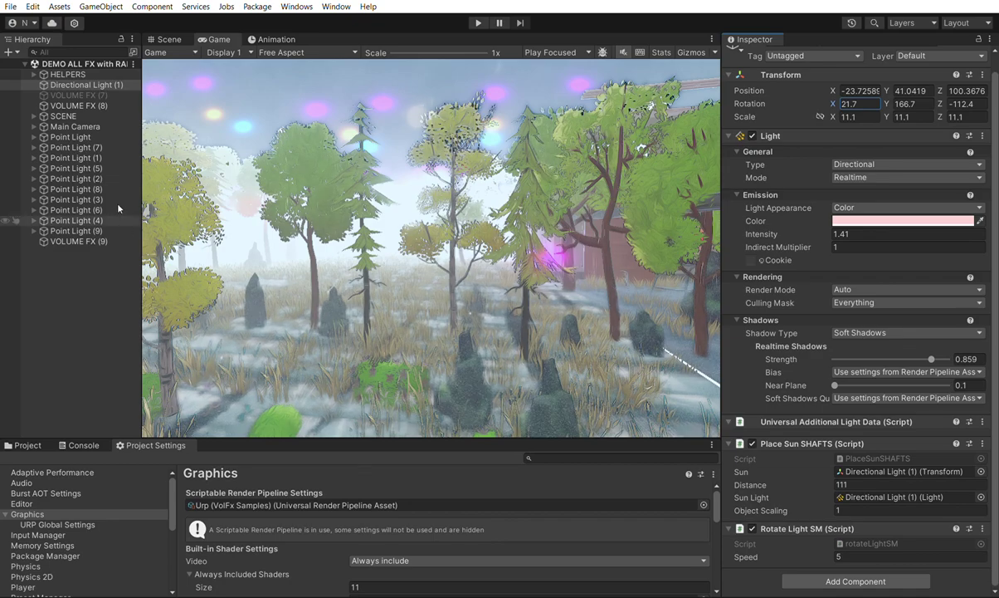
Inspect the VOLUME FX (9) object's effect list and reopen the custom renderer data through the Urp (VolFx Samples) pipeline asset.
{"action": "left_click", "coordinate": [76, 240]}
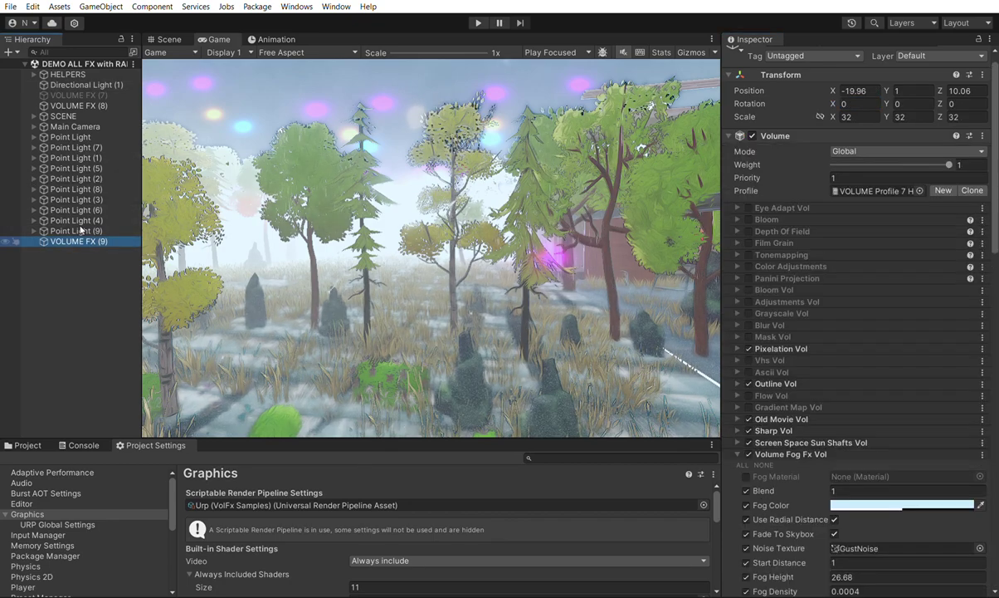
{"action": "double_click", "coordinate": [217, 504]}
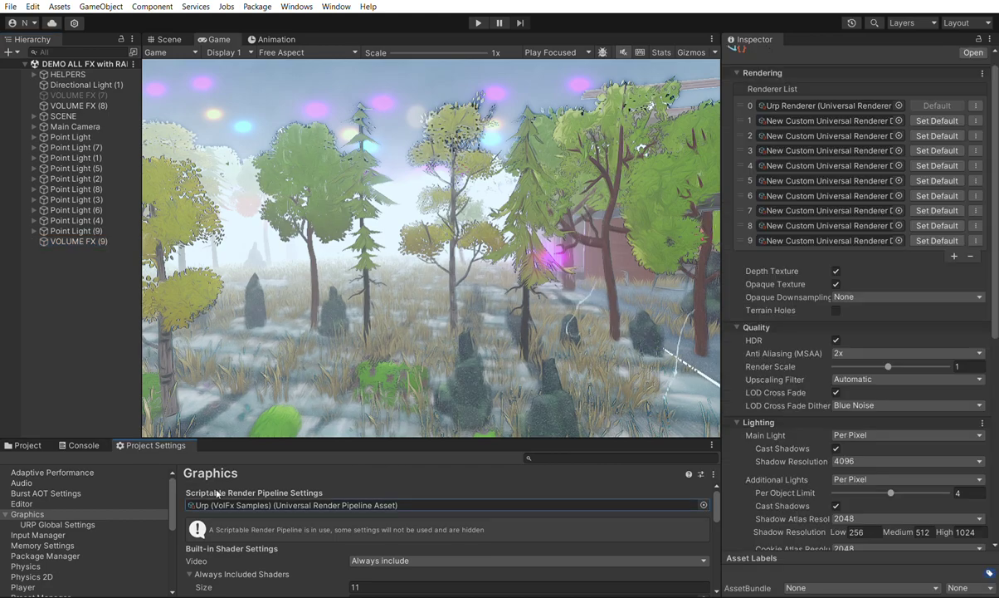
{"action": "double_click", "coordinate": [790, 226]}
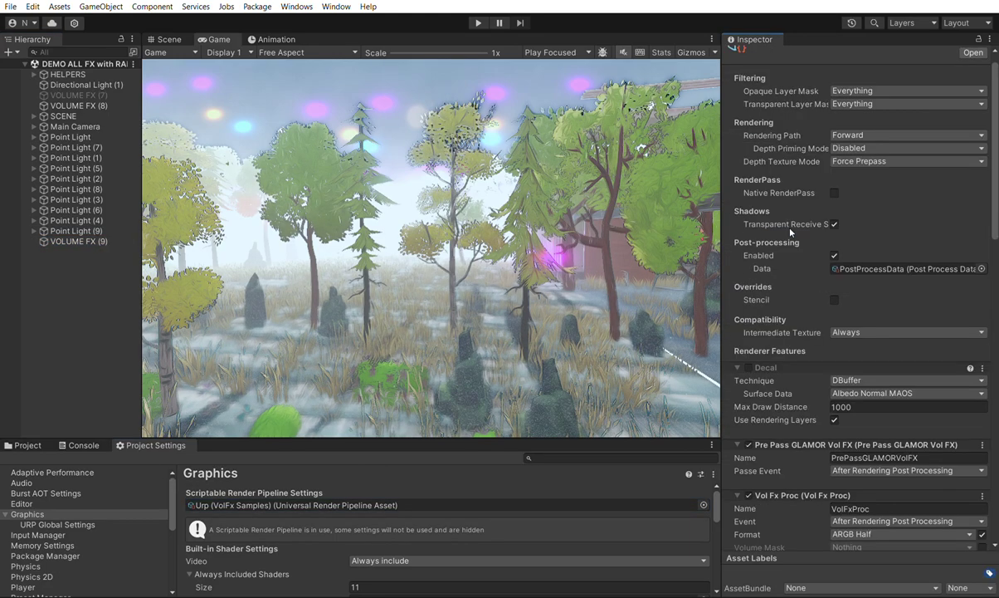
Check which renderer the Main Camera uses and open that renderer's data from the pipeline asset's renderer list.
{"action": "left_click", "coordinate": [75, 126]}
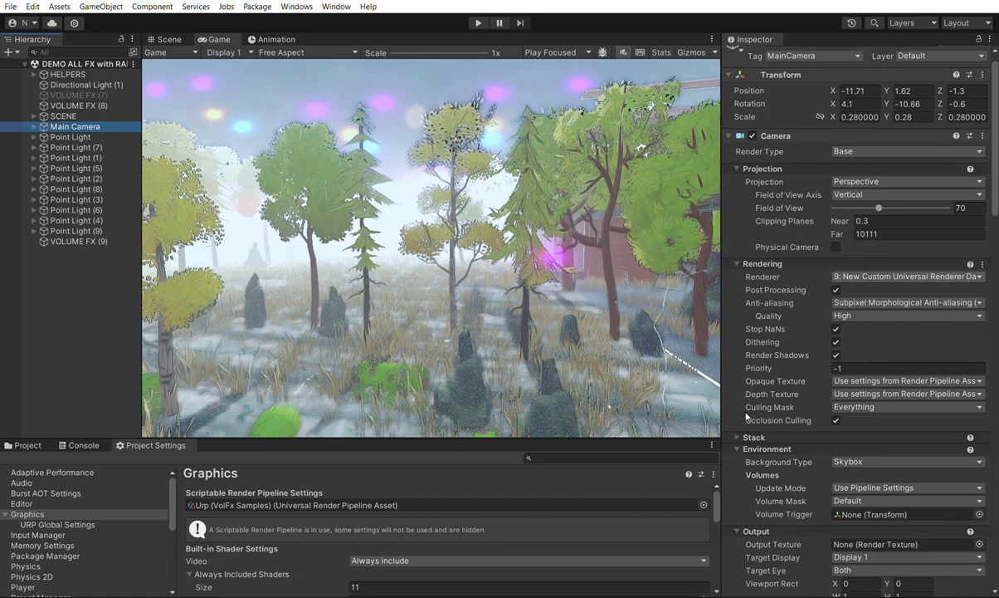
{"action": "left_click", "coordinate": [838, 276]}
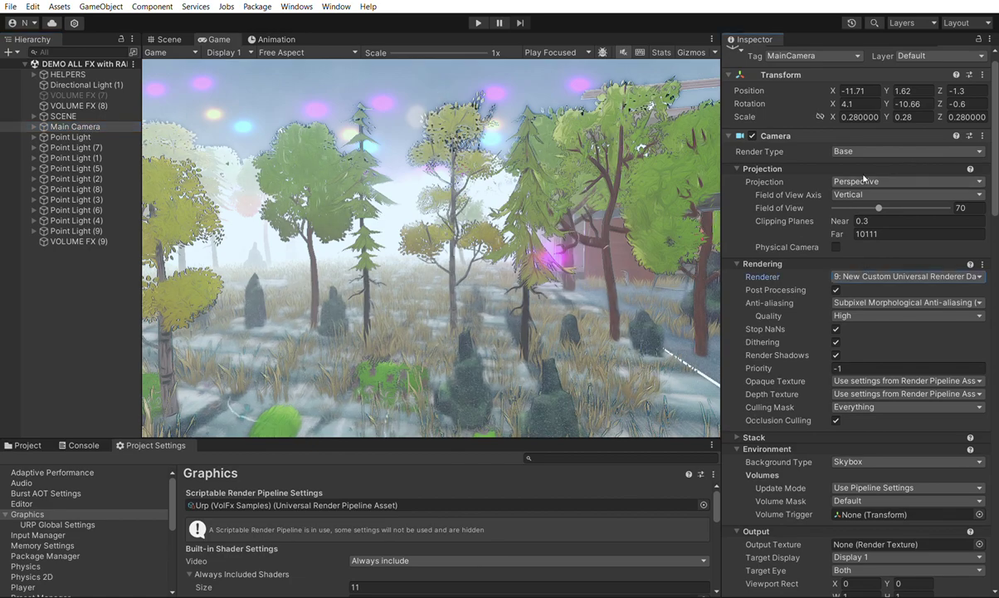
{"action": "double_click", "coordinate": [322, 502]}
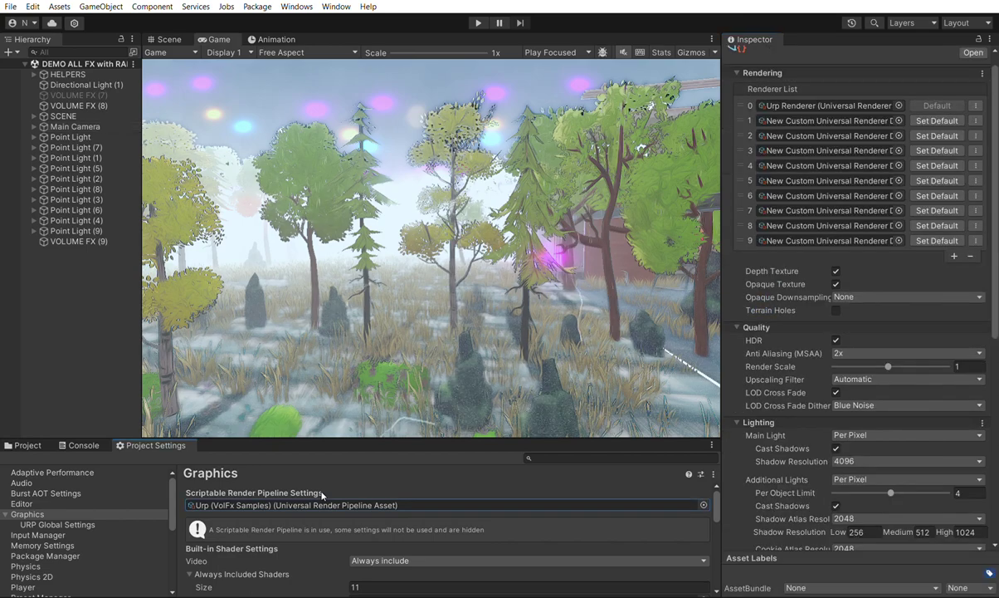
{"action": "double_click", "coordinate": [792, 232]}
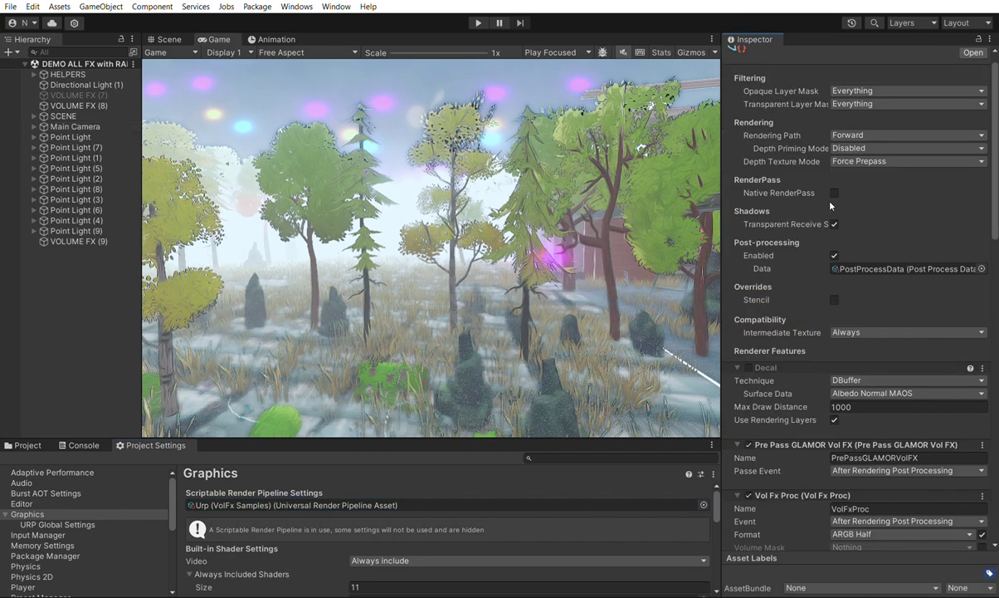
Look through all the renderer features and their passes down to the last Vol Fx Proc, and return to the first one.
{"action": "scroll", "coordinate": [792, 234], "scroll_direction": "down", "scroll_amount": 8}
{"action": "scroll", "coordinate": [855, 315], "scroll_direction": "down", "scroll_amount": 3}
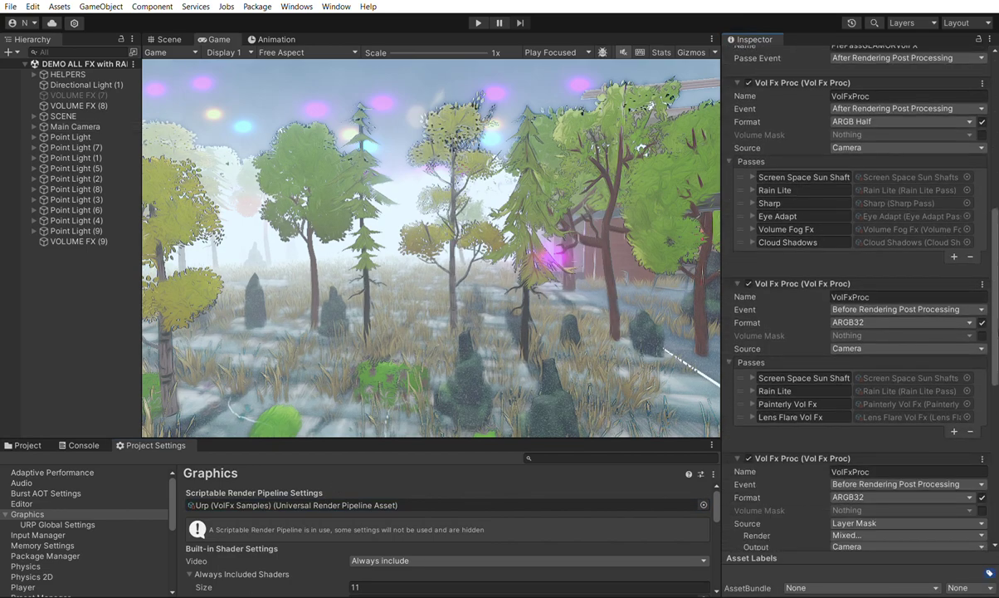
{"action": "scroll", "coordinate": [855, 315], "scroll_direction": "down", "scroll_amount": 9}
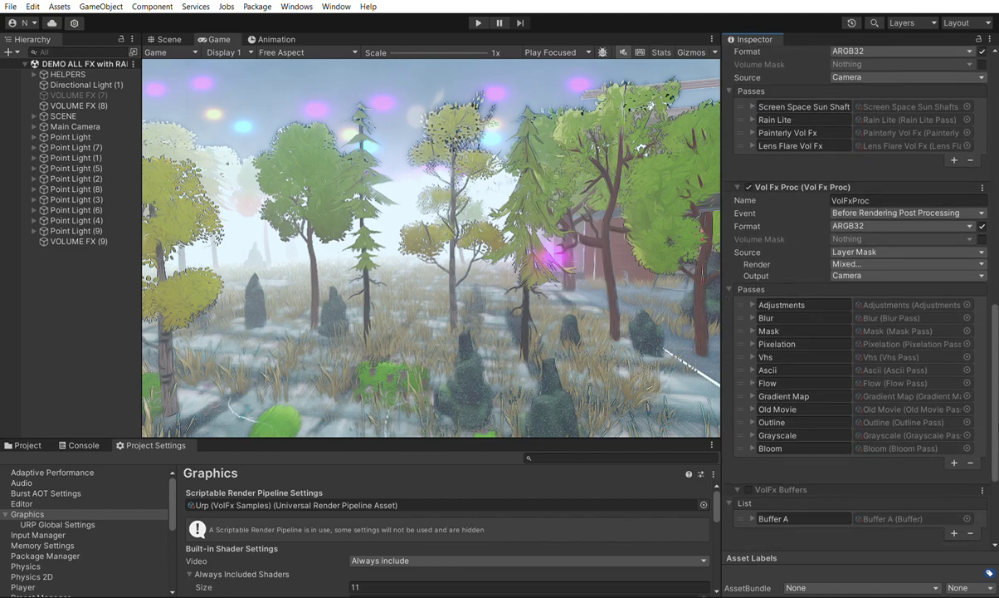
{"action": "scroll", "coordinate": [855, 315], "scroll_direction": "down", "scroll_amount": 4}
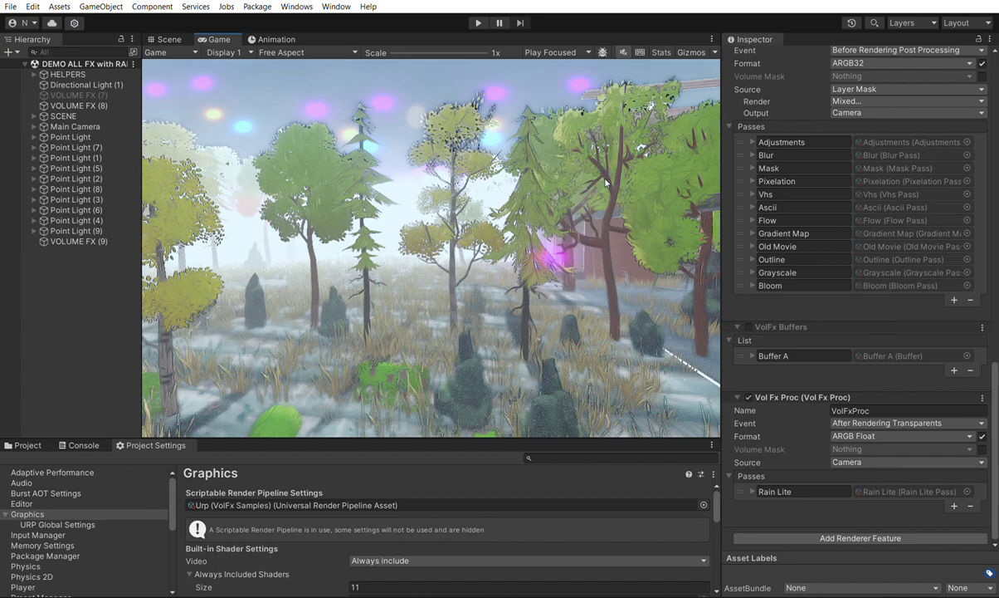
{"action": "scroll", "coordinate": [755, 390], "scroll_direction": "up", "scroll_amount": 15}
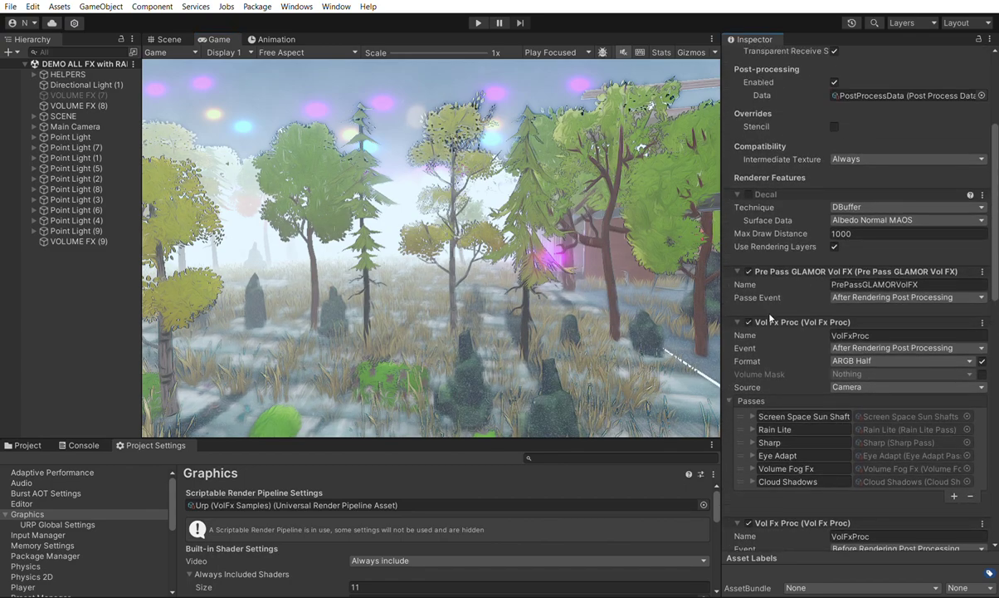
Expand and collapse the Screen Space Sun Shafts pass in the first Vol Fx Proc feature.
{"action": "scroll", "coordinate": [997, 238], "scroll_direction": "down", "scroll_amount": 2}
{"action": "left_click_drag", "start_coordinate": [997, 238], "coordinate": [997, 259]}
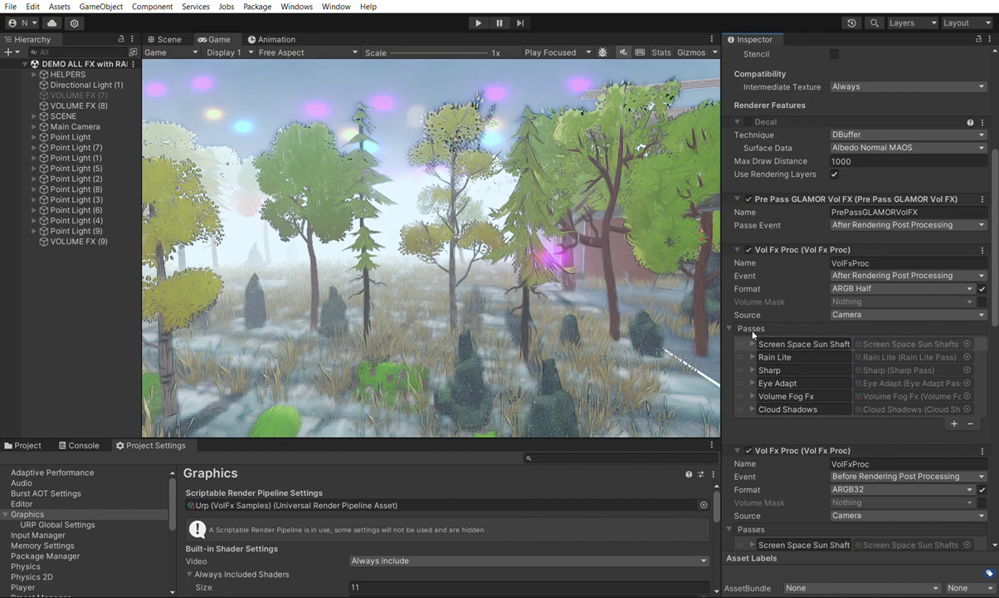
{"action": "left_click", "coordinate": [752, 342]}
{"action": "left_click", "coordinate": [753, 337]}
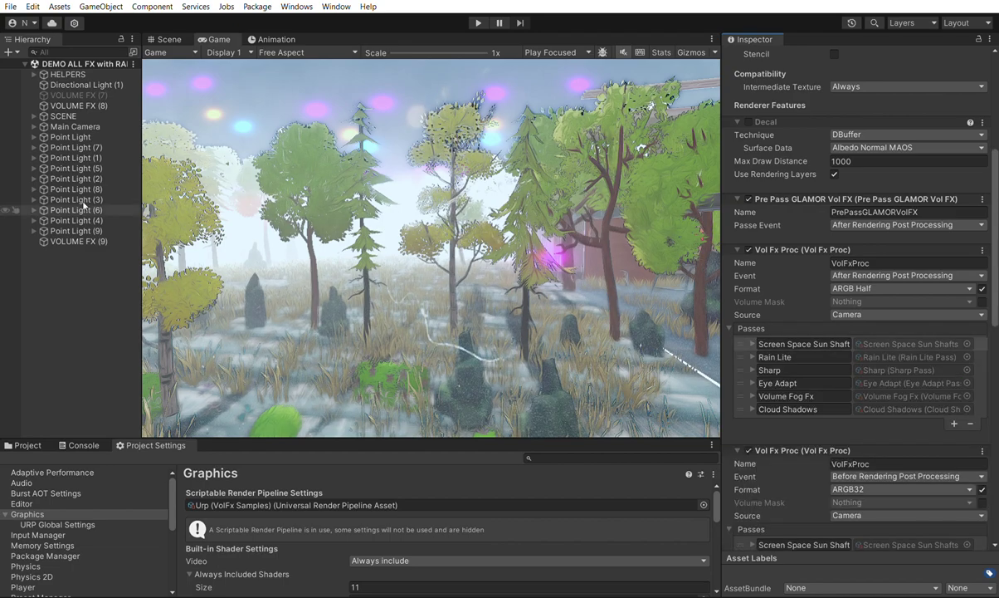
Activate the Screen Space Sun Shafts pass in the second Vol Fx Proc feature and collapse its settings.
{"action": "scroll", "coordinate": [935, 367], "scroll_direction": "down", "scroll_amount": 2}
{"action": "scroll", "coordinate": [926, 362], "scroll_direction": "down", "scroll_amount": 4}
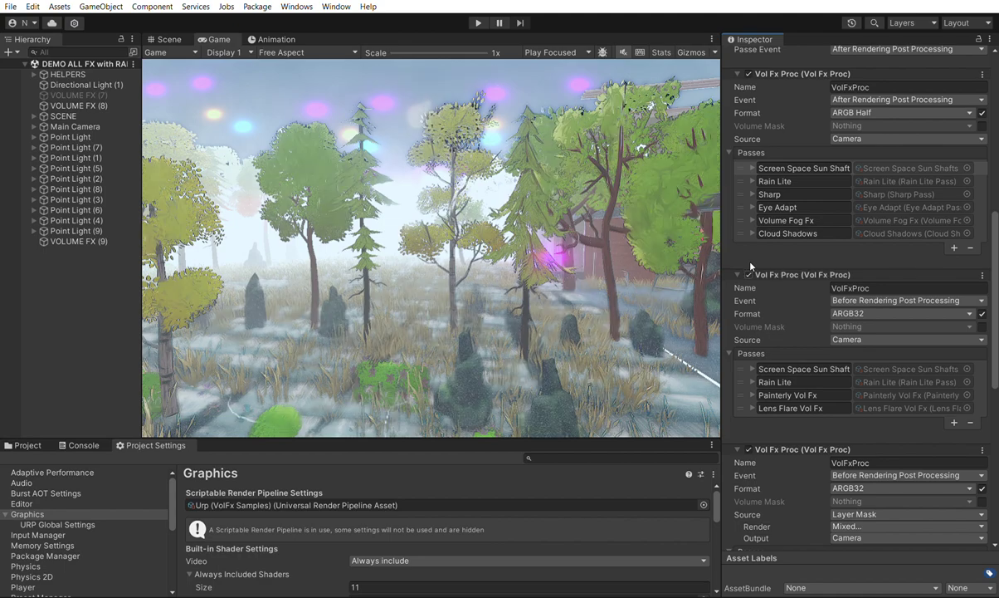
{"action": "scroll", "coordinate": [826, 290], "scroll_direction": "down", "scroll_amount": 2}
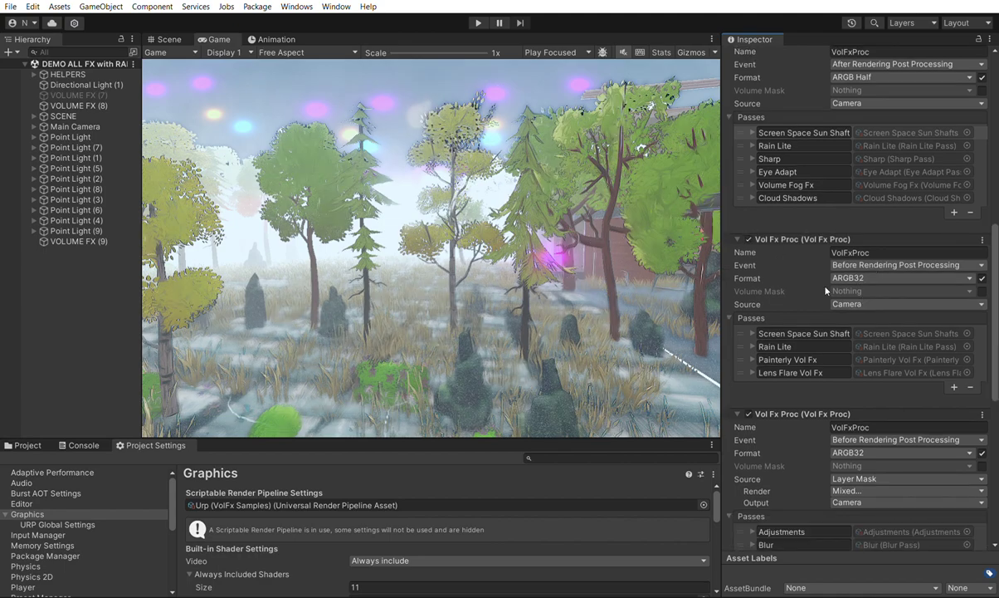
{"action": "left_click", "coordinate": [753, 332]}
{"action": "left_click", "coordinate": [752, 332]}
{"action": "left_click", "coordinate": [754, 333]}
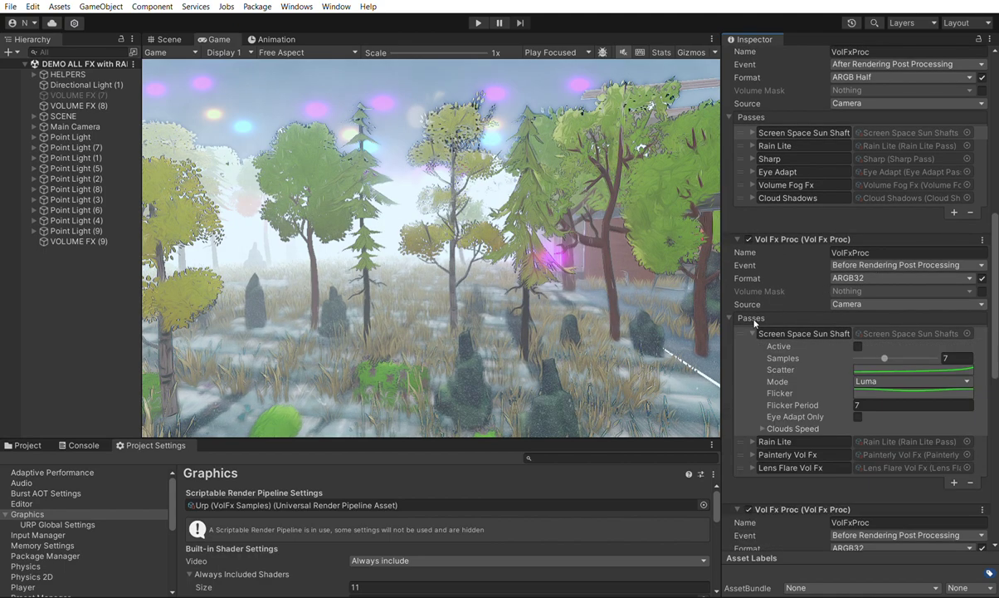
{"action": "left_click", "coordinate": [859, 345]}
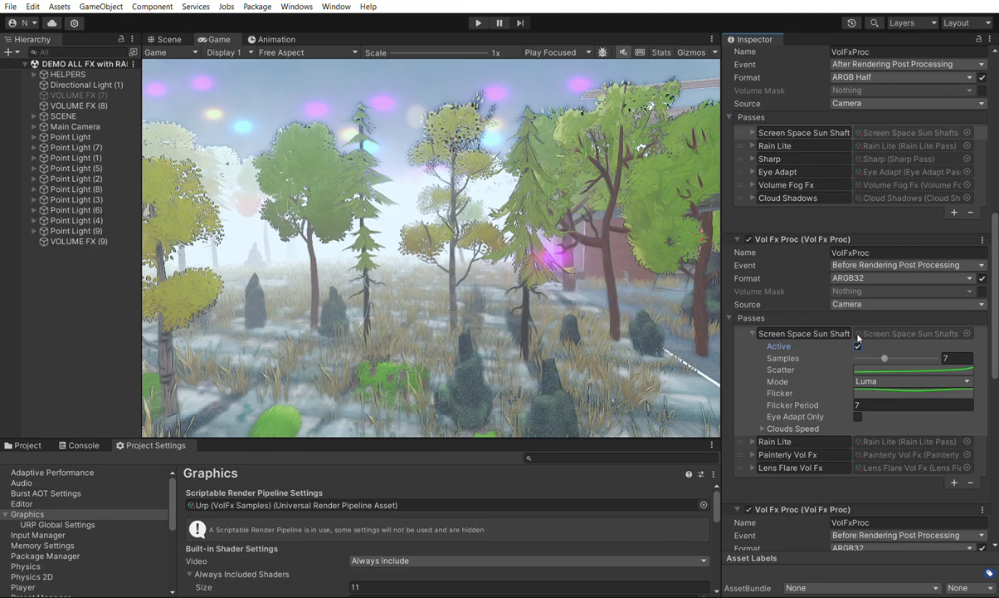
{"action": "left_click", "coordinate": [752, 331]}
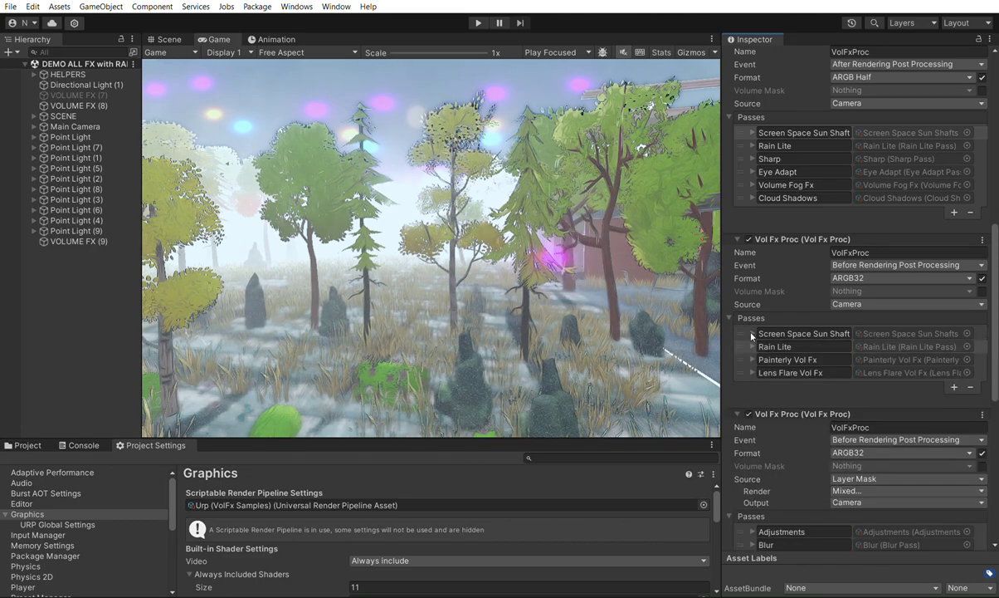
Check the Rain Lite and Painterly Vol Fx passes in the second Vol Fx Proc feature and toggle that feature off and on.
{"action": "left_click", "coordinate": [753, 325]}
{"action": "left_click", "coordinate": [757, 327]}
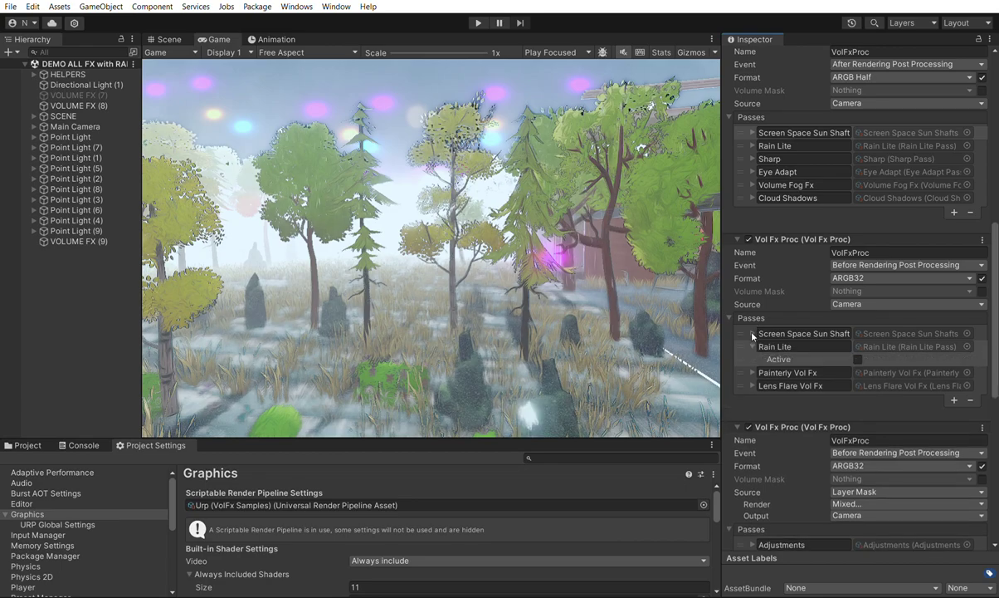
{"action": "left_click", "coordinate": [753, 348]}
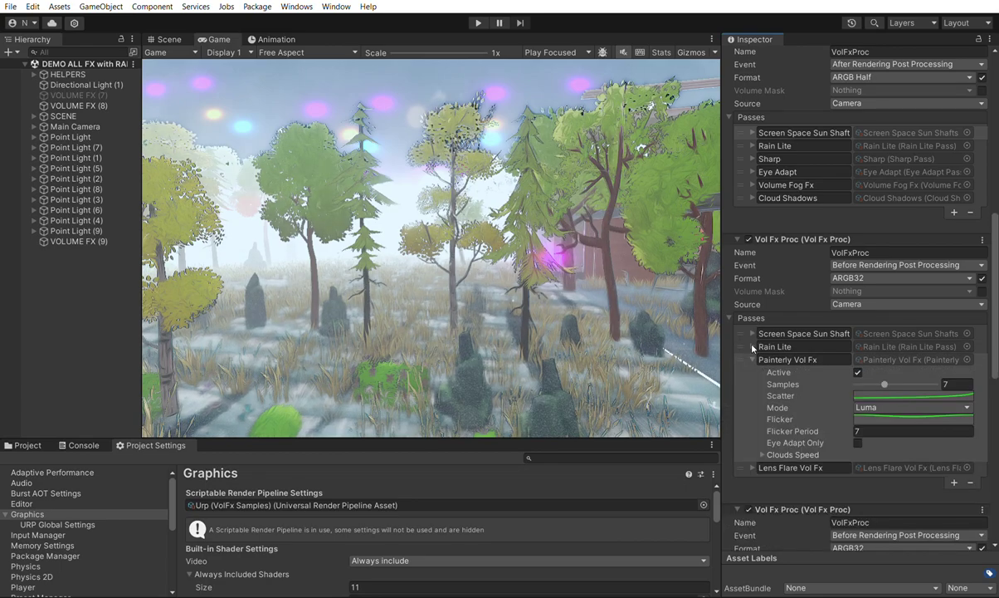
{"action": "left_click", "coordinate": [753, 348]}
{"action": "left_click", "coordinate": [752, 348]}
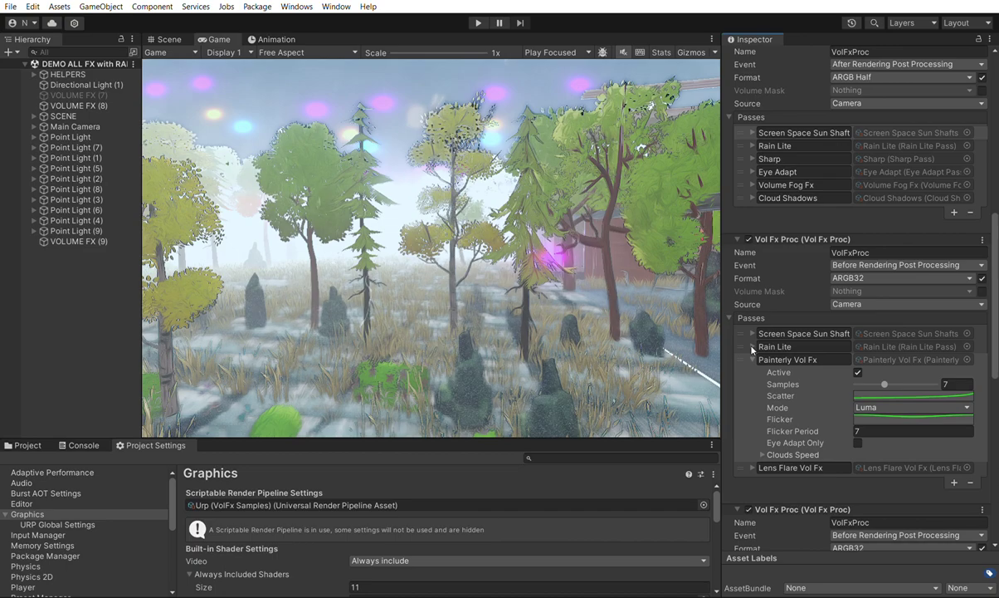
{"action": "left_click", "coordinate": [752, 349]}
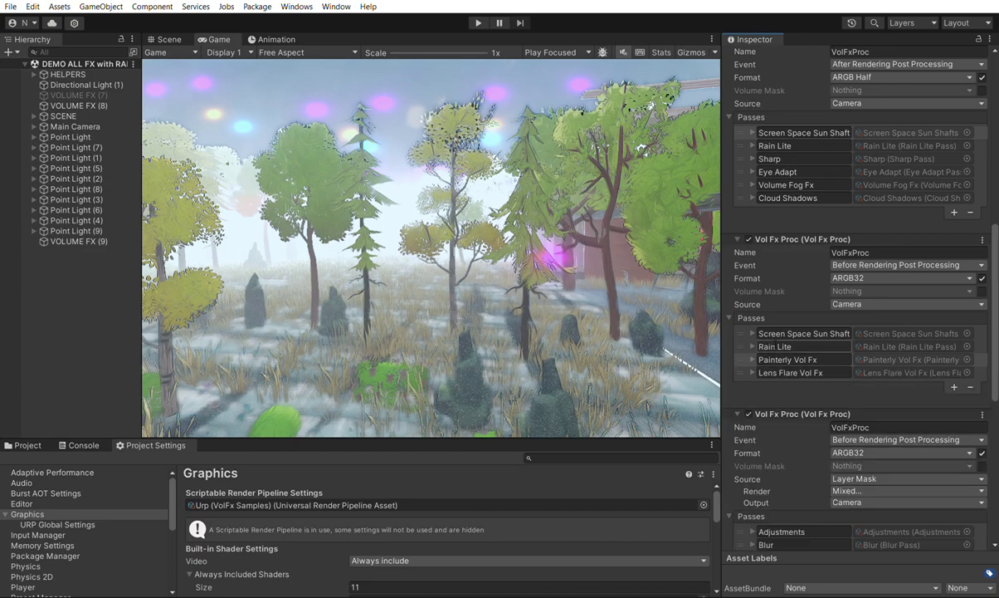
{"action": "left_click", "coordinate": [749, 239]}
{"action": "left_click", "coordinate": [750, 237]}
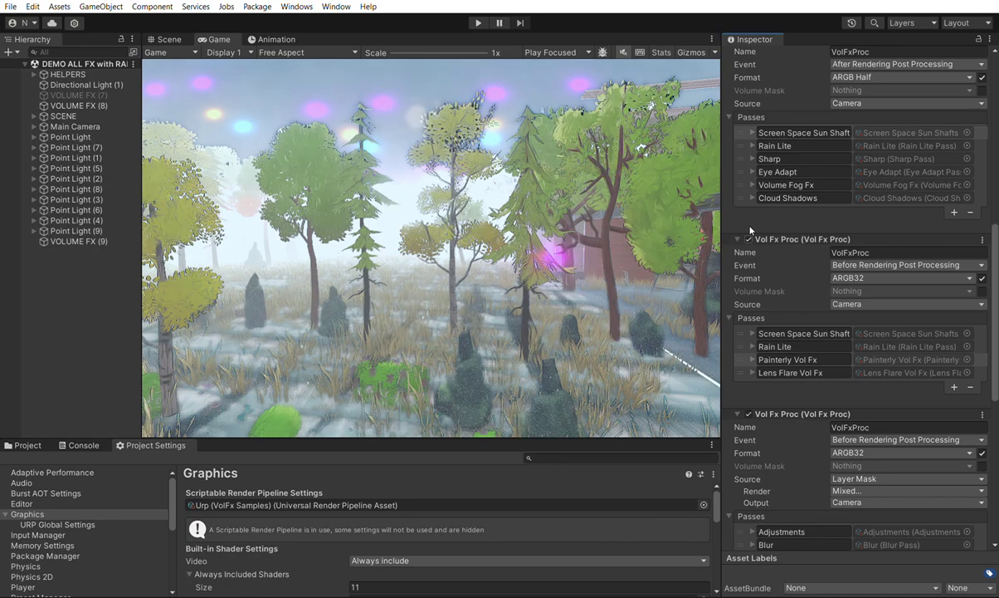
Look through the remaining renderer features and toggle the last Vol Fx Proc feature off and on.
{"action": "scroll", "coordinate": [807, 292], "scroll_direction": "down", "scroll_amount": 3}
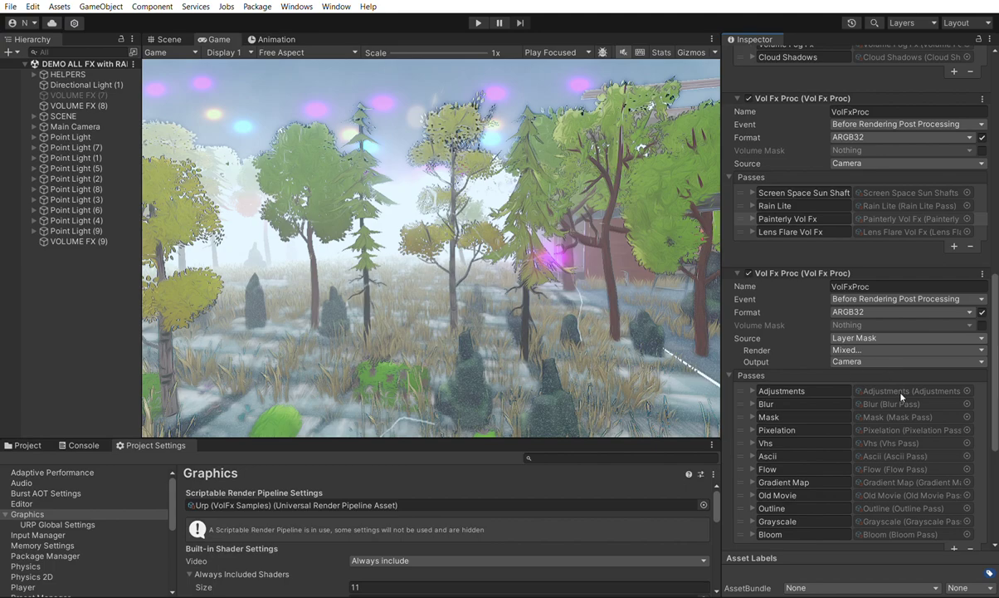
{"action": "scroll", "coordinate": [997, 371], "scroll_direction": "down", "scroll_amount": 1}
{"action": "scroll", "coordinate": [997, 371], "scroll_direction": "down", "scroll_amount": 10}
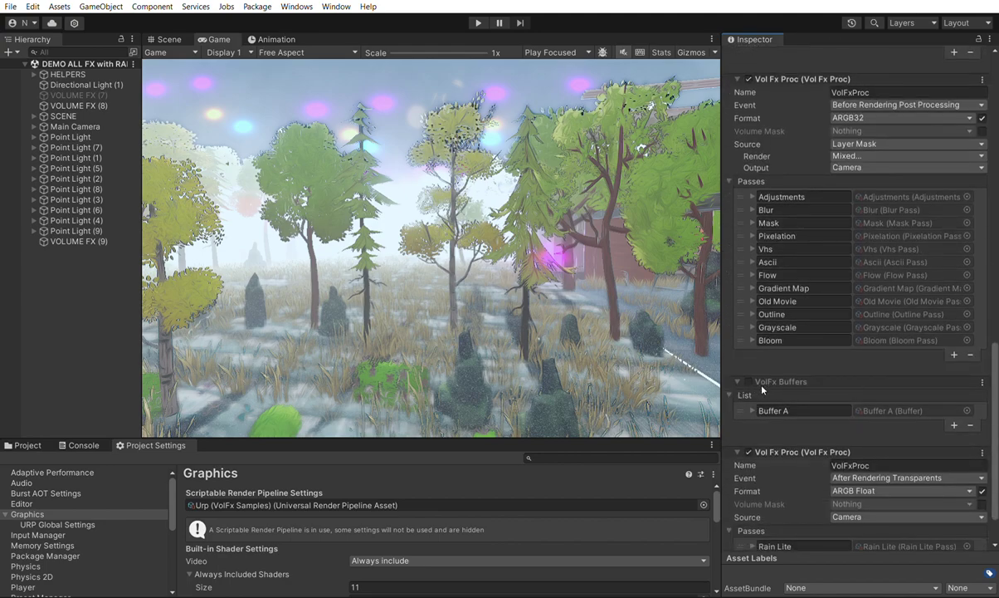
{"action": "scroll", "coordinate": [797, 332], "scroll_direction": "up", "scroll_amount": 5}
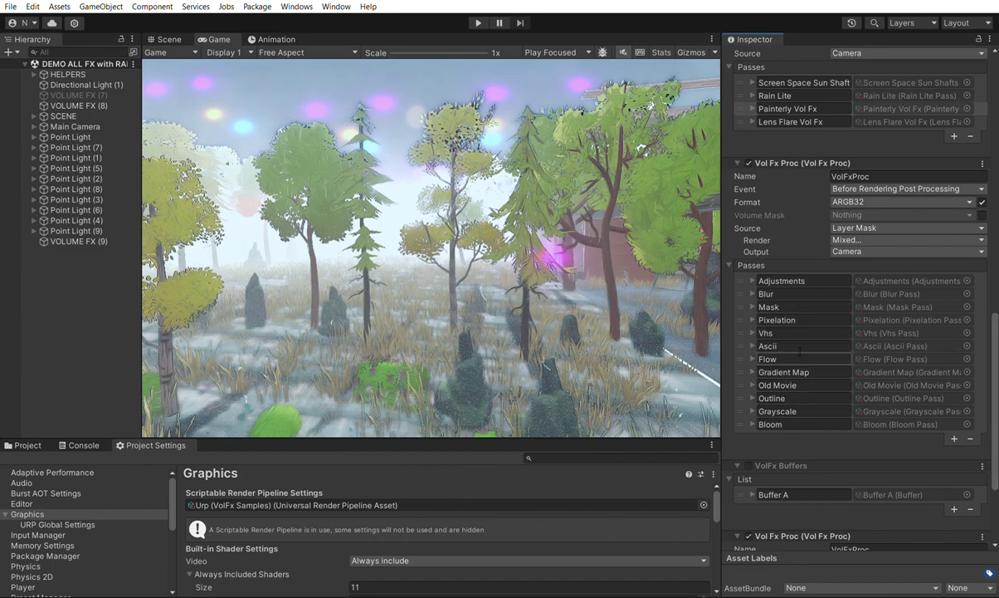
{"action": "scroll", "coordinate": [803, 415], "scroll_direction": "down", "scroll_amount": 3}
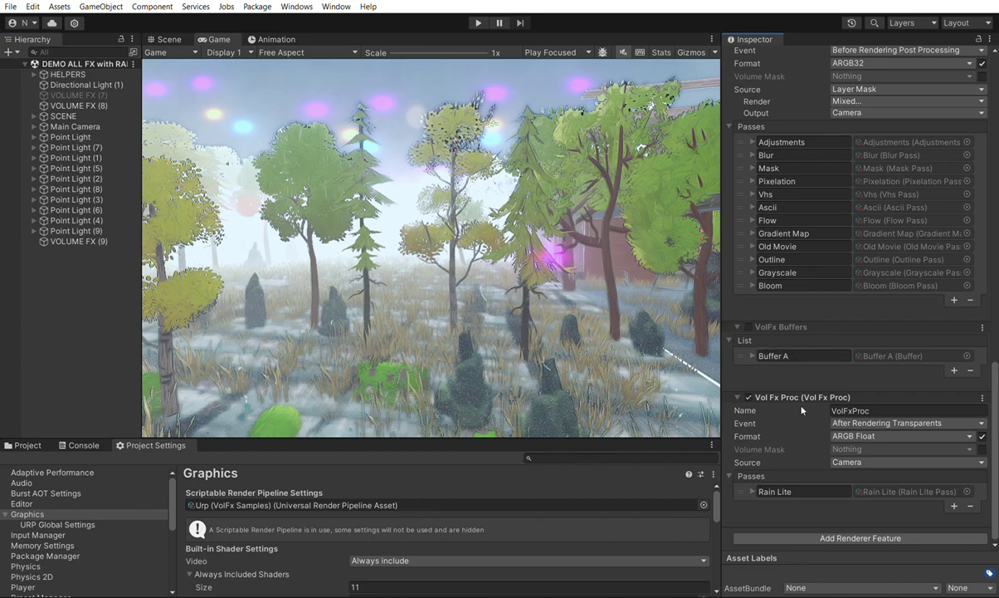
{"action": "left_click", "coordinate": [748, 397]}
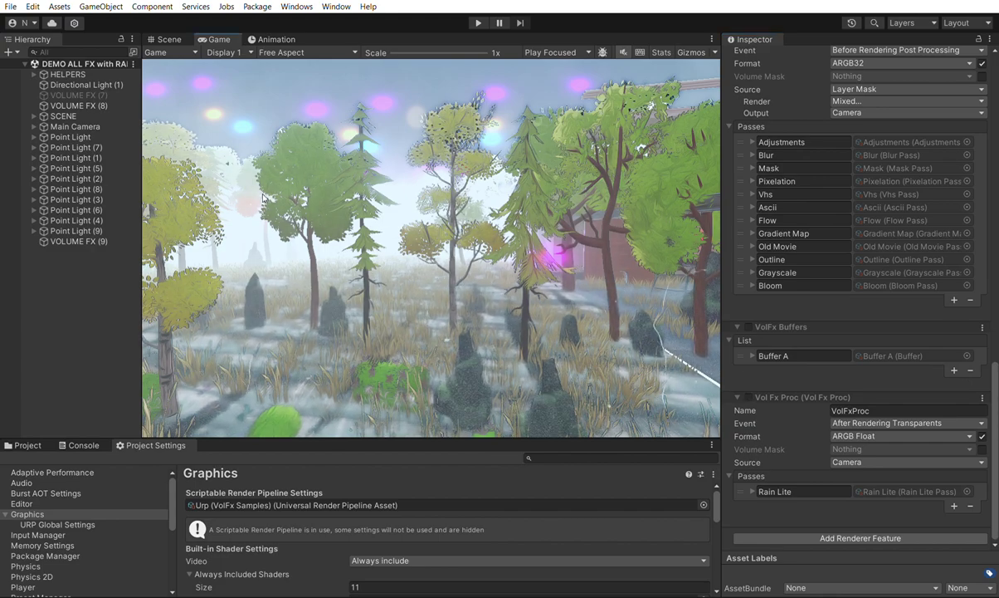
{"action": "left_click", "coordinate": [749, 396]}
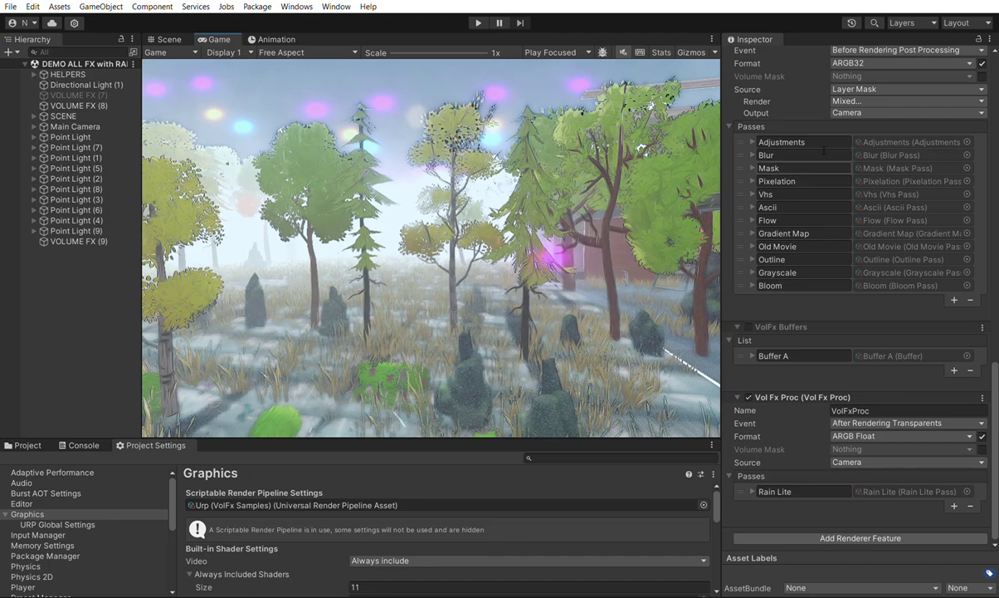
Review the layer-masked Vol Fx Proc feature's settings and select the Bloom pass in its list.
{"action": "scroll", "coordinate": [836, 220], "scroll_direction": "up", "scroll_amount": 4}
{"action": "scroll", "coordinate": [769, 165], "scroll_direction": "up", "scroll_amount": 4}
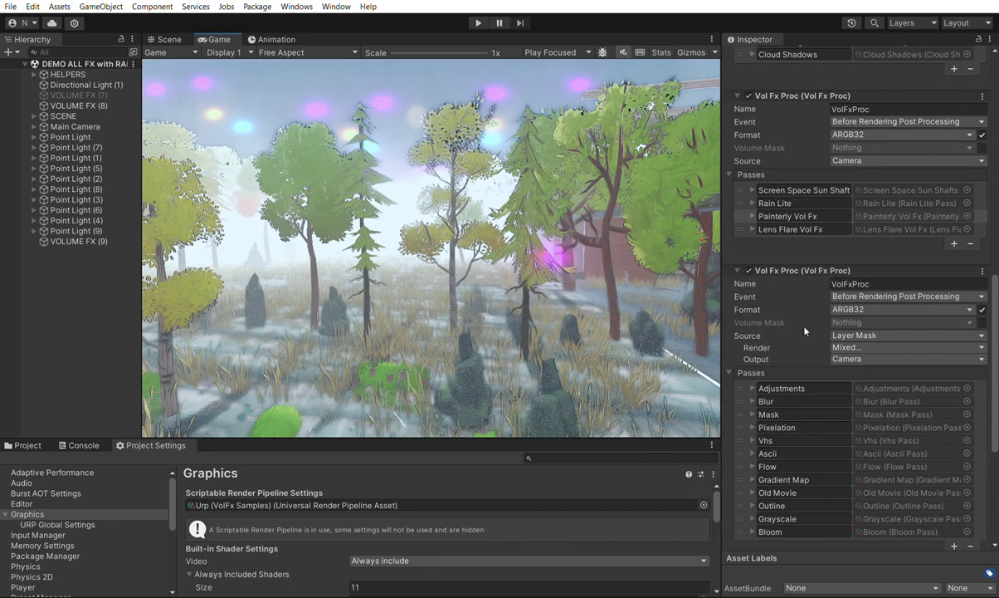
{"action": "scroll", "coordinate": [781, 332], "scroll_direction": "down", "scroll_amount": 4}
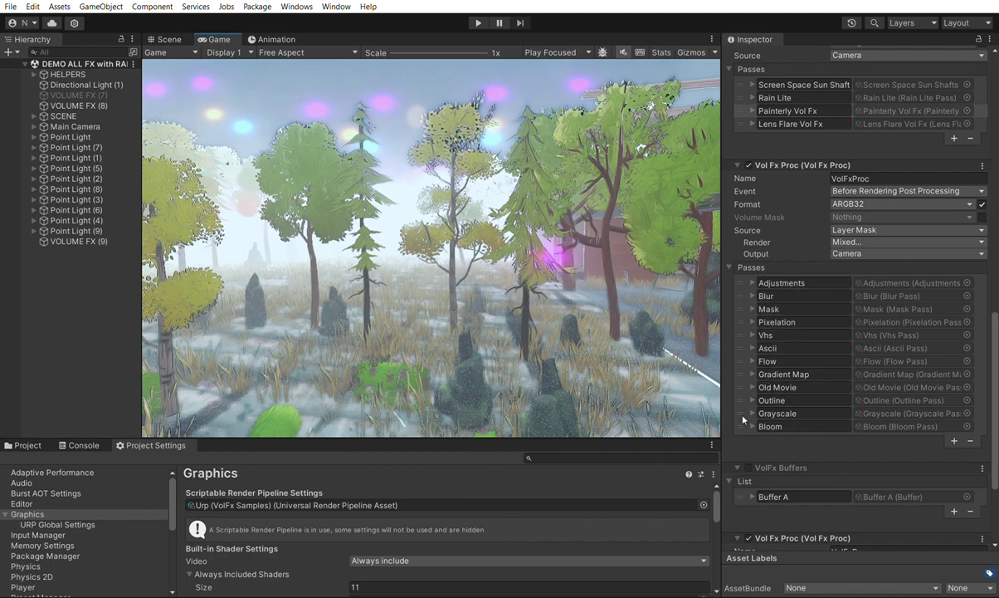
{"action": "mouse_move", "coordinate": [743, 423]}
{"action": "left_mouse_down"}
{"action": "mouse_move", "coordinate": [746, 283]}
{"action": "mouse_move", "coordinate": [746, 425]}
{"action": "left_mouse_up"}
{"action": "scroll", "coordinate": [830, 409], "scroll_direction": "down", "scroll_amount": 4}
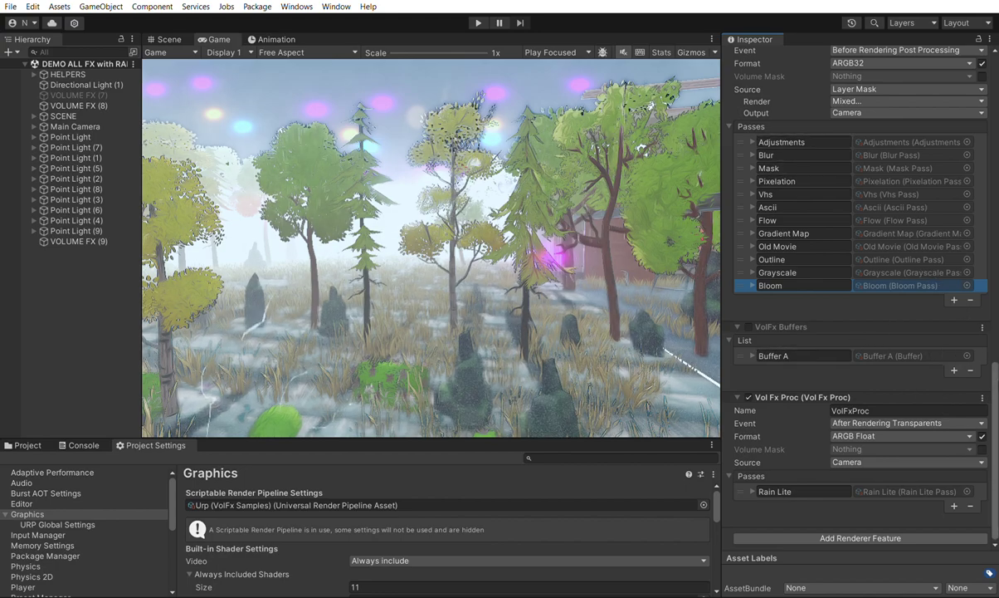
Check the Active setting of the Rain Lite pass in the second Vol Fx Proc feature.
{"action": "left_click_drag", "start_coordinate": [996, 386], "coordinate": [996, 321]}
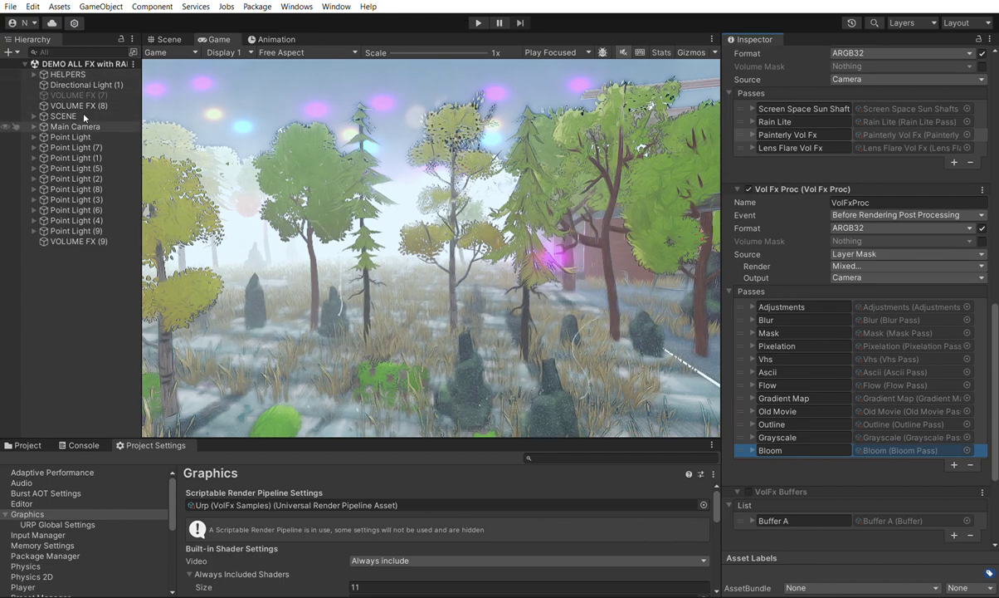
{"action": "left_click", "coordinate": [752, 103]}
{"action": "left_click", "coordinate": [753, 102]}
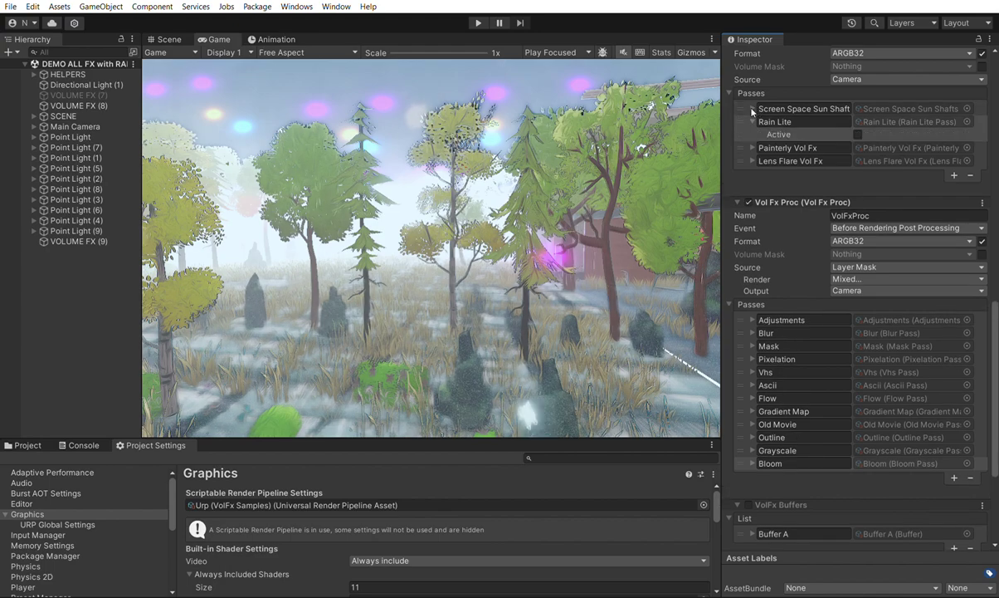
Inspect the Main Camera's sun shafts and fog connection scripts, and look over the fog settings of VOLUME FX (9).
{"action": "left_click", "coordinate": [79, 126]}
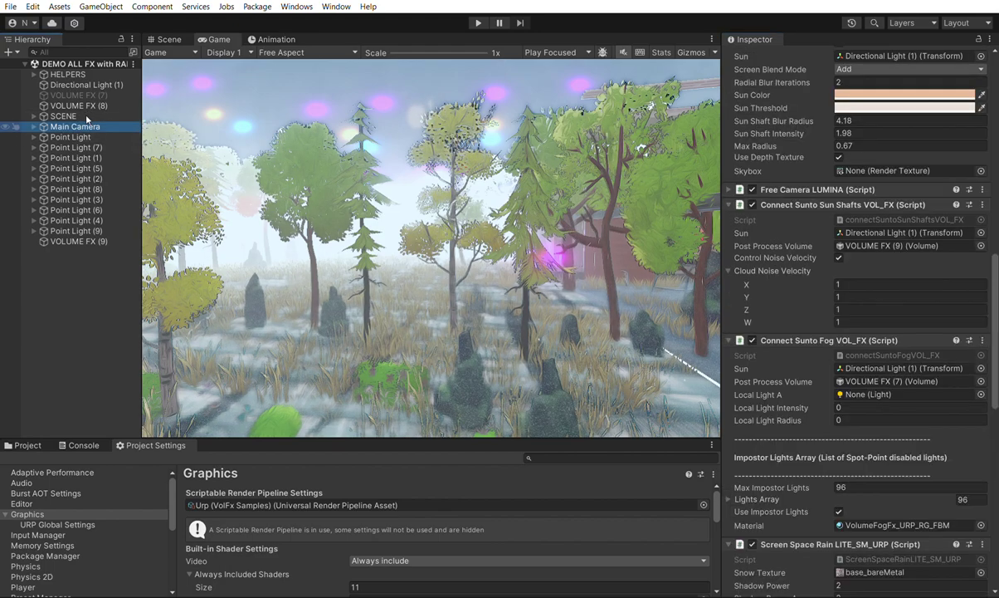
{"action": "left_click", "coordinate": [76, 240]}
{"action": "scroll", "coordinate": [859, 332], "scroll_direction": "up", "scroll_amount": 10}
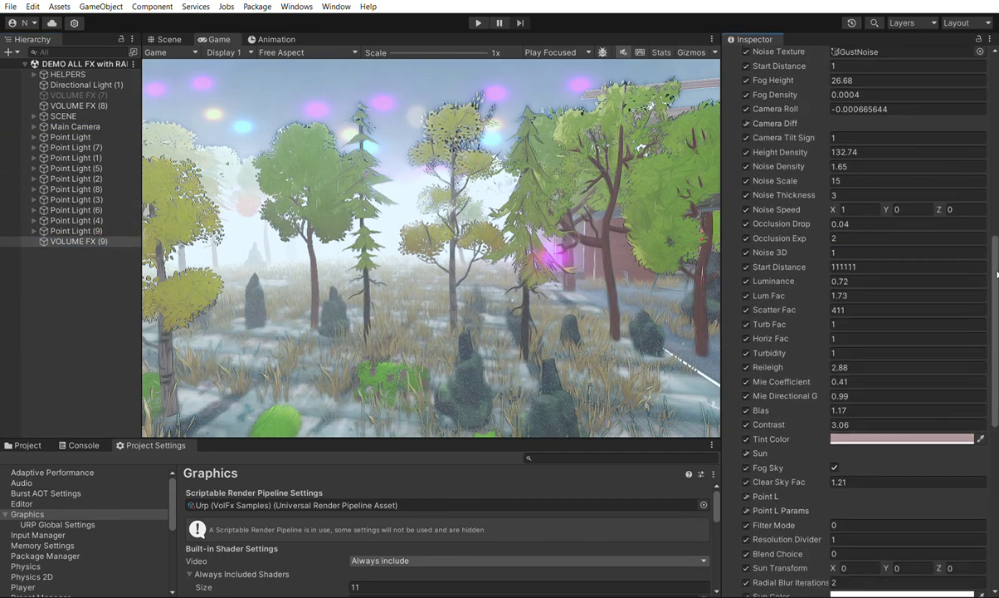
{"action": "scroll", "coordinate": [859, 332], "scroll_direction": "up", "scroll_amount": 4}
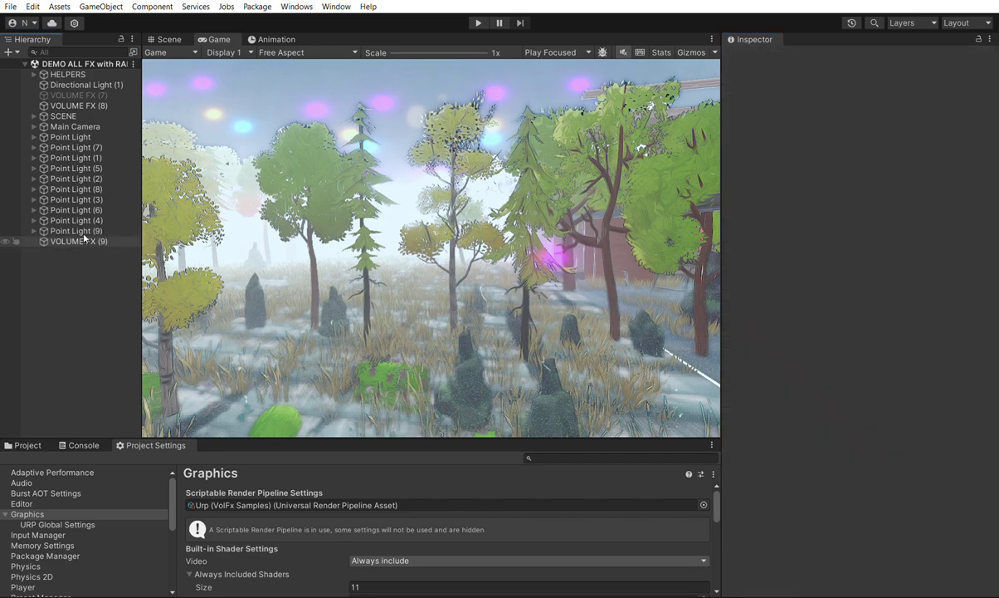
Review the Volume overrides of VOLUME FX (9) and toggle the object off and on to compare the image.
{"action": "left_click", "coordinate": [79, 241]}
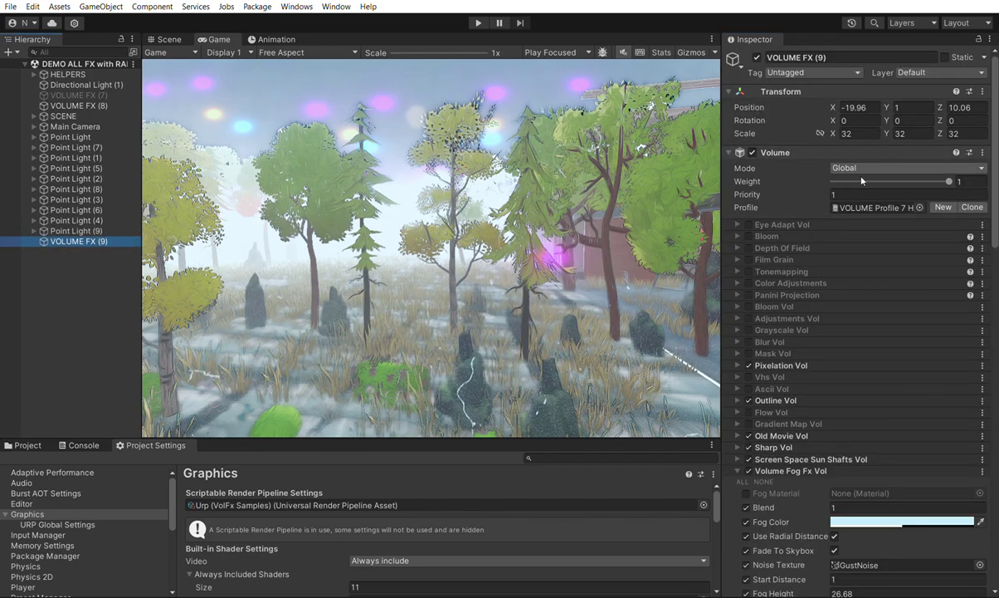
{"action": "scroll", "coordinate": [895, 176], "scroll_direction": "down", "scroll_amount": 2}
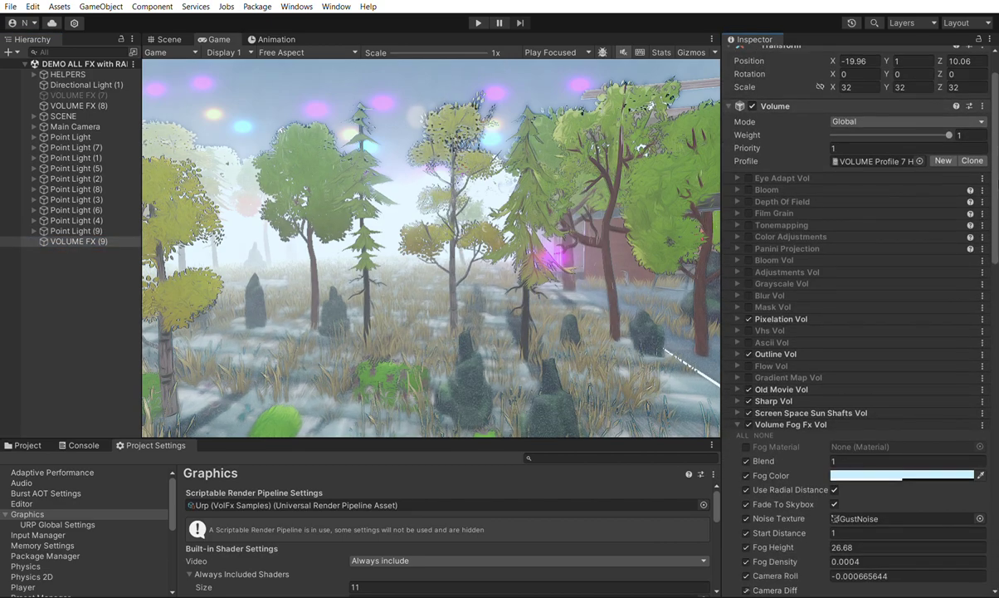
{"action": "scroll", "coordinate": [896, 176], "scroll_direction": "down", "scroll_amount": 2}
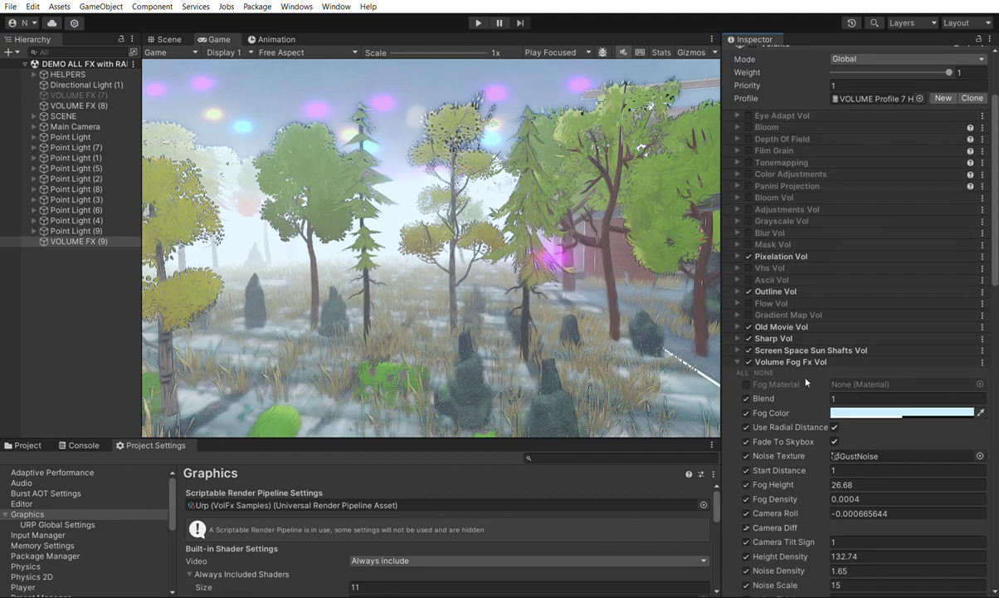
{"action": "scroll", "coordinate": [924, 274], "scroll_direction": "down", "scroll_amount": 3}
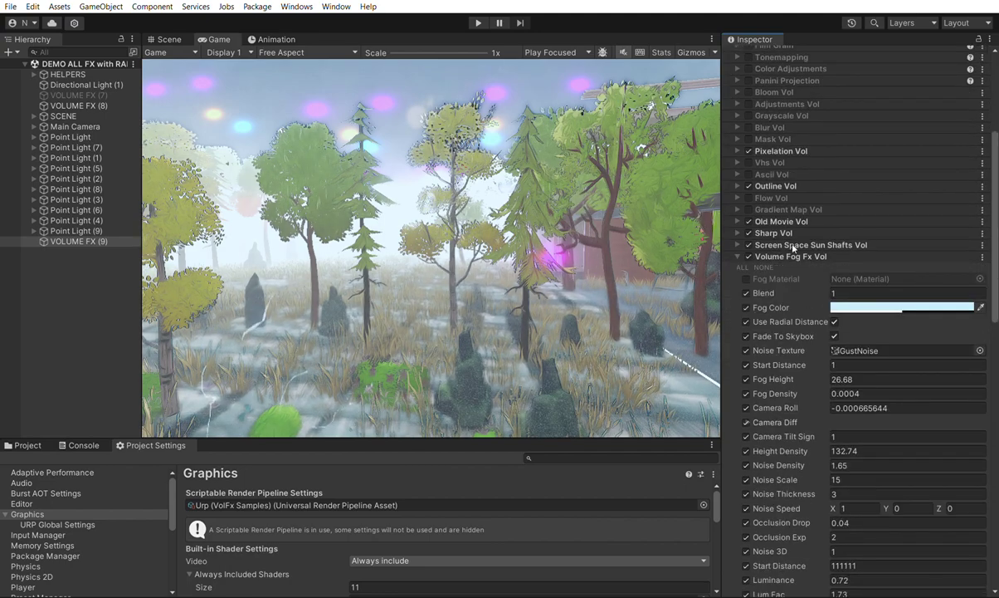
{"action": "scroll", "coordinate": [748, 219], "scroll_direction": "up", "scroll_amount": 6}
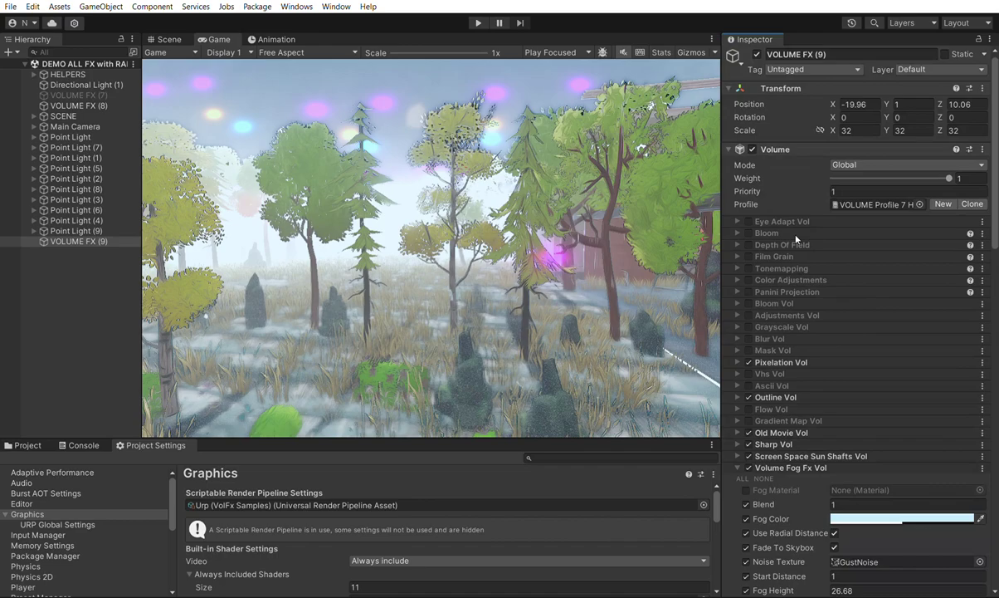
{"action": "left_click", "coordinate": [757, 56]}
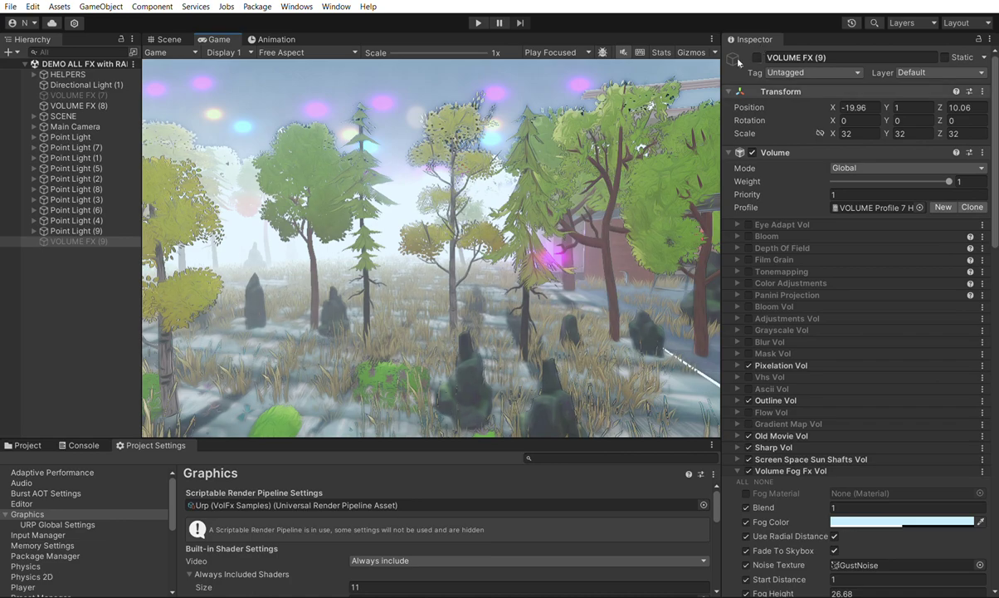
{"action": "left_click", "coordinate": [756, 57]}
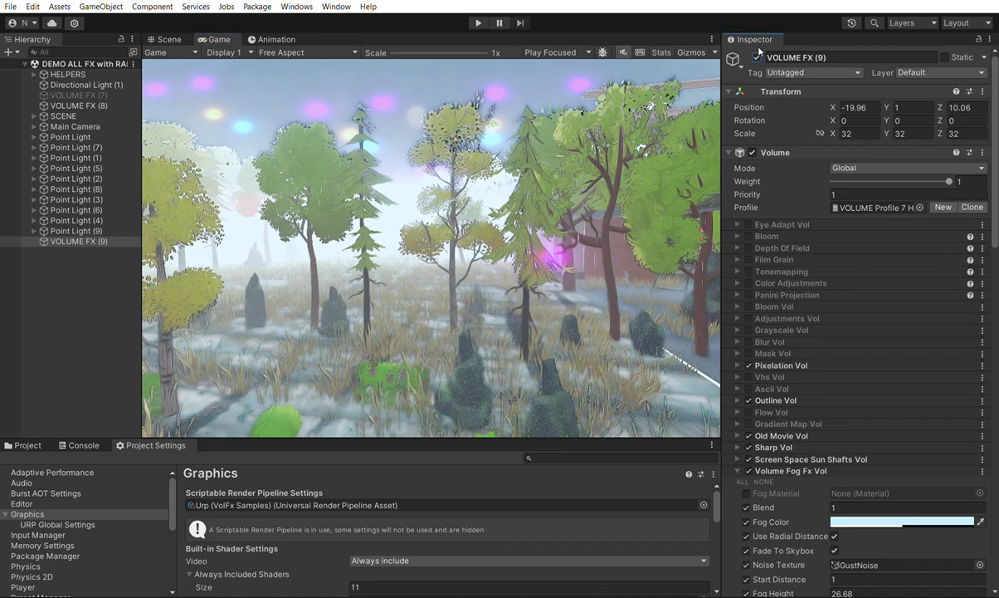
Toggle VOLUME FX (8) off and on to compare its effect, and collapse its Volume Fog Fx Vol override.
{"action": "left_click", "coordinate": [79, 105]}
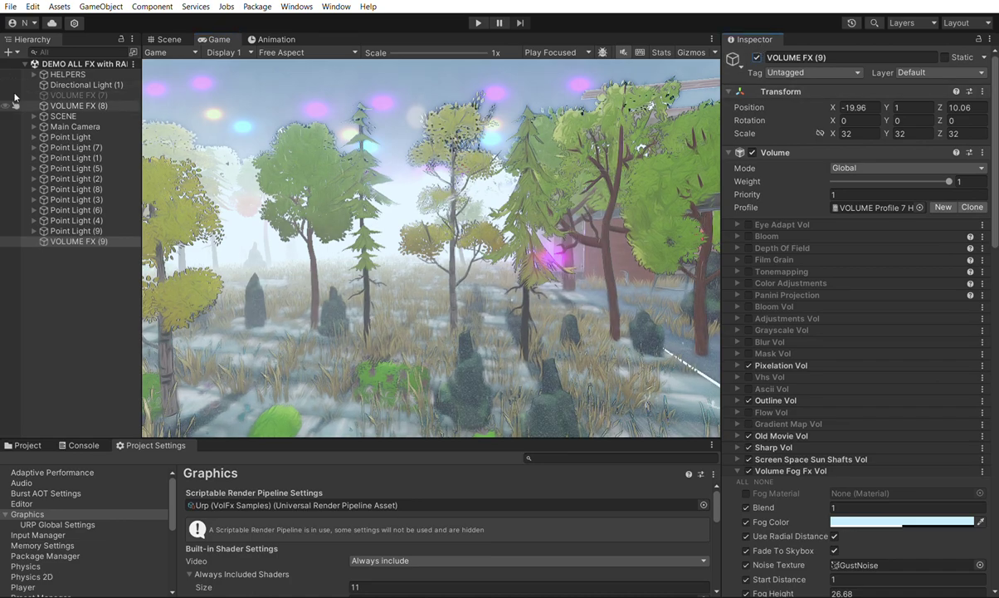
{"action": "left_click", "coordinate": [757, 57]}
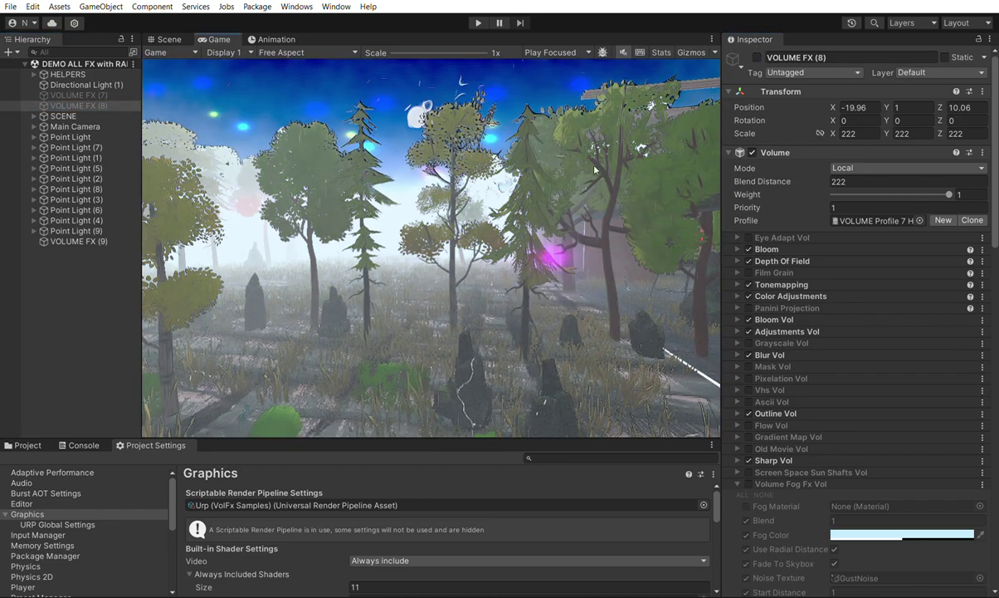
{"action": "left_click", "coordinate": [757, 57]}
{"action": "left_click", "coordinate": [756, 57]}
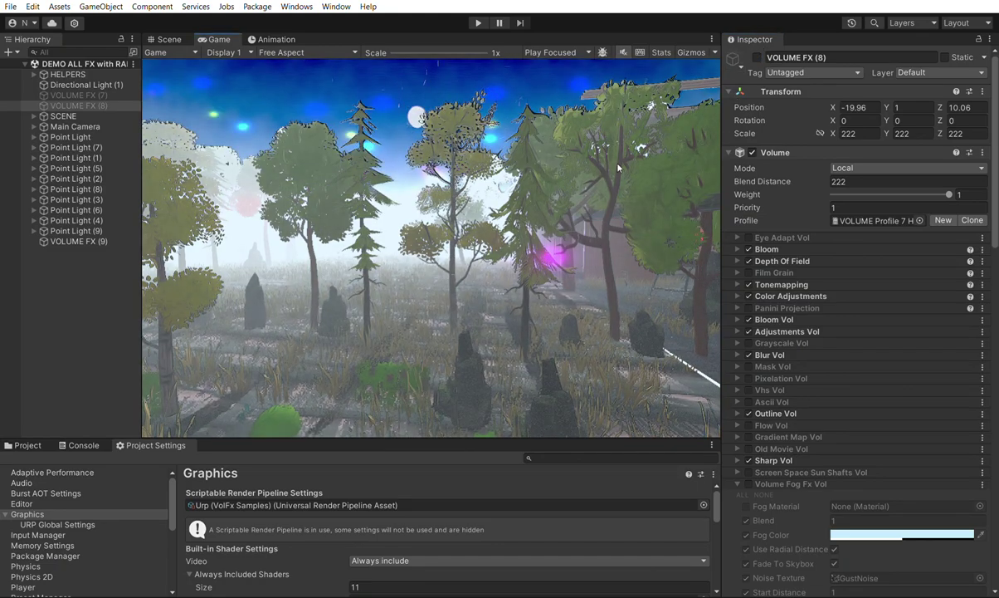
{"action": "left_click", "coordinate": [757, 57]}
{"action": "scroll", "coordinate": [874, 335], "scroll_direction": "down", "scroll_amount": 5}
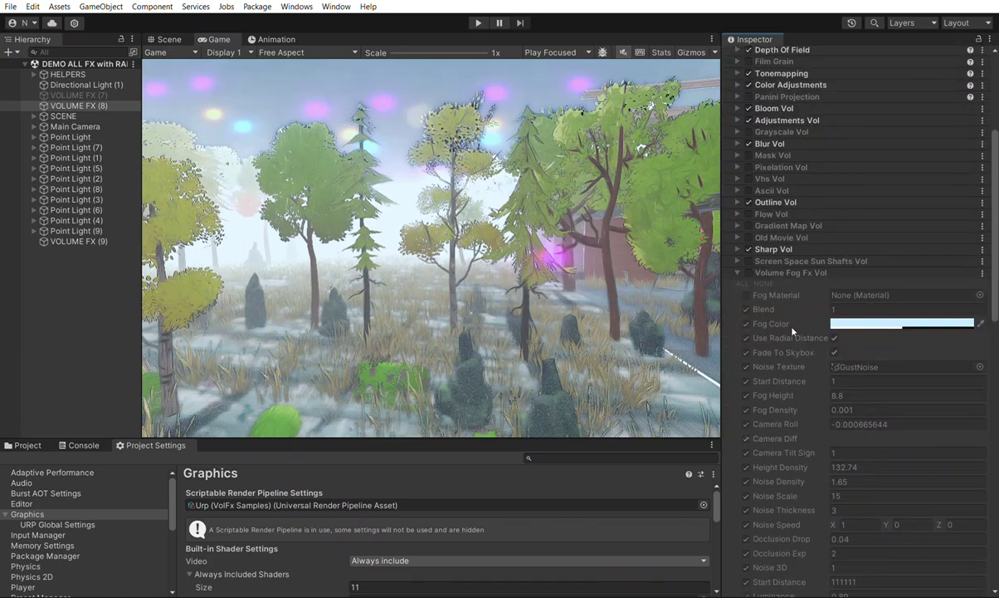
{"action": "left_click", "coordinate": [787, 269]}
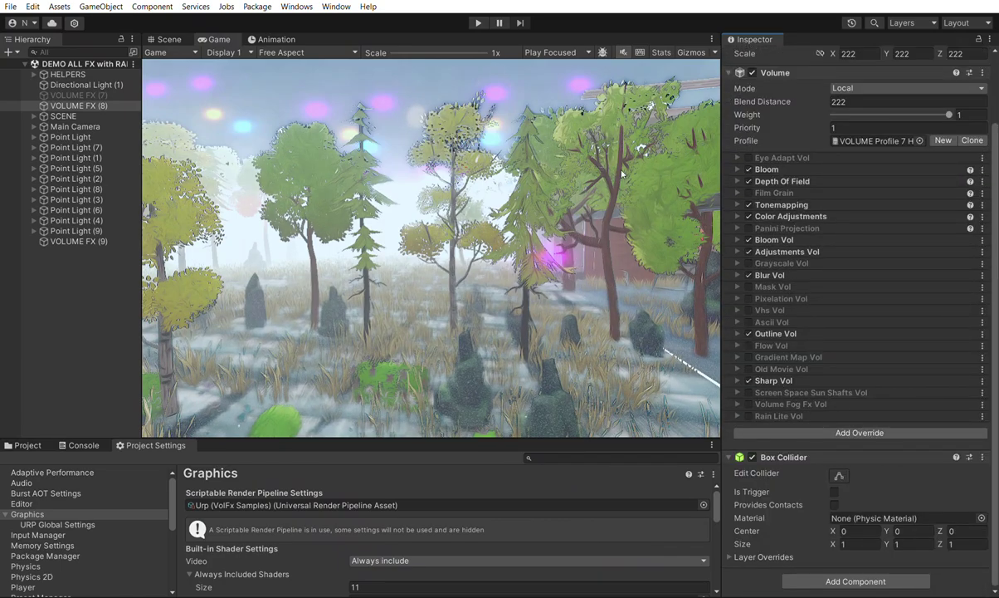
Select VOLUME FX (9) again and switch it off and back on to compare its contribution.
{"action": "left_click", "coordinate": [78, 241]}
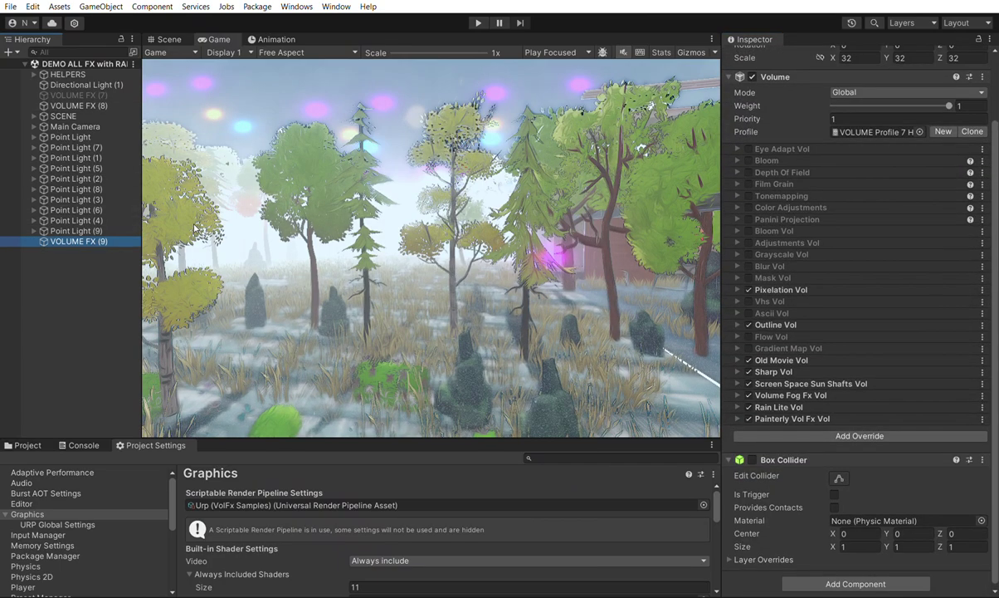
{"action": "scroll", "coordinate": [756, 124], "scroll_direction": "up", "scroll_amount": 3}
{"action": "left_click", "coordinate": [756, 57]}
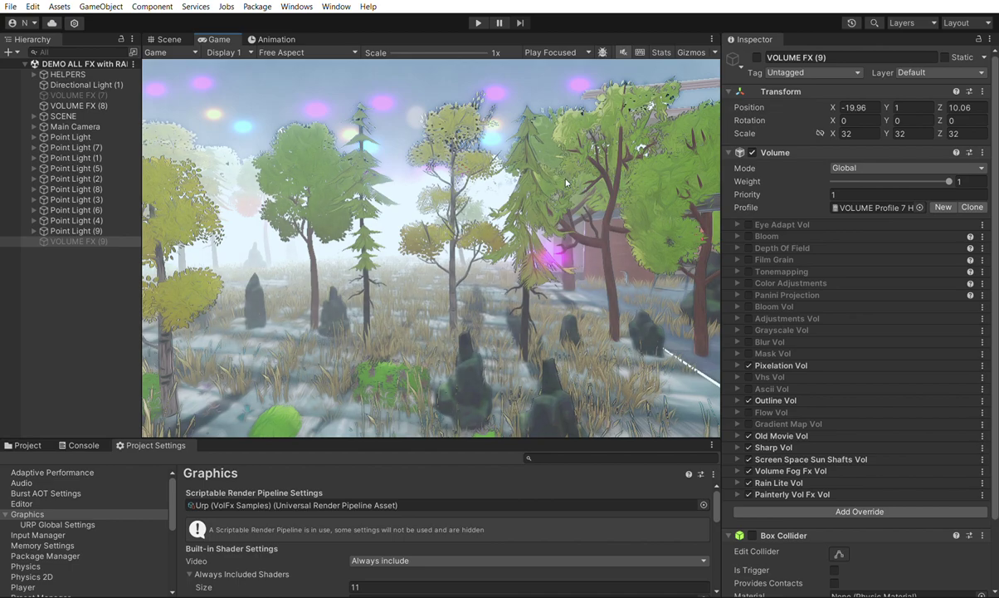
{"action": "left_click", "coordinate": [757, 56]}
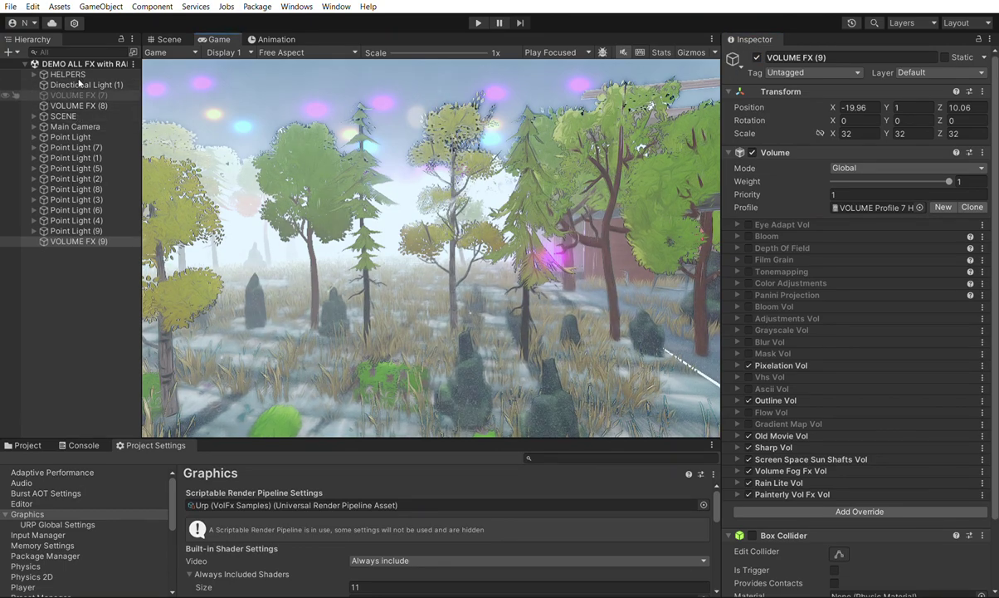
Inspect the Main Camera's Connect Sunto Sun Shafts URP component and locate its connectSuntoSunShaftsURP script in the project files.
{"action": "left_click", "coordinate": [75, 126]}
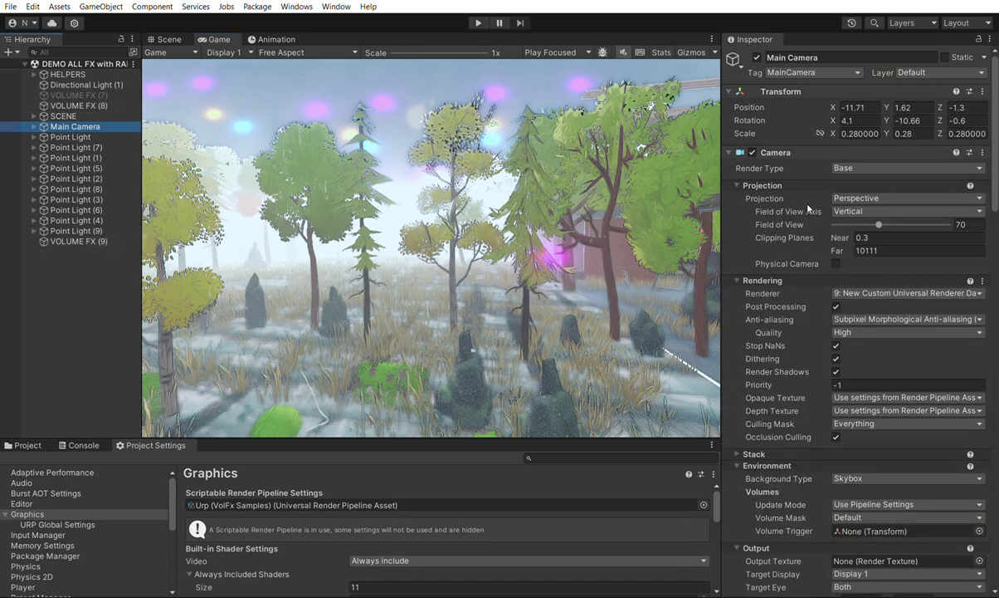
{"action": "scroll", "coordinate": [988, 171], "scroll_direction": "down", "scroll_amount": 5}
{"action": "scroll", "coordinate": [988, 170], "scroll_direction": "down", "scroll_amount": 10}
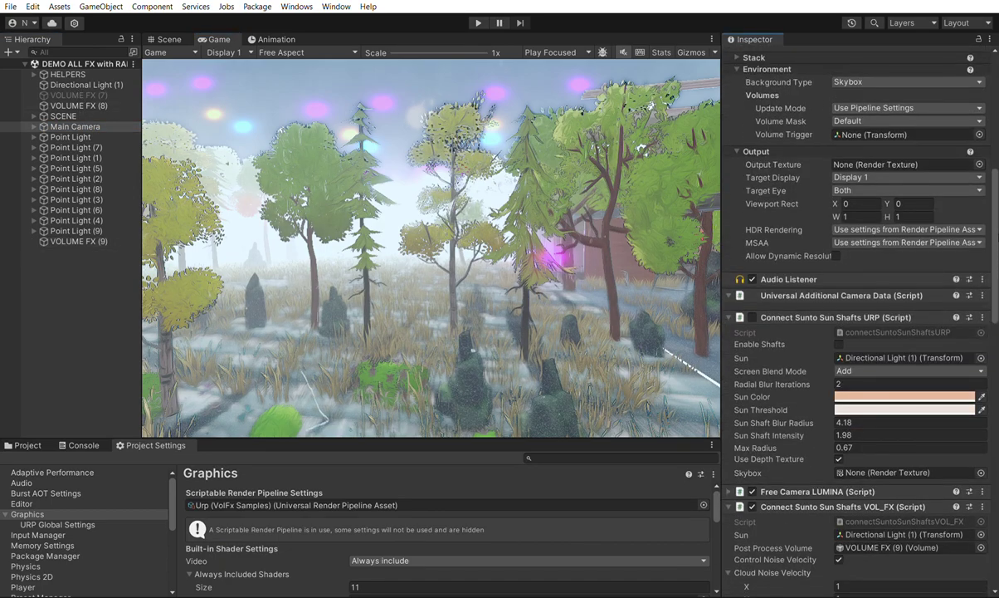
{"action": "scroll", "coordinate": [860, 323], "scroll_direction": "down", "scroll_amount": 1}
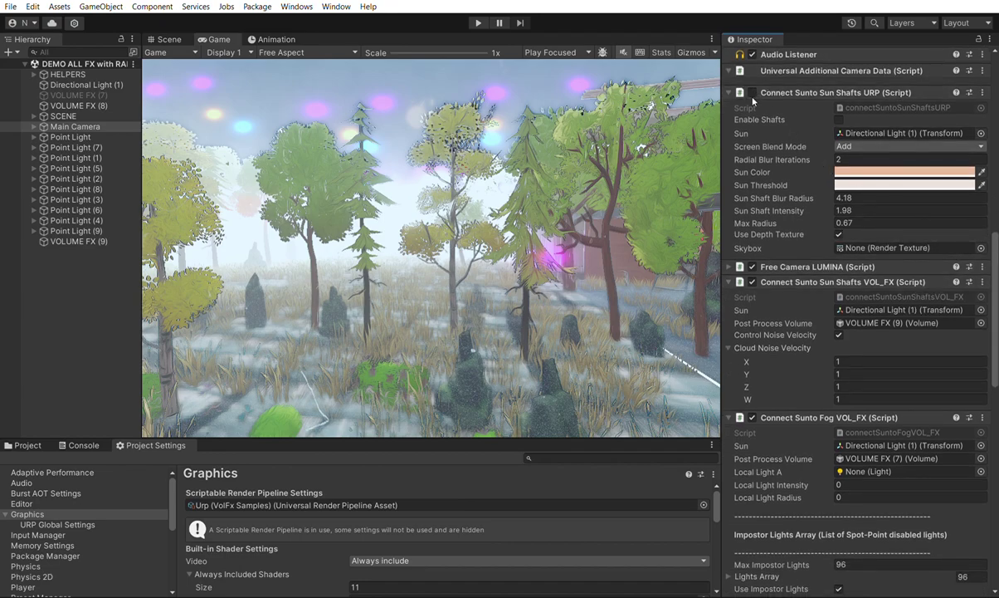
{"action": "left_click", "coordinate": [265, 390]}
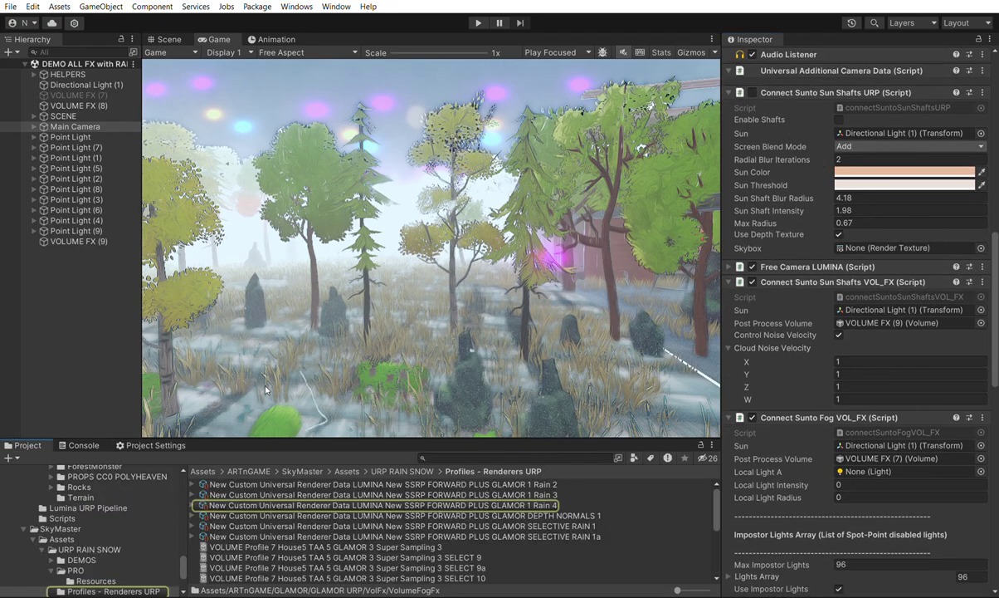
{"action": "left_click", "coordinate": [897, 108]}
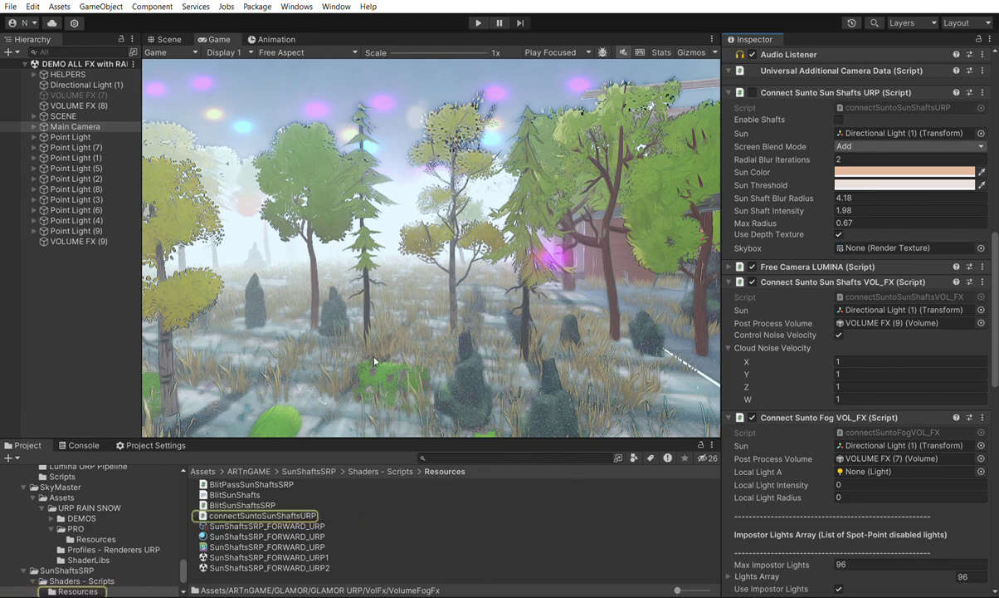
Go up to the ARTnGAME folder and point out its SkyMaster and SunShaftsSRP subfolders.
{"action": "left_click", "coordinate": [247, 470]}
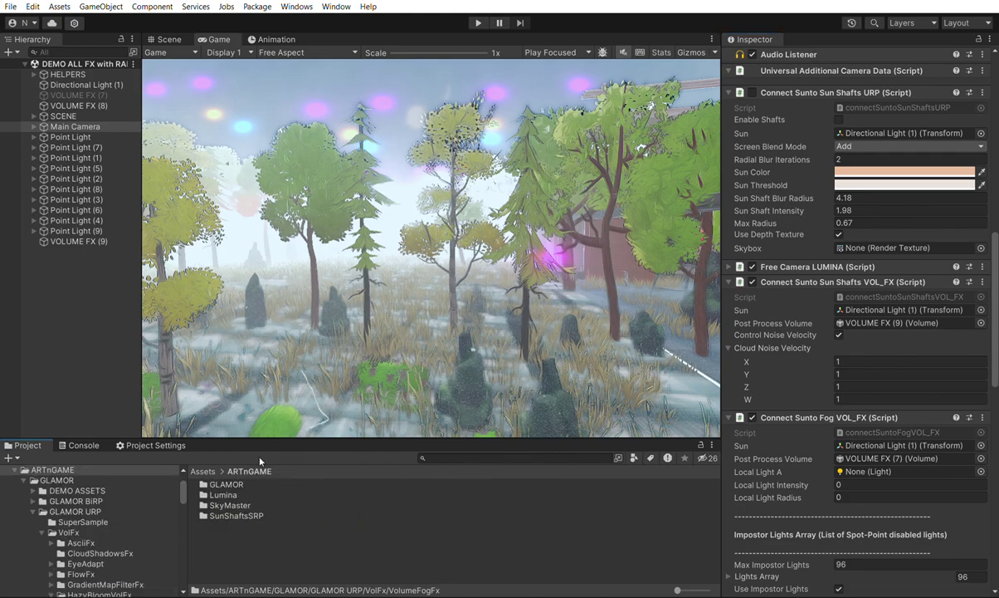
{"action": "double_click", "coordinate": [229, 504]}
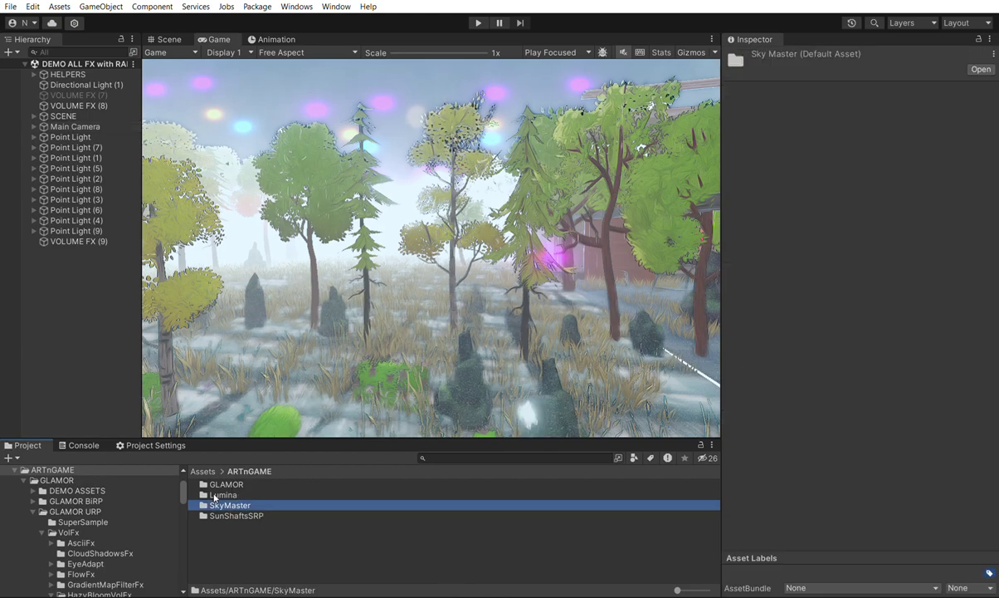
{"action": "left_click", "coordinate": [247, 470]}
{"action": "key", "text": "Down"}
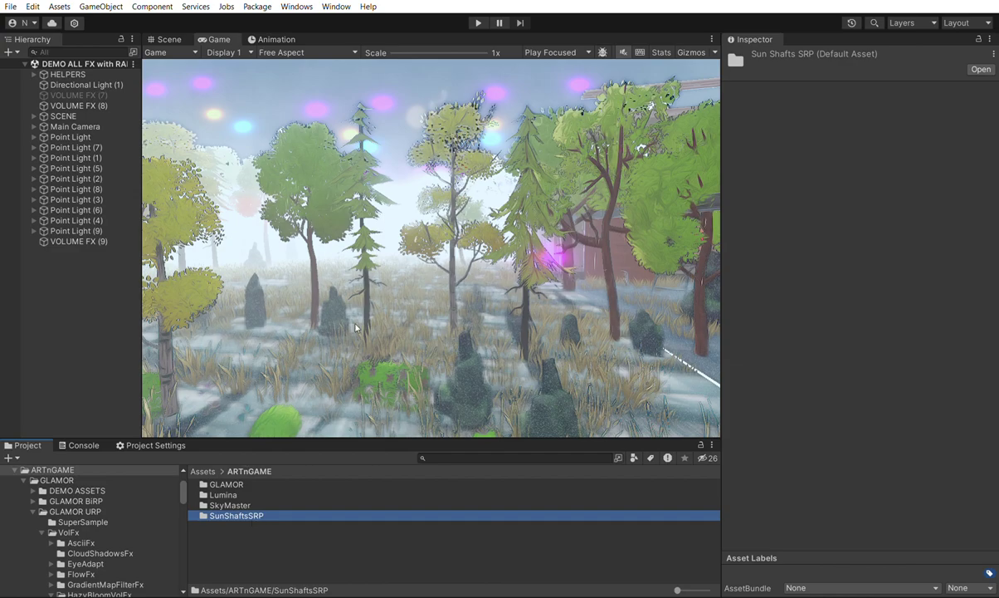
{"action": "left_click", "coordinate": [304, 258]}
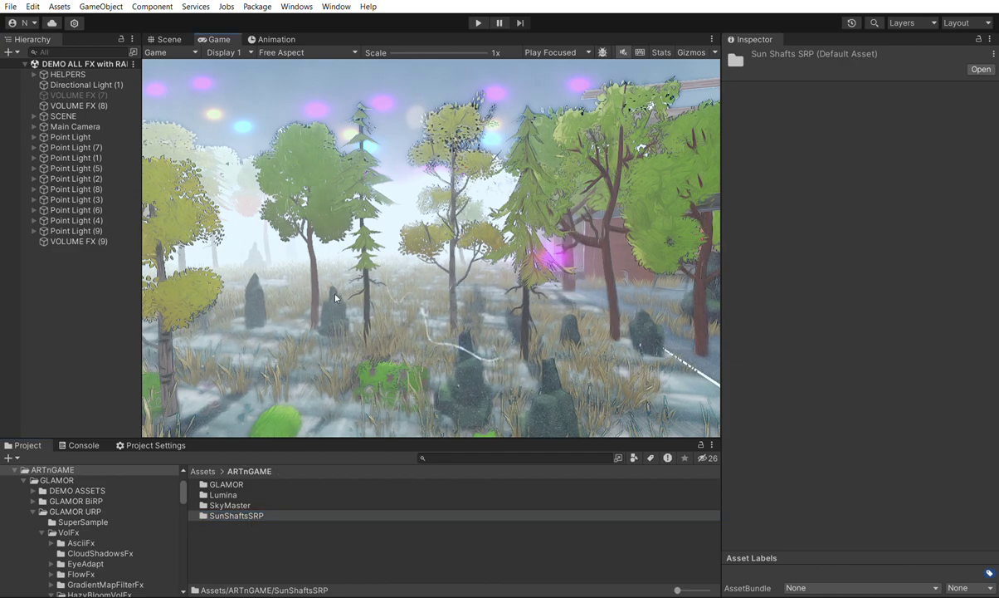
Browse to SkyMaster > Assets > URP RAIN SNOW > PRO and view the ScreenSpaceRainLITE_SMFeature script.
{"action": "double_click", "coordinate": [229, 504]}
{"action": "double_click", "coordinate": [220, 483]}
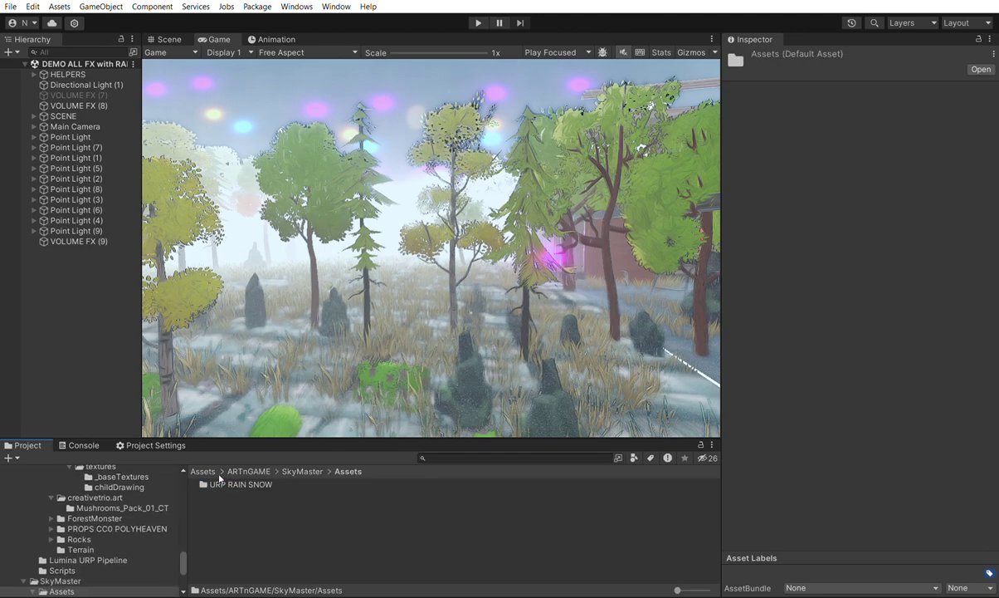
{"action": "double_click", "coordinate": [220, 483]}
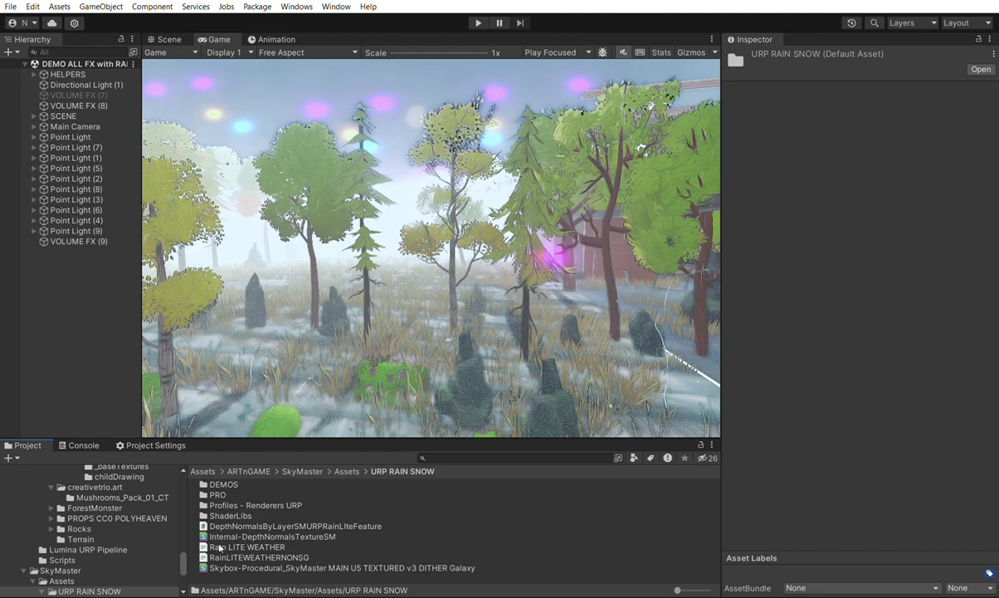
{"action": "double_click", "coordinate": [229, 495]}
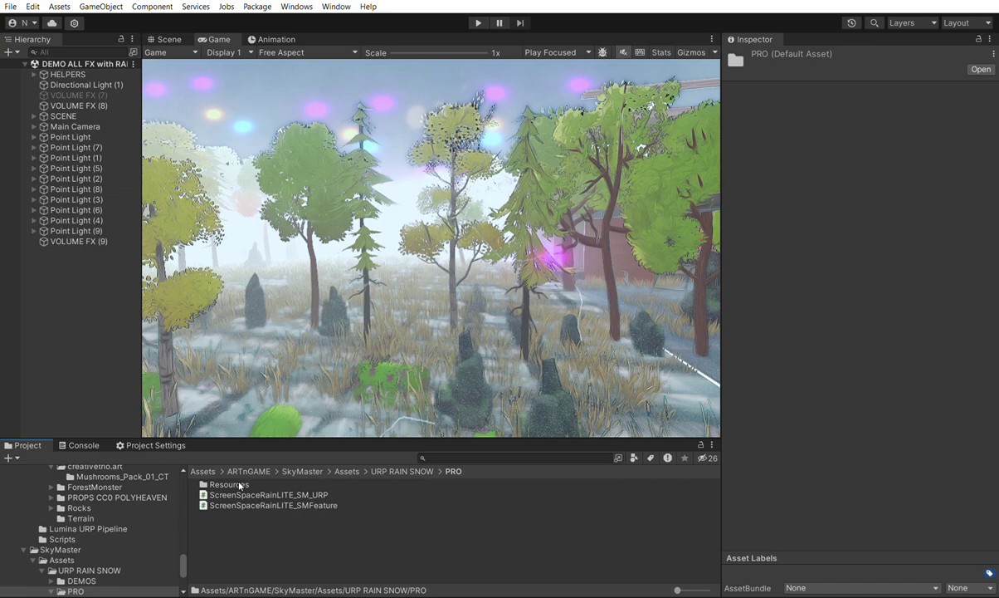
{"action": "left_click", "coordinate": [316, 504]}
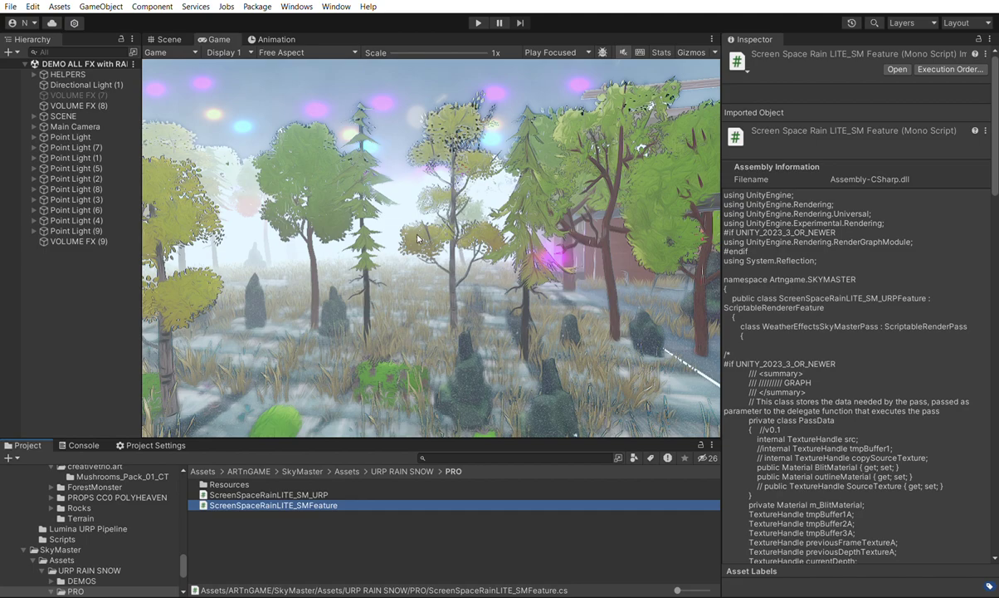
Open the PRO folder's Resources subfolder and inspect the Outline WEATHER LITE Rain material.
{"action": "double_click", "coordinate": [286, 484]}
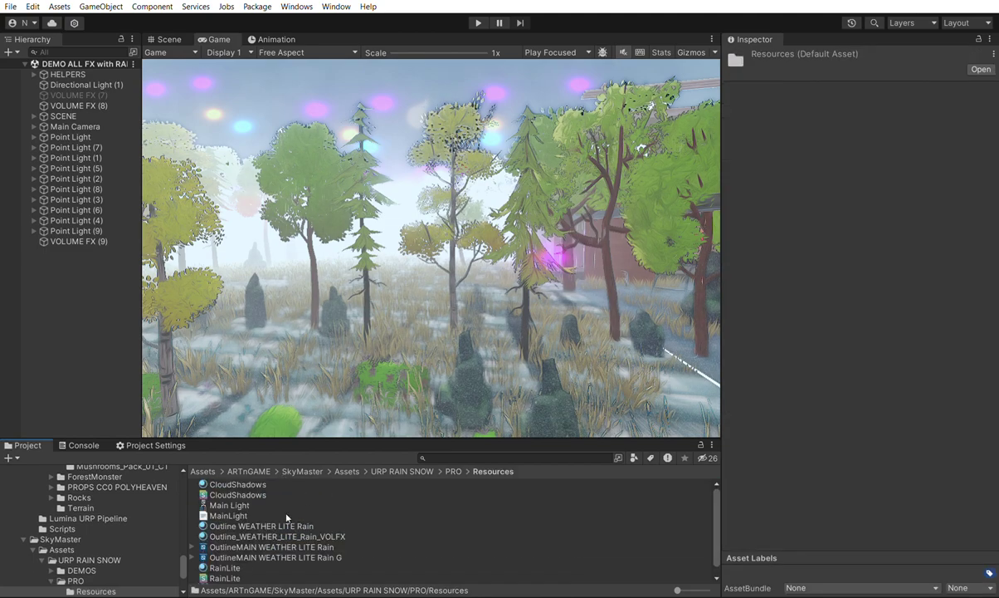
{"action": "scroll", "coordinate": [287, 517], "scroll_direction": "down", "scroll_amount": 1}
{"action": "left_click", "coordinate": [314, 515]}
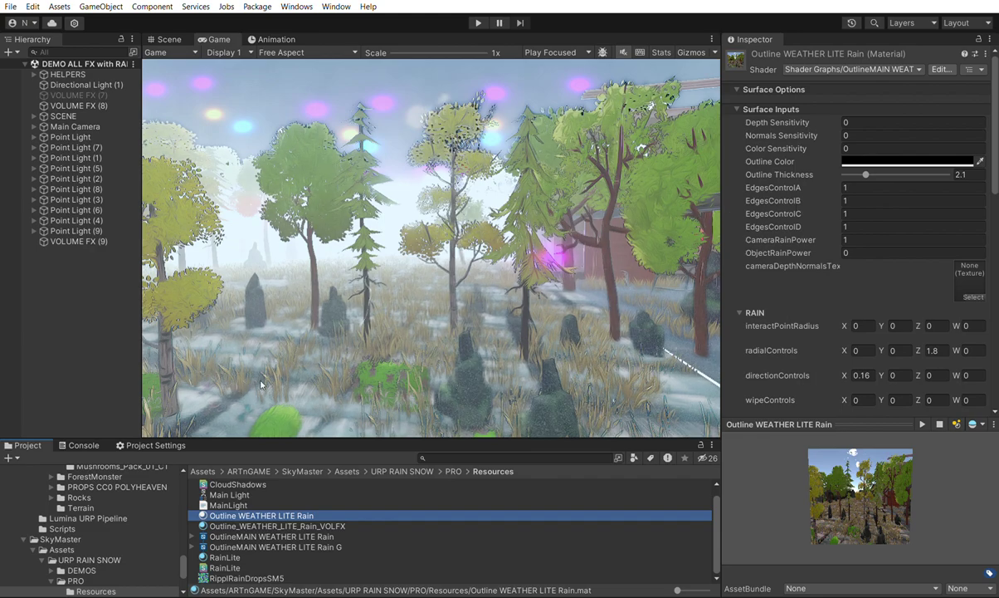
Review the Main Camera's Screen Space Rain LITE_SM_URP settings and locate the RainLite snow material in the project files.
{"action": "left_click", "coordinate": [79, 126]}
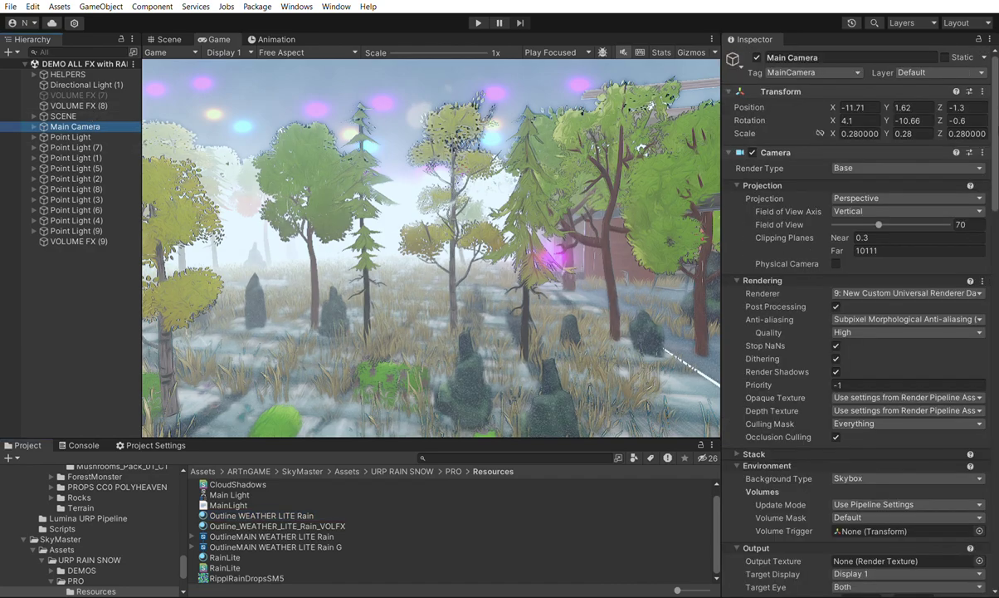
{"action": "scroll", "coordinate": [855, 249], "scroll_direction": "down", "scroll_amount": 2}
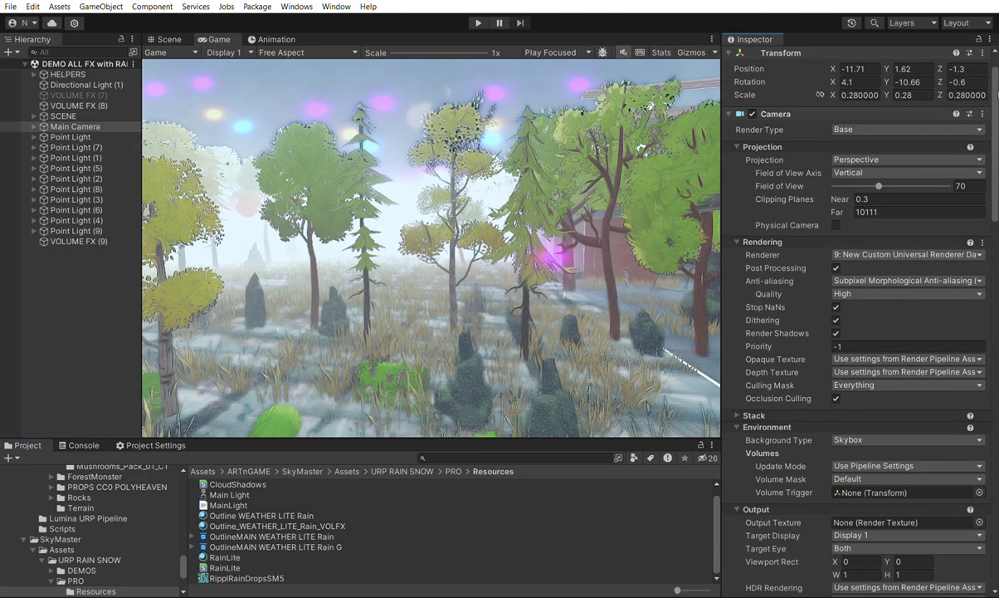
{"action": "scroll", "coordinate": [855, 315], "scroll_direction": "down", "scroll_amount": 2}
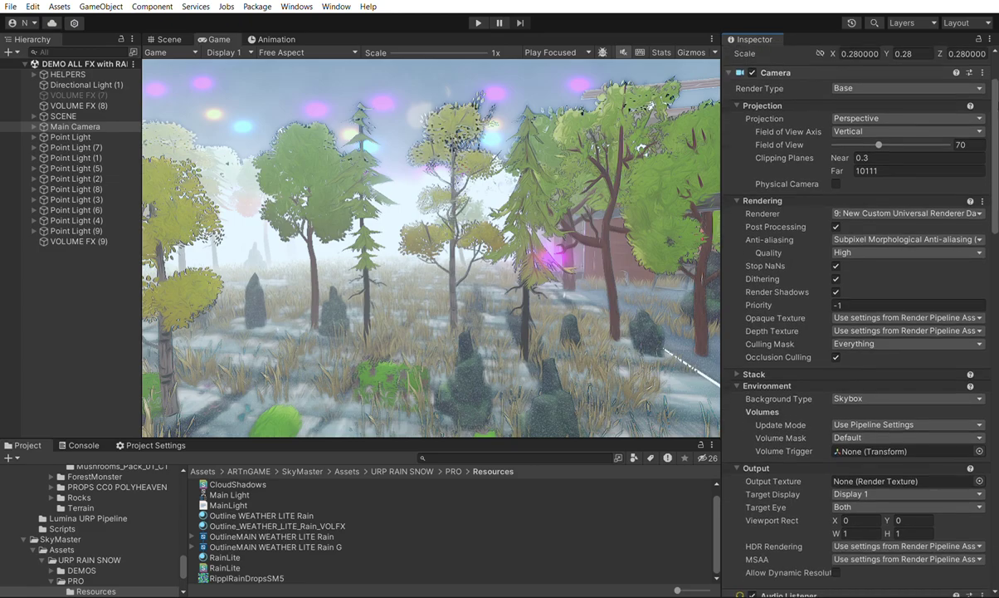
{"action": "scroll", "coordinate": [859, 316], "scroll_direction": "down", "scroll_amount": 15}
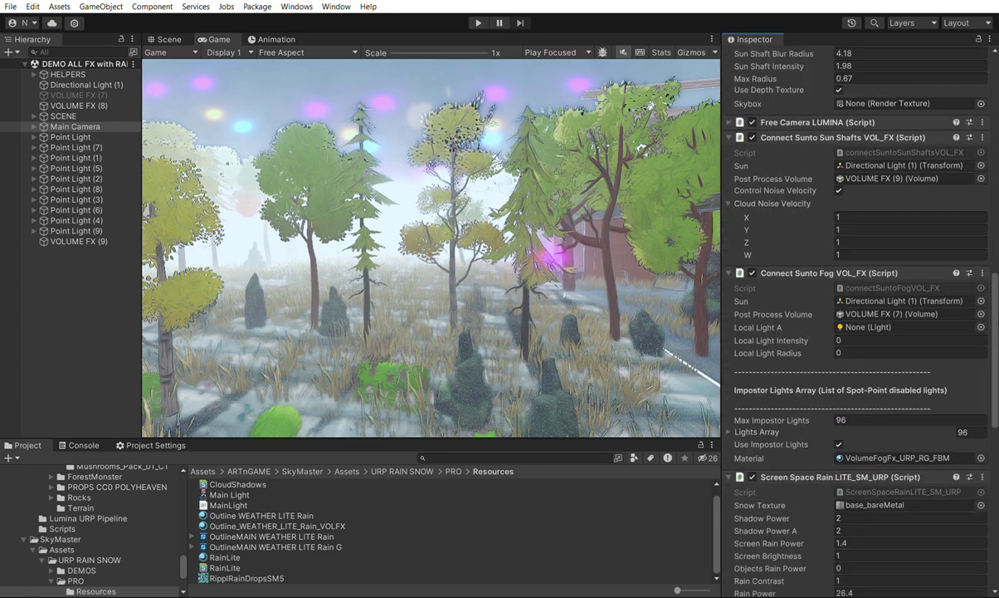
{"action": "scroll", "coordinate": [802, 153], "scroll_direction": "down", "scroll_amount": 15}
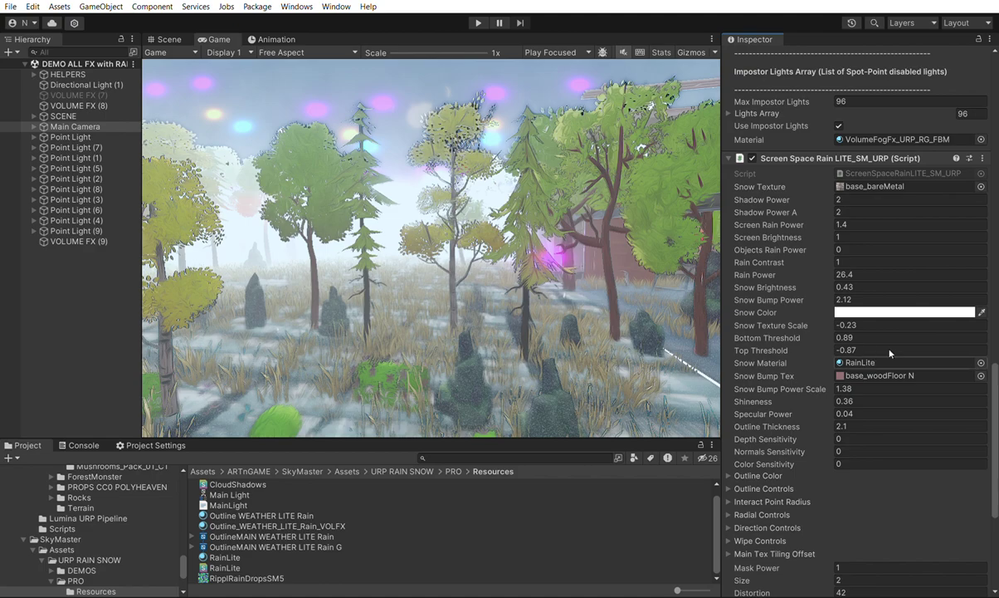
{"action": "left_click", "coordinate": [855, 363]}
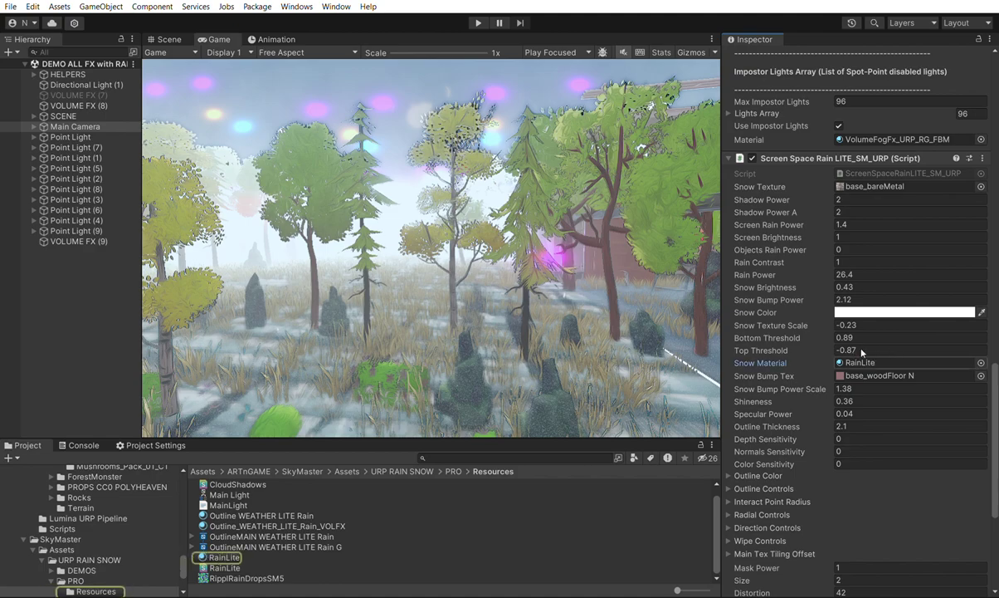
Look over the Outline WEATHER LITE Rain material again, and review the rain ripple and depth normals settings of the Main Camera's rain script.
{"action": "left_click", "coordinate": [287, 516]}
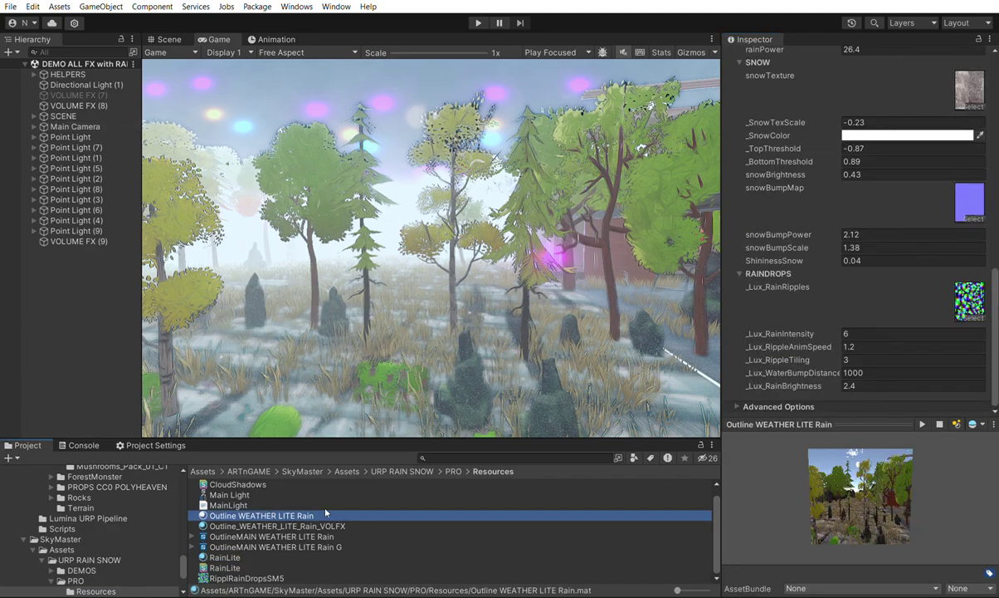
{"action": "left_click", "coordinate": [75, 126]}
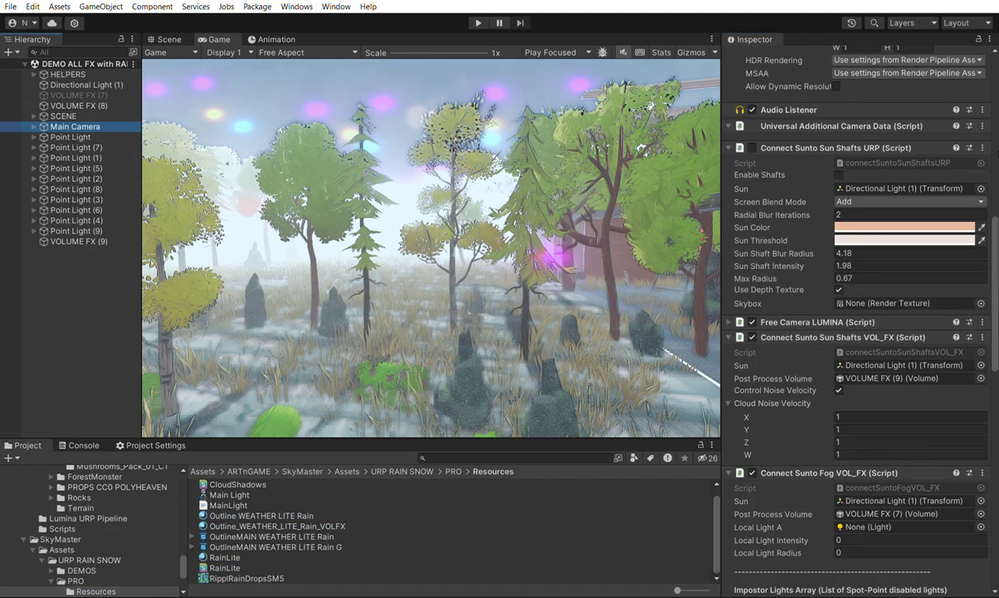
{"action": "scroll", "coordinate": [859, 320], "scroll_direction": "down", "scroll_amount": 15}
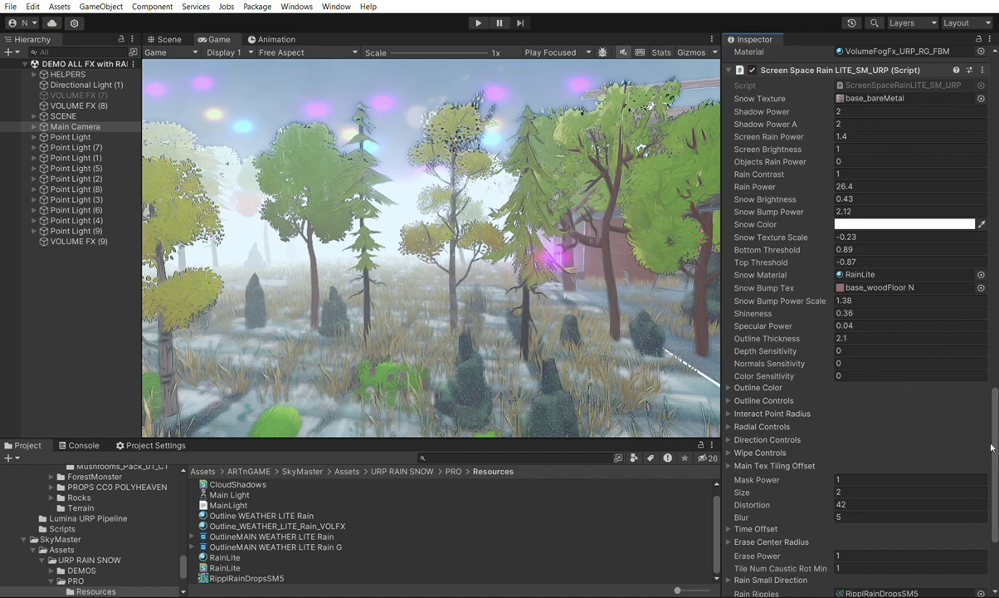
{"action": "scroll", "coordinate": [895, 404], "scroll_direction": "down", "scroll_amount": 5}
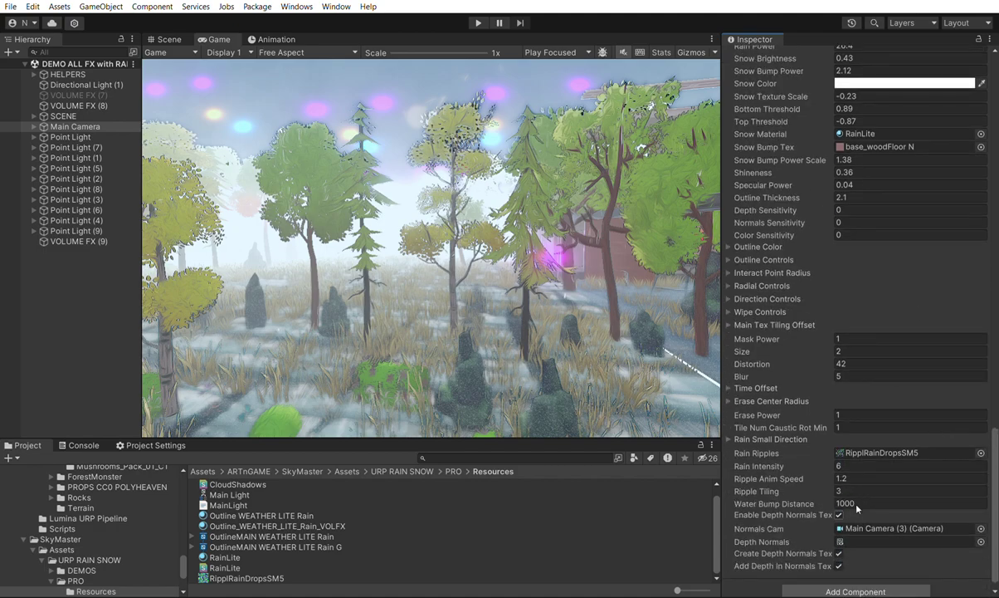
Locate the rain script's Normals Cam in the scene and inspect the Main Camera (3) object.
{"action": "left_click", "coordinate": [871, 527]}
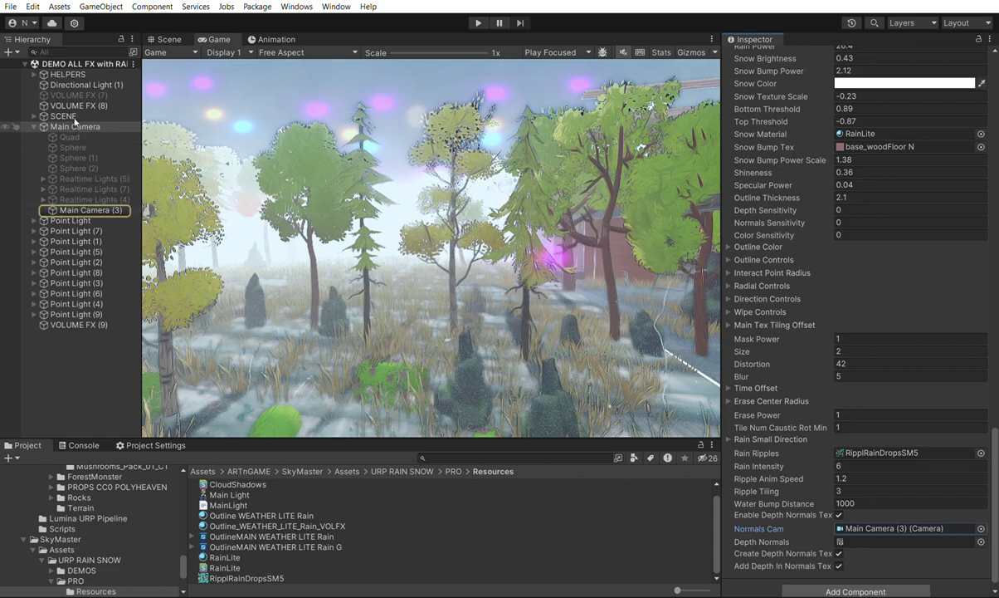
{"action": "left_click", "coordinate": [103, 199]}
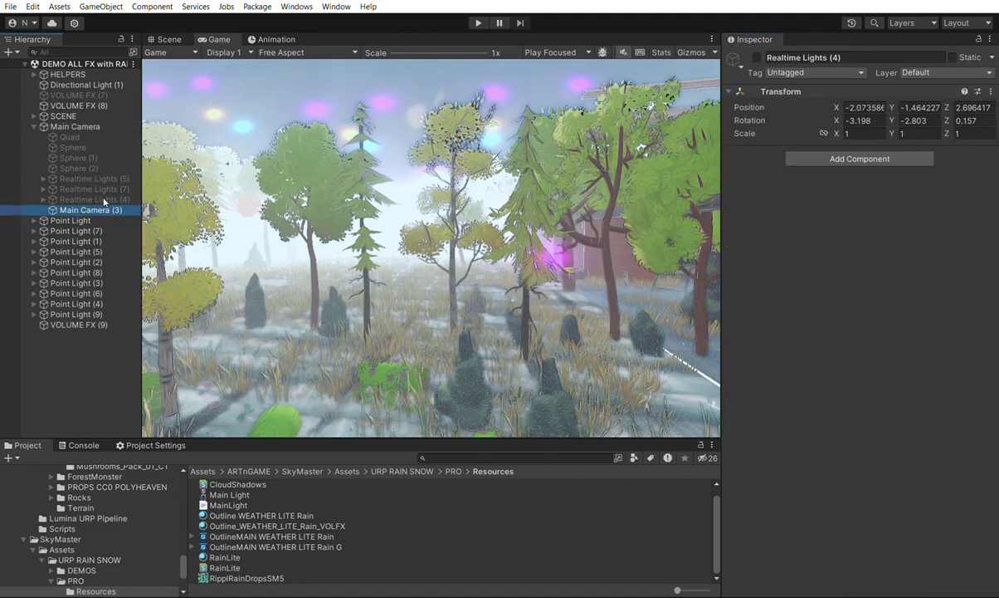
{"action": "left_click", "coordinate": [91, 210]}
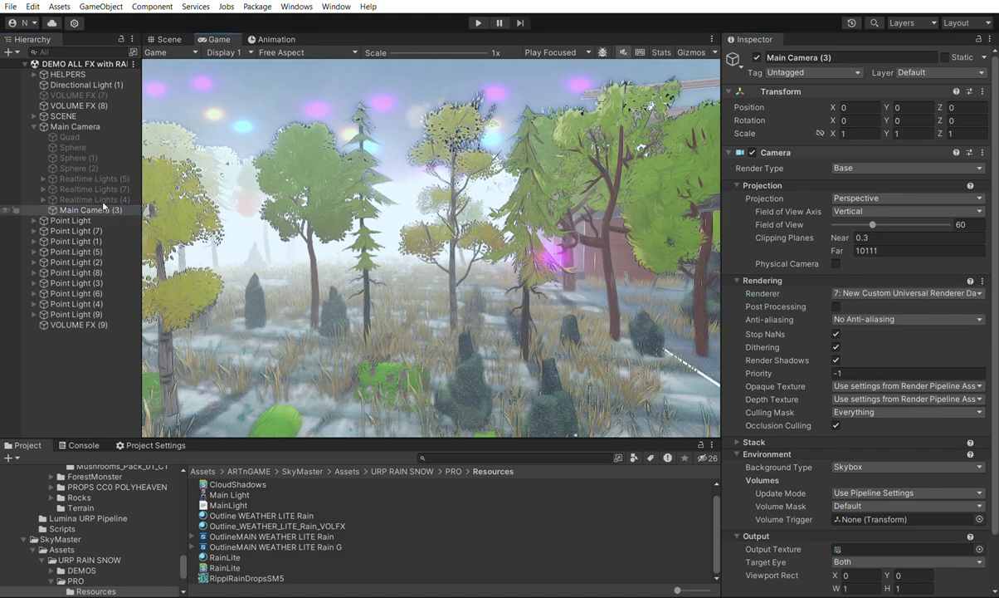
Return to the Main Camera's rain script and open its Depth Normals render texture for inspection.
{"action": "left_click", "coordinate": [75, 126]}
{"action": "scroll", "coordinate": [952, 309], "scroll_direction": "down", "scroll_amount": 2}
{"action": "scroll", "coordinate": [952, 308], "scroll_direction": "down", "scroll_amount": 15}
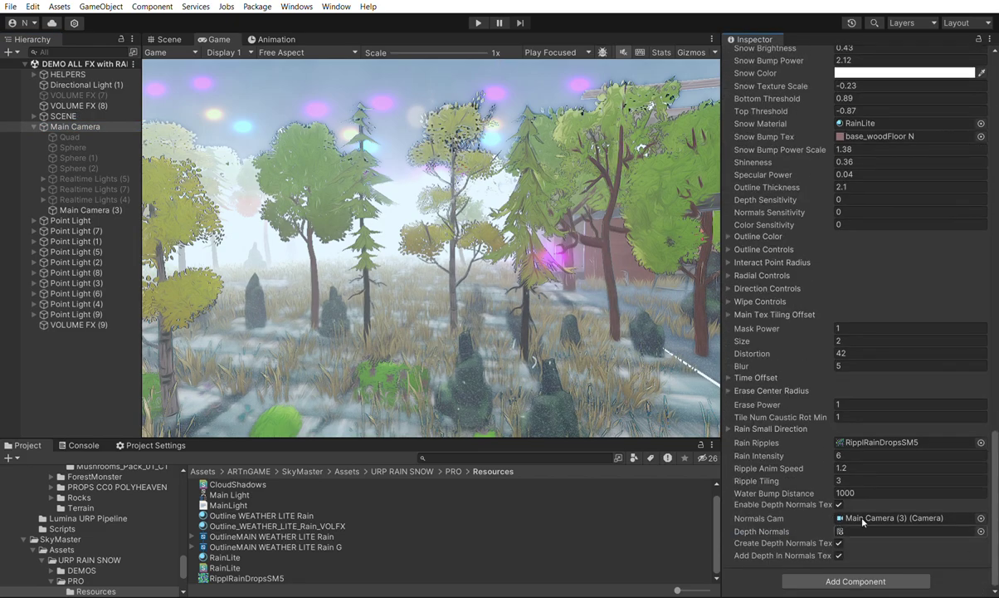
{"action": "double_click", "coordinate": [864, 531]}
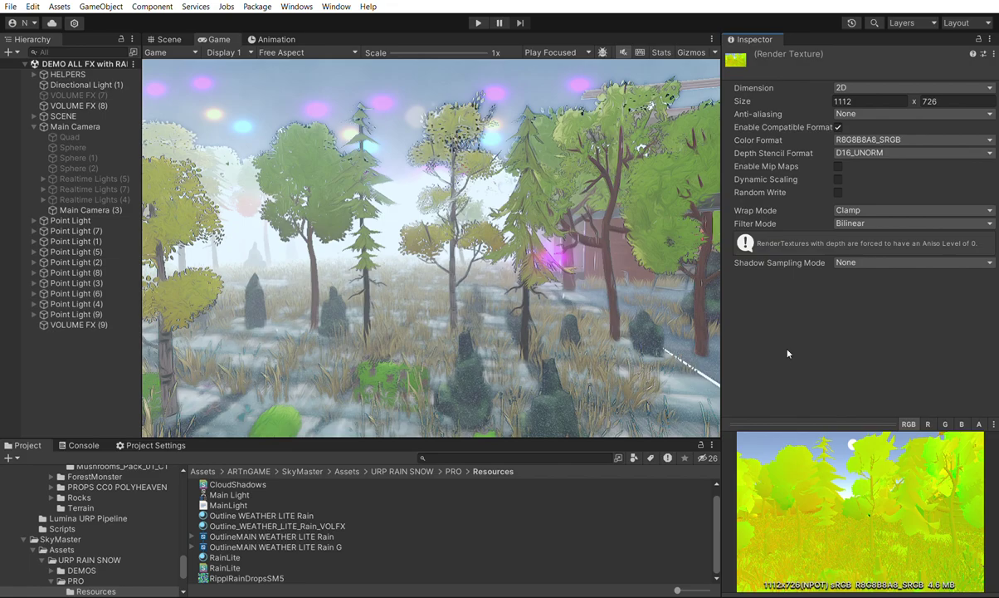
Check Main Camera (3)'s renderer, and open the Urp (VolFx Samples) pipeline asset with the Inspector widened to read its renderer list.
{"action": "left_click", "coordinate": [76, 210]}
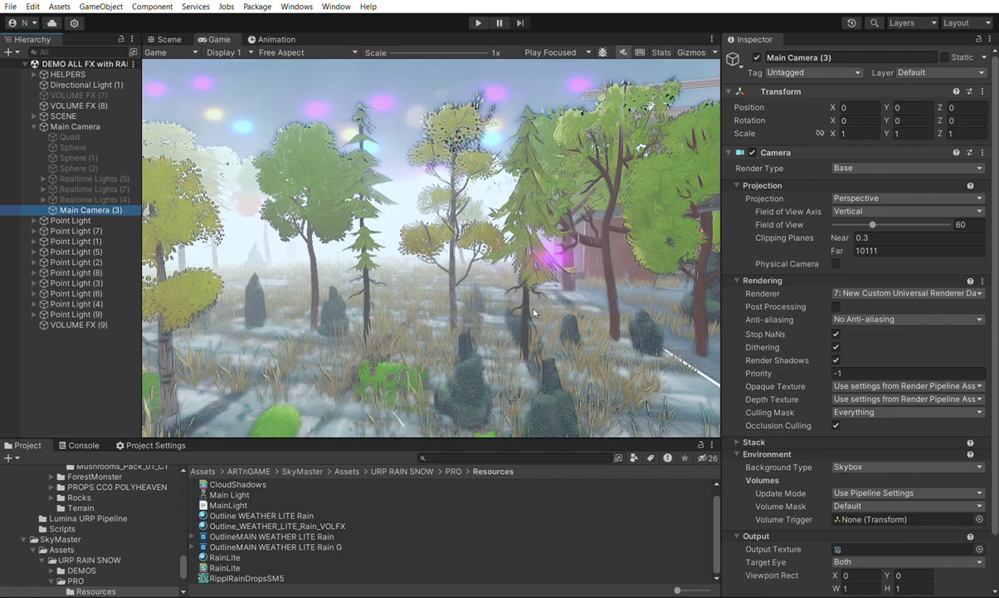
{"action": "left_click", "coordinate": [152, 445]}
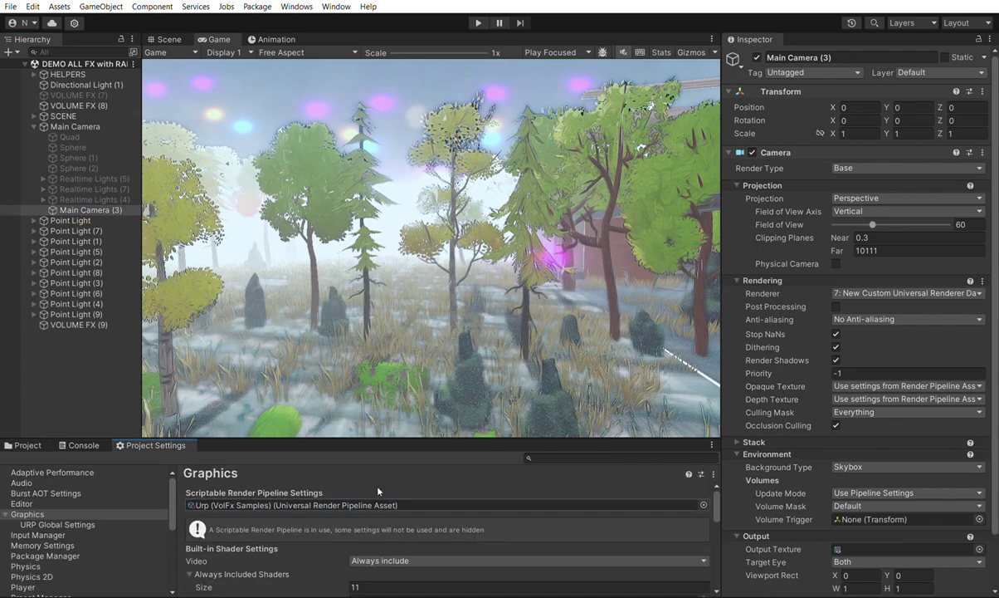
{"action": "double_click", "coordinate": [378, 504]}
{"action": "left_click_drag", "start_coordinate": [722, 201], "coordinate": [383, 201]}
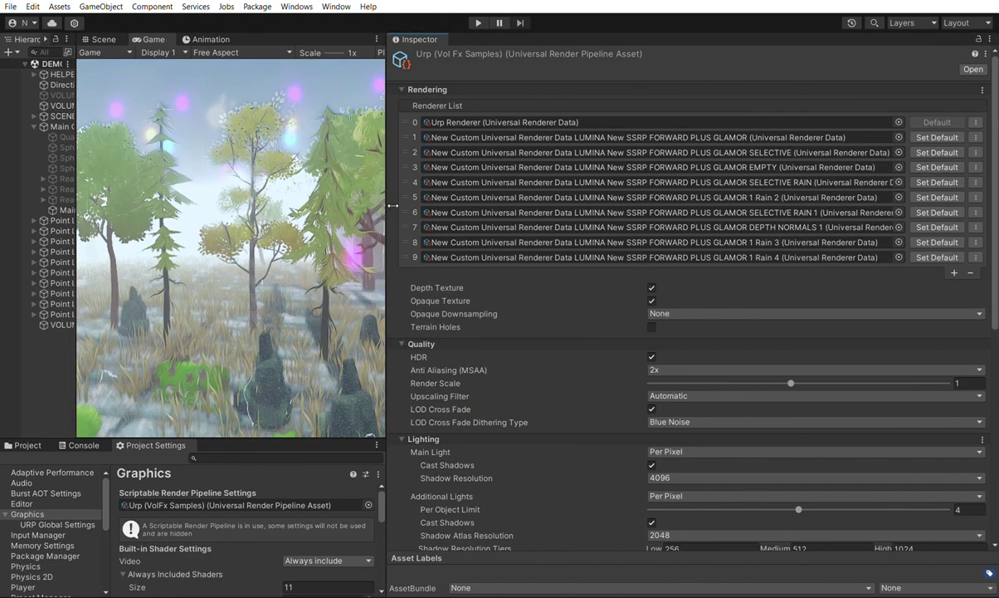
Open renderer 7, GLAMOR DEPTH NORMALS 1, narrow the Inspector again, and examine its Render Objects feature and shader override.
{"action": "double_click", "coordinate": [785, 223]}
{"action": "left_click_drag", "start_coordinate": [394, 170], "coordinate": [719, 170]}
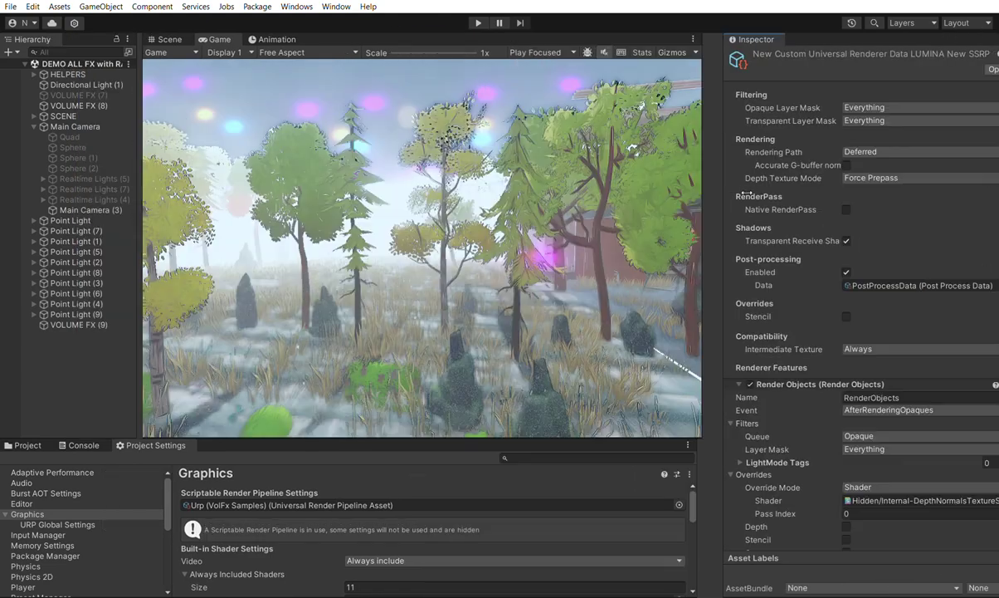
{"action": "scroll", "coordinate": [885, 359], "scroll_direction": "down", "scroll_amount": 2}
{"action": "scroll", "coordinate": [885, 359], "scroll_direction": "down", "scroll_amount": 1}
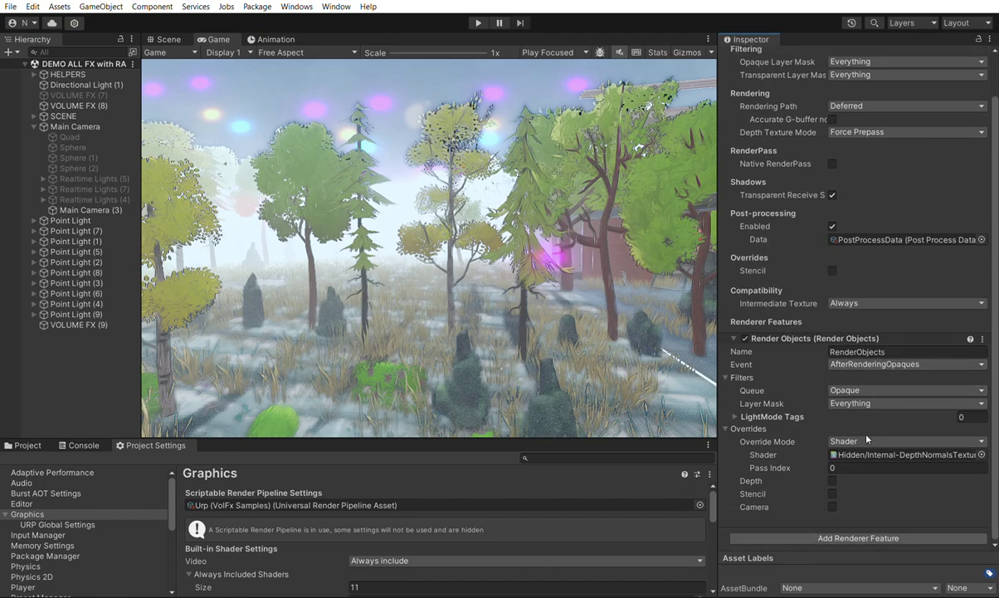
Locate the depth normals override shader in the project files, and read through the Main Camera's Screen Space Rain LITE_SM_URP settings.
{"action": "left_click", "coordinate": [905, 454]}
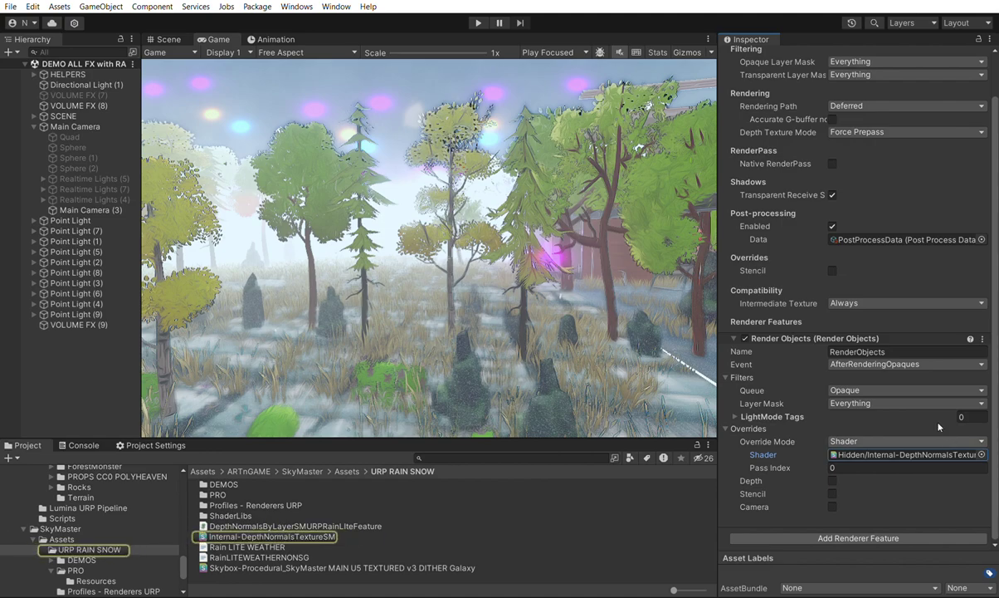
{"action": "left_click", "coordinate": [80, 126]}
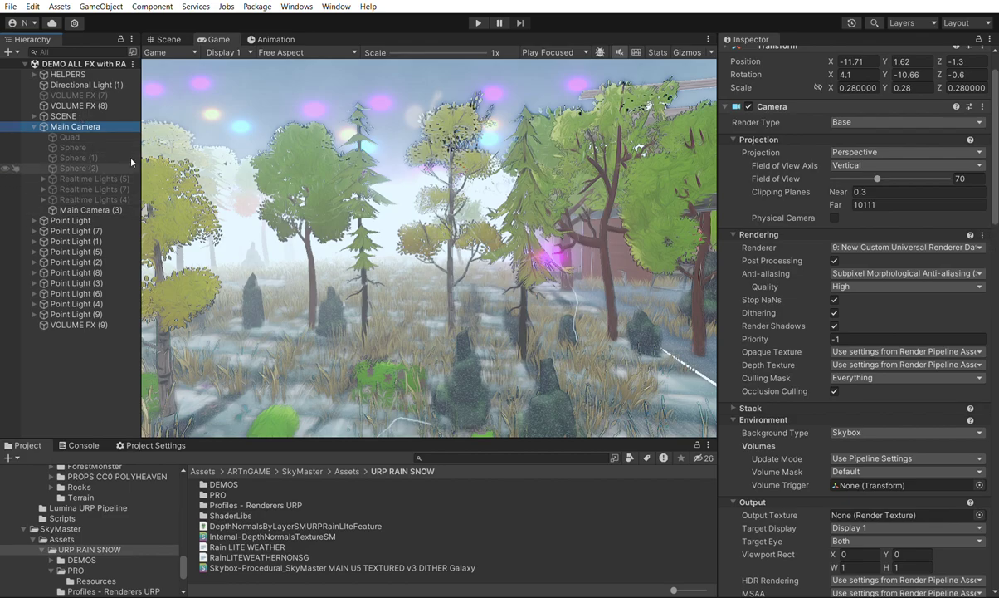
{"action": "scroll", "coordinate": [855, 324], "scroll_direction": "down", "scroll_amount": 10}
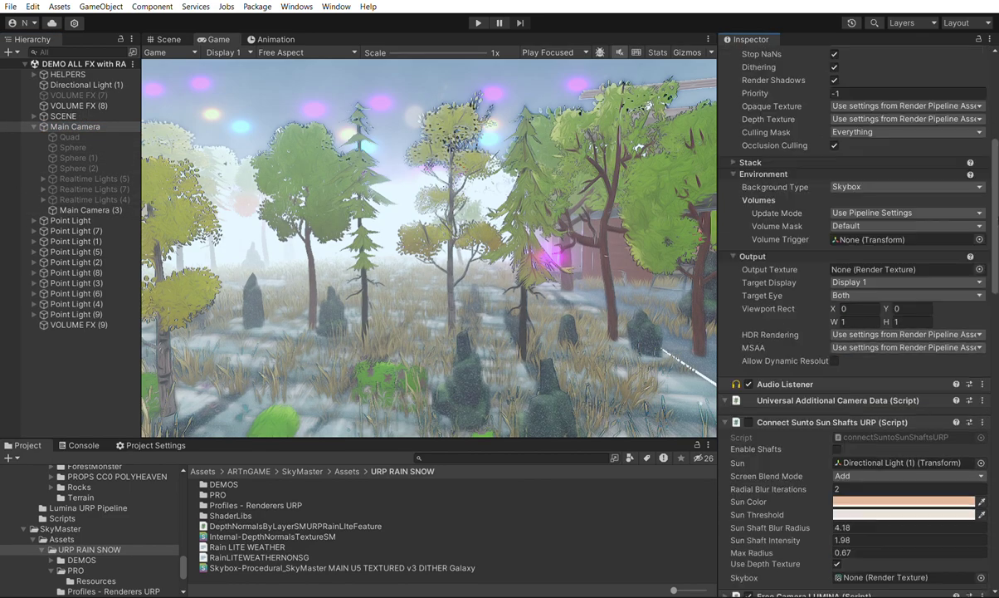
{"action": "scroll", "coordinate": [945, 257], "scroll_direction": "down", "scroll_amount": 12}
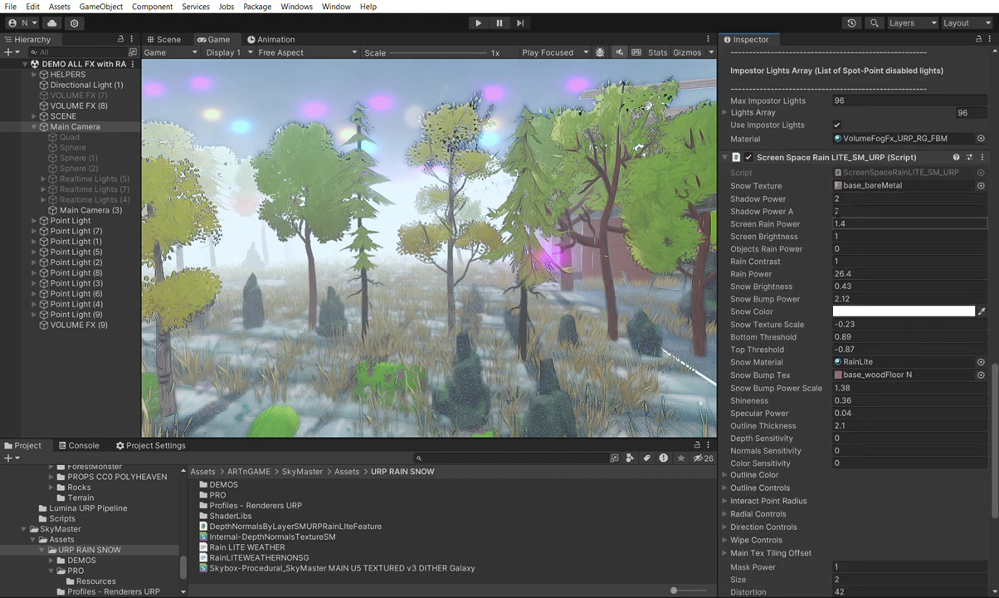
{"action": "scroll", "coordinate": [883, 471], "scroll_direction": "down", "scroll_amount": 8}
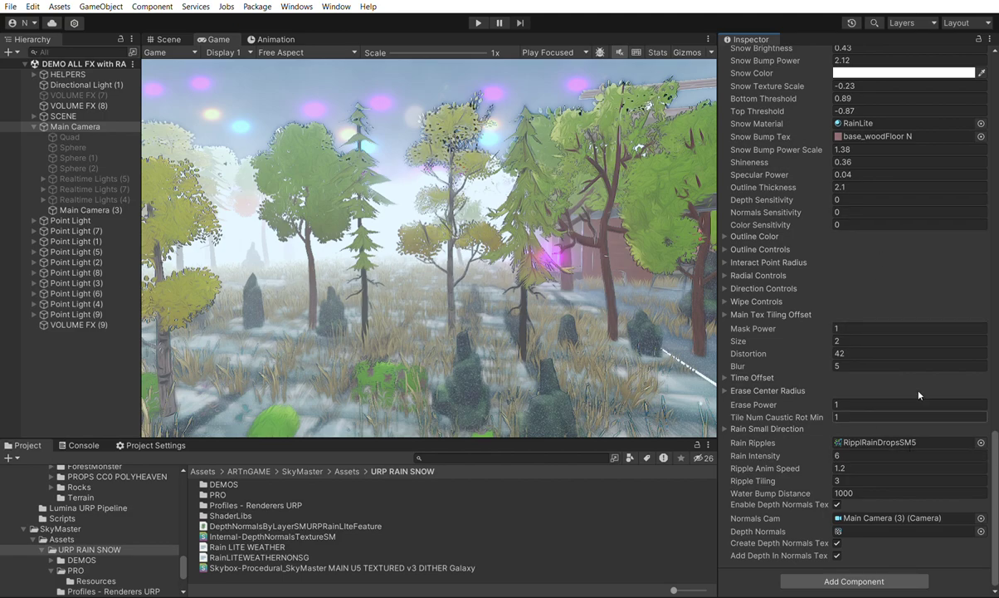
Try a Screen Rain Power of 5.05 on the Main Camera's rain script, and undo the change.
{"action": "scroll", "coordinate": [828, 271], "scroll_direction": "up", "scroll_amount": 8}
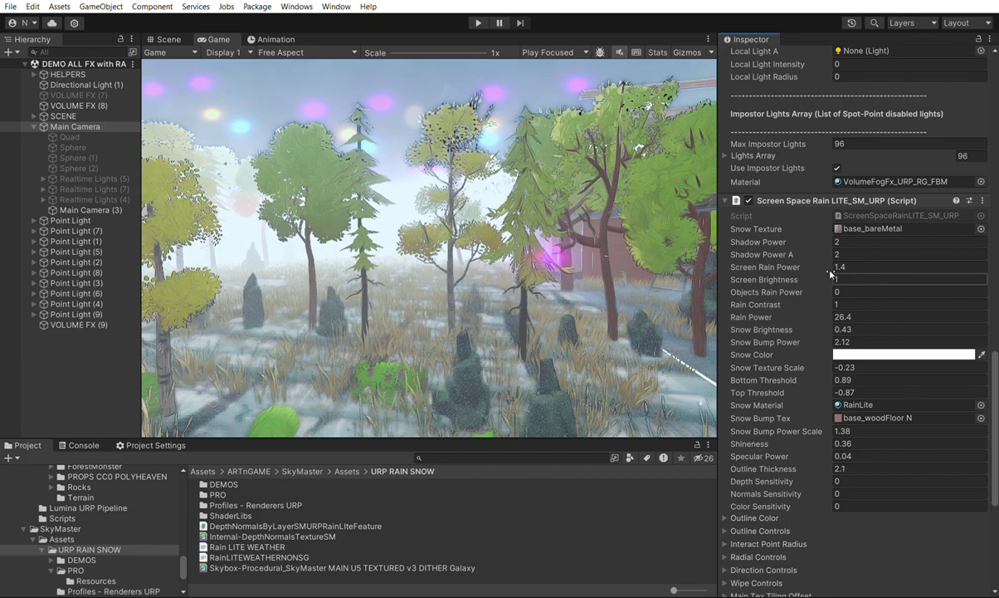
{"action": "left_click_drag", "start_coordinate": [836, 260], "coordinate": [888, 256]}
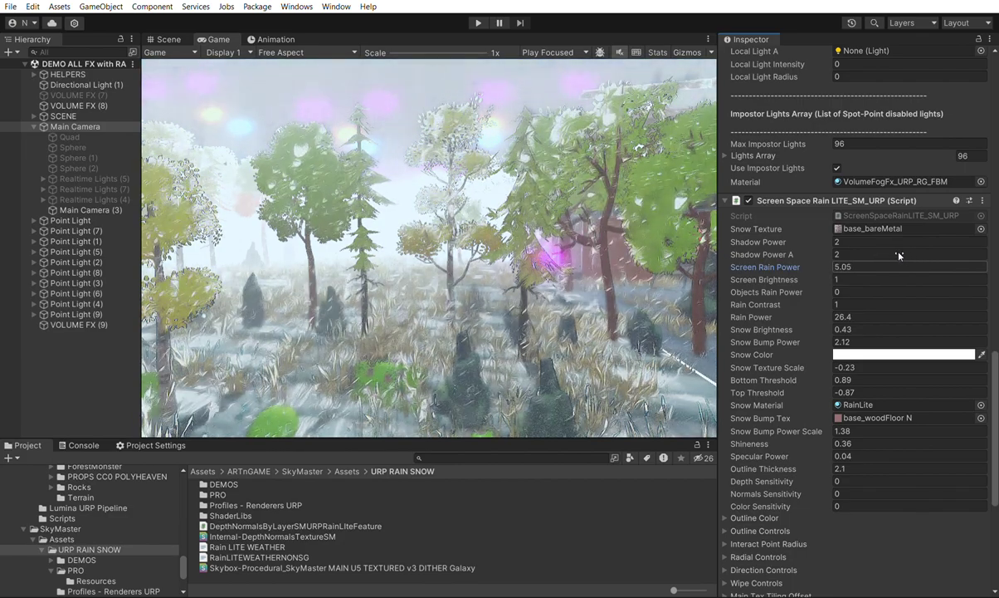
{"action": "key", "text": "ctrl+z"}
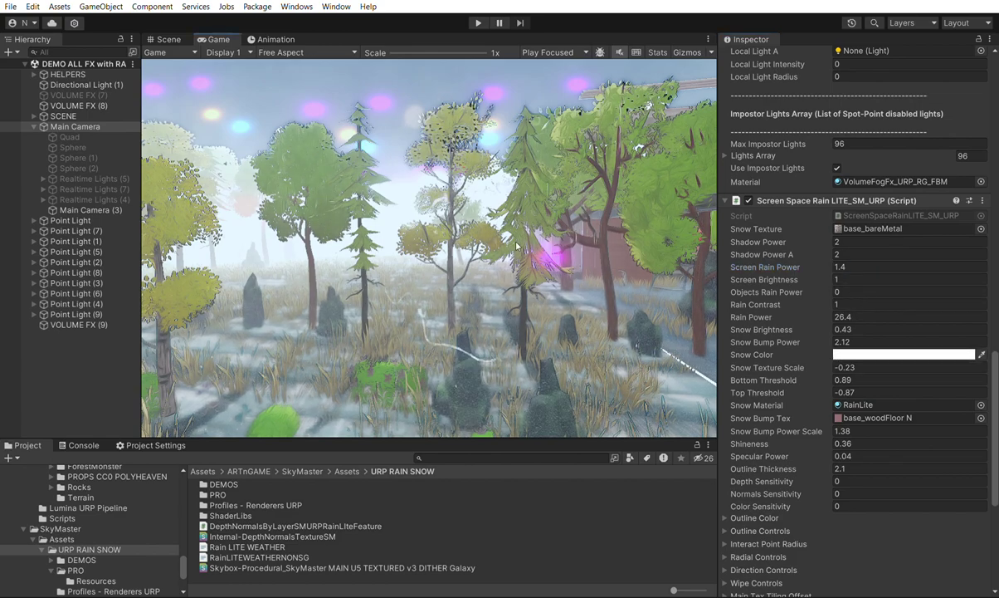
Enter Play mode and set the rain script's Rain Intensity to 61, Ripple Anim Speed to 2 and Ripple Tiling to 4.
{"action": "left_click", "coordinate": [479, 22]}
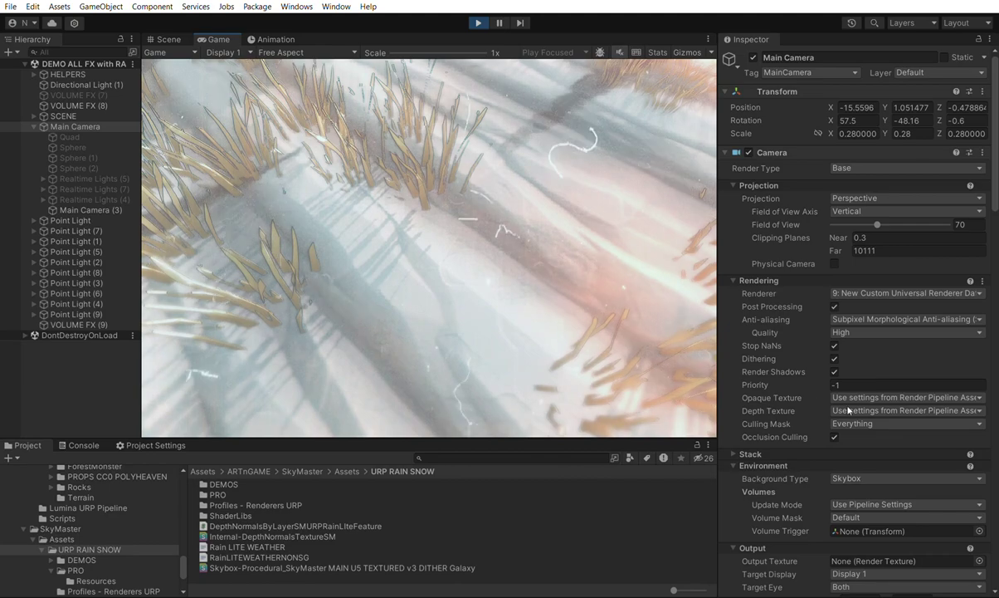
{"action": "scroll", "coordinate": [866, 401], "scroll_direction": "down", "scroll_amount": 15}
{"action": "scroll", "coordinate": [866, 401], "scroll_direction": "down", "scroll_amount": 5}
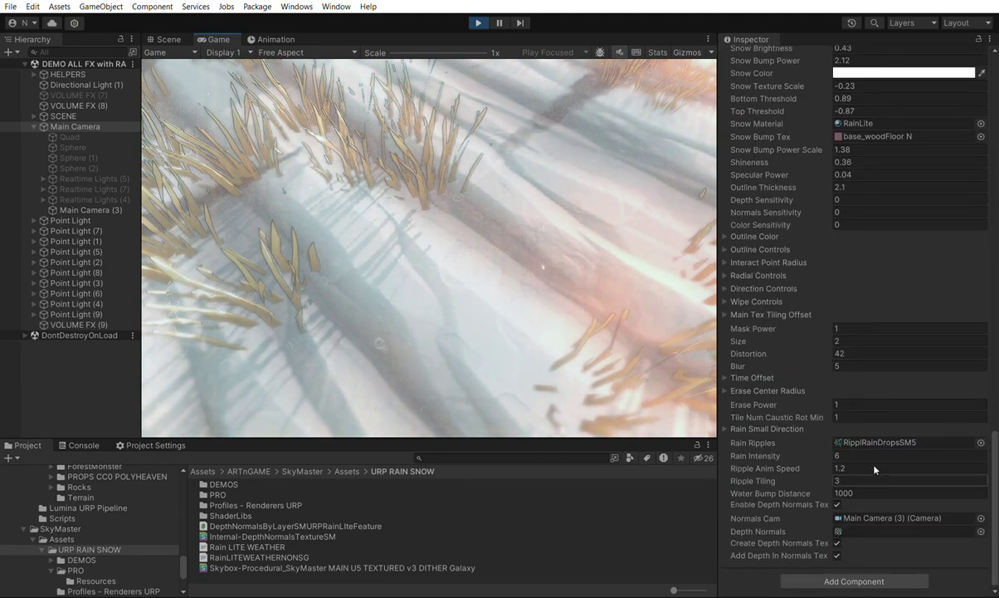
{"action": "left_click", "coordinate": [851, 452]}
{"action": "type", "text": "61"}
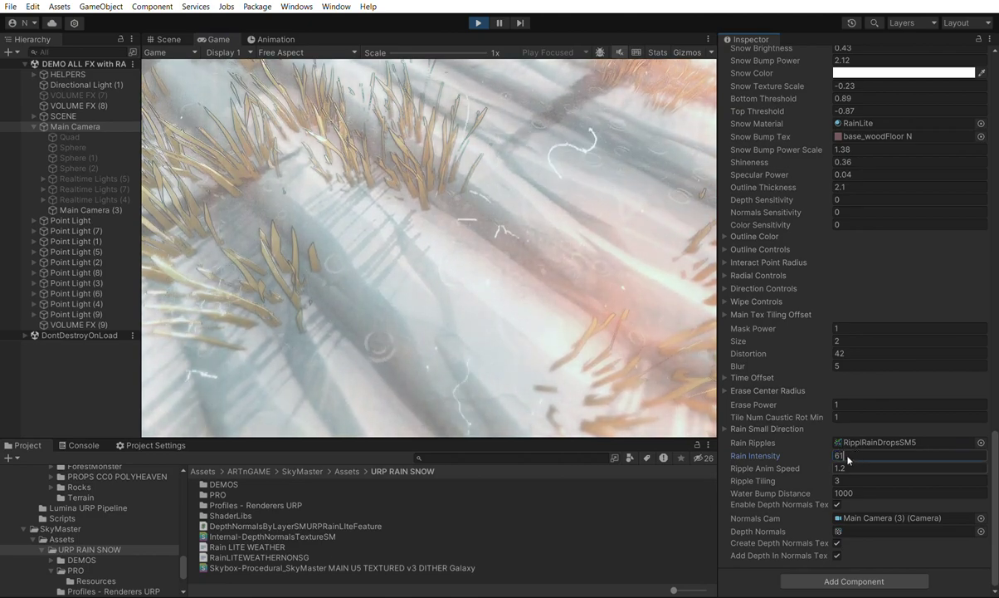
{"action": "key", "text": "Tab"}
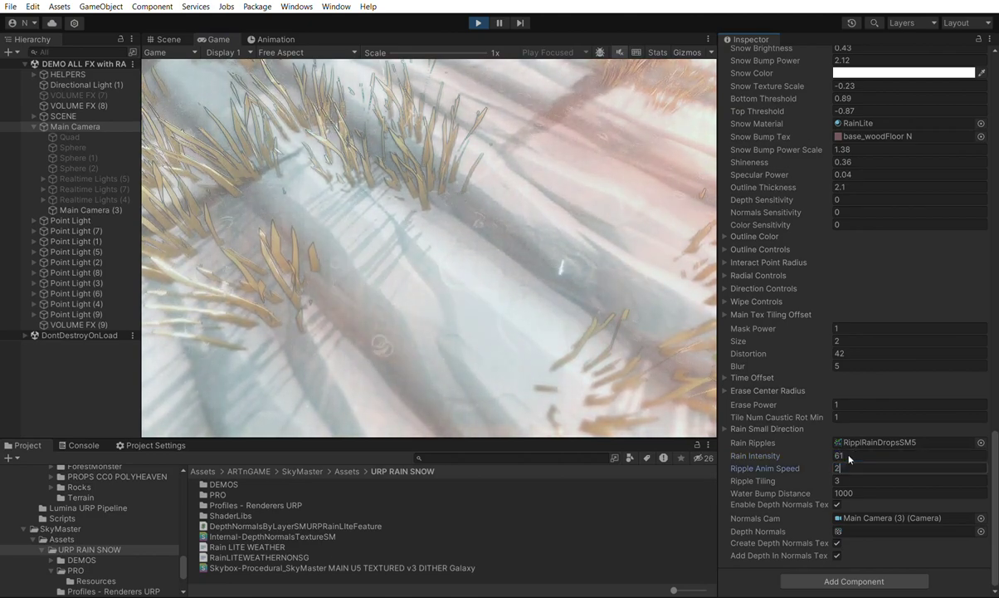
{"action": "key", "text": "Tab"}
{"action": "type", "text": "1"}
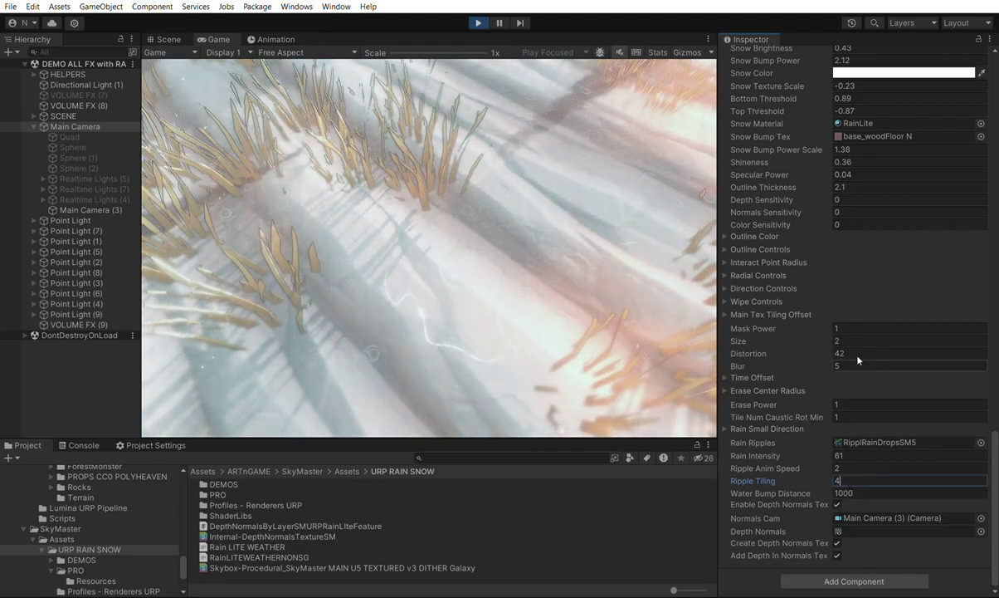
Raise the rain script's Objects Rain Power to 18.45 and view the rain on the scene objects.
{"action": "scroll", "coordinate": [806, 334], "scroll_direction": "up", "scroll_amount": 6}
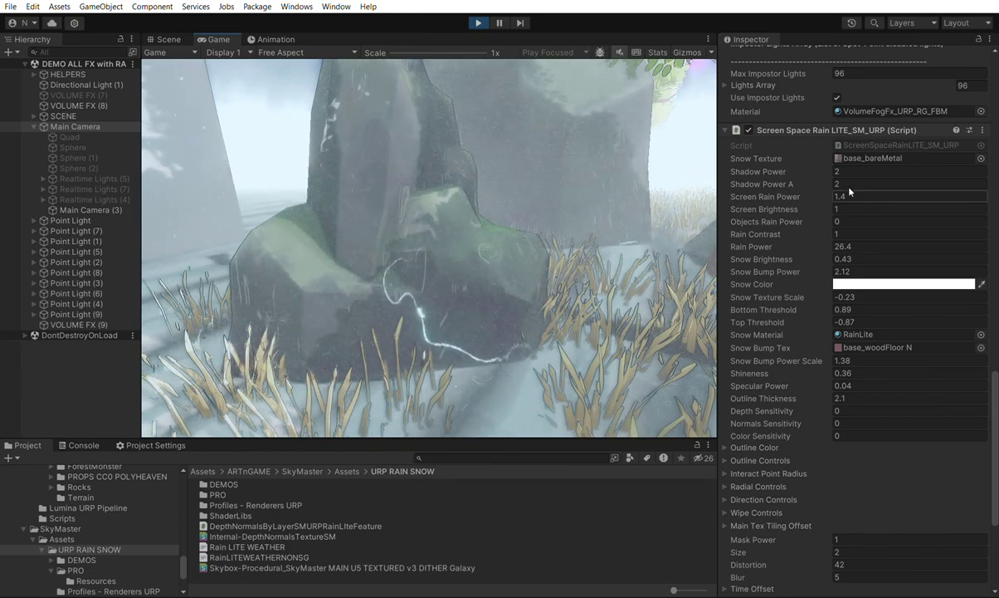
{"action": "left_click", "coordinate": [852, 221]}
{"action": "type", "text": "0.96"}
{"action": "key", "text": "BackSpace"}
{"action": "key", "text": "BackSpace"}
{"action": "key", "text": "BackSpace"}
{"action": "key", "text": "BackSpace"}
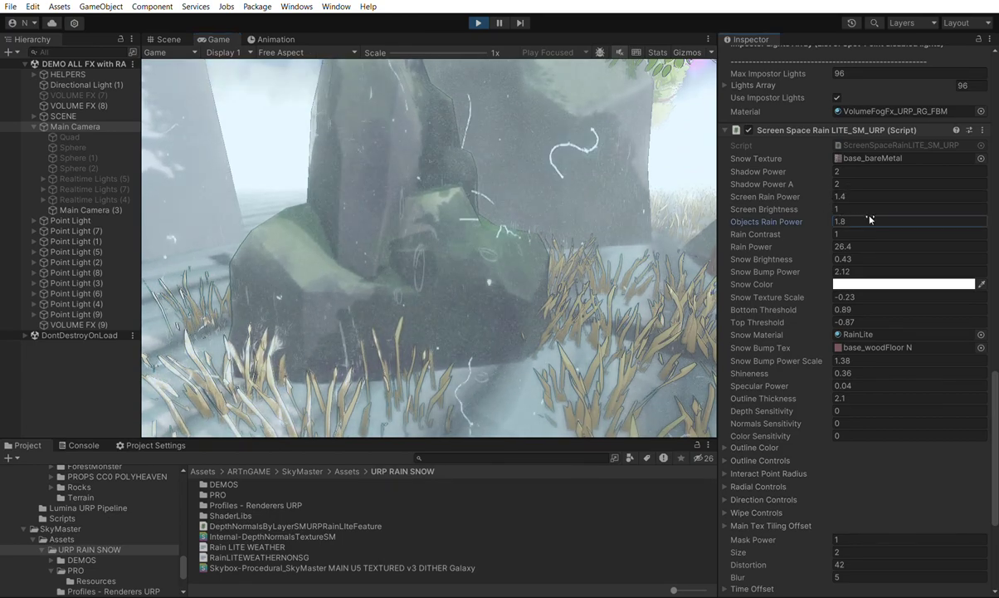
{"action": "type", "text": "9.2"}
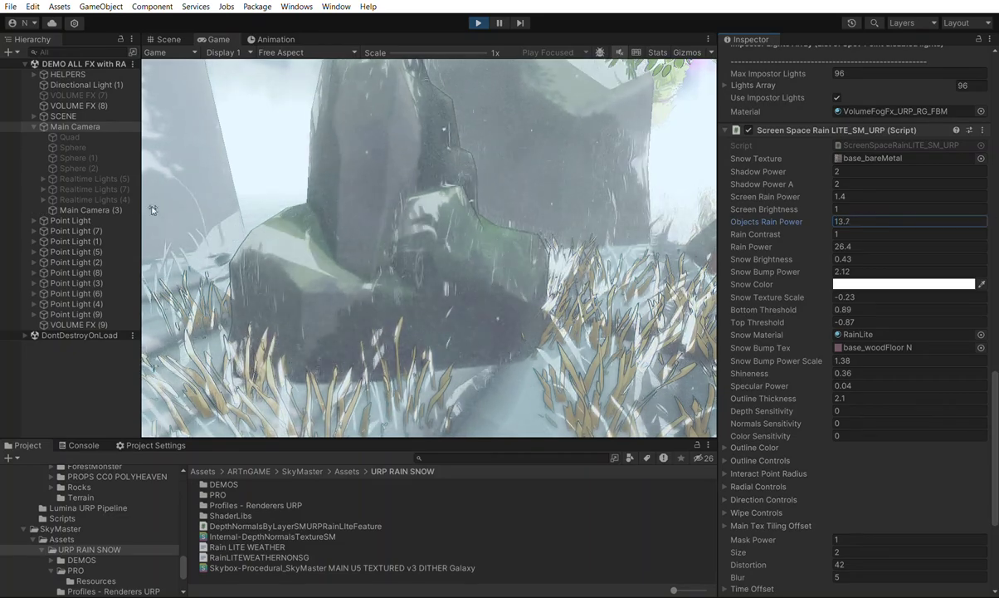
{"action": "key", "text": "BackSpace"}
{"action": "key", "text": "BackSpace"}
{"action": "key", "text": "BackSpace"}
{"action": "type", "text": "18.45"}
{"action": "left_click", "coordinate": [332, 210]}
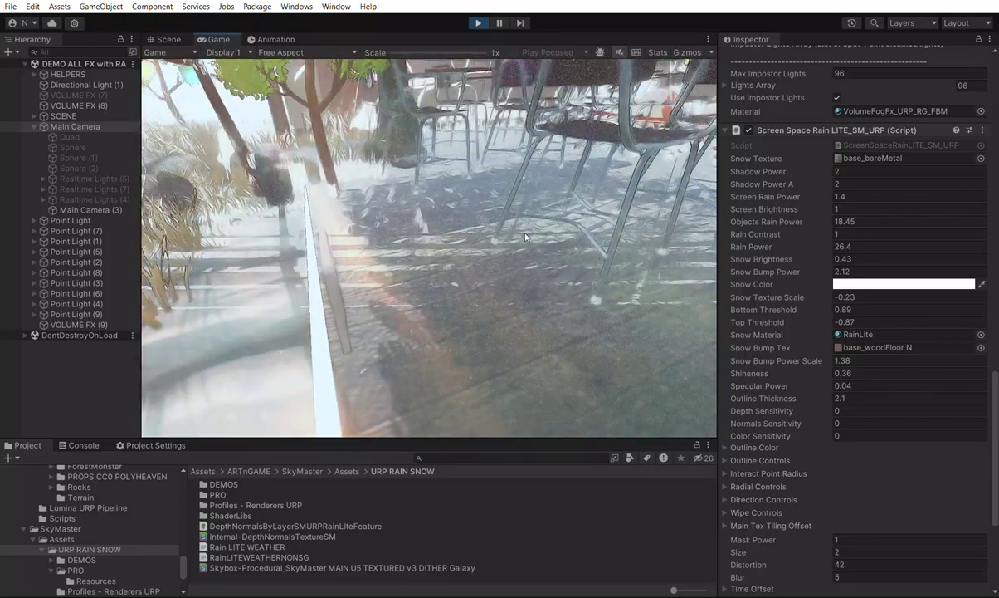
Try an Objects Rain Power of 23.91 on the rain script, and reset it to 0.
{"action": "left_click_drag", "start_coordinate": [768, 221], "coordinate": [886, 213]}
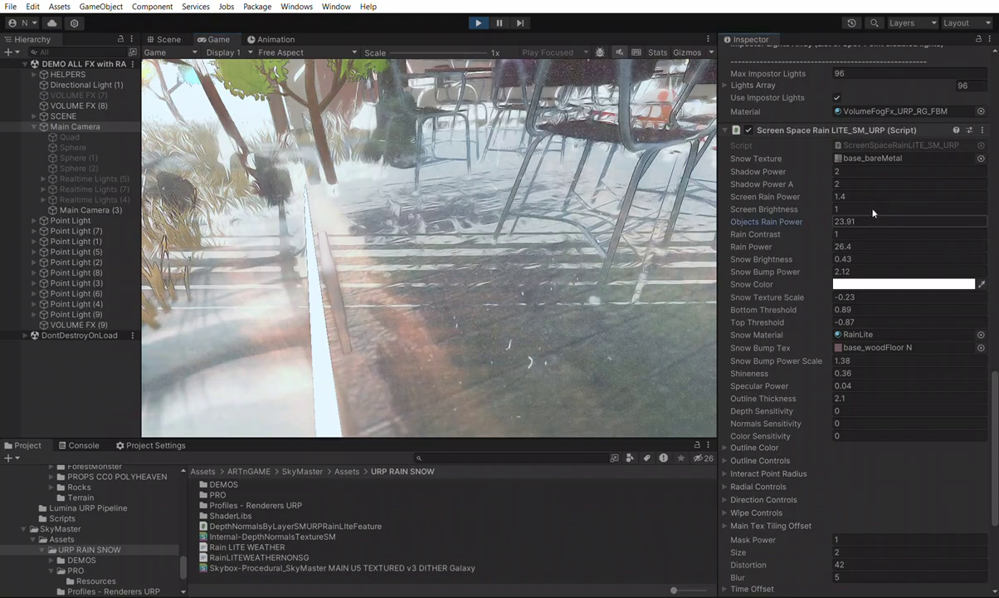
{"action": "left_click", "coordinate": [845, 222]}
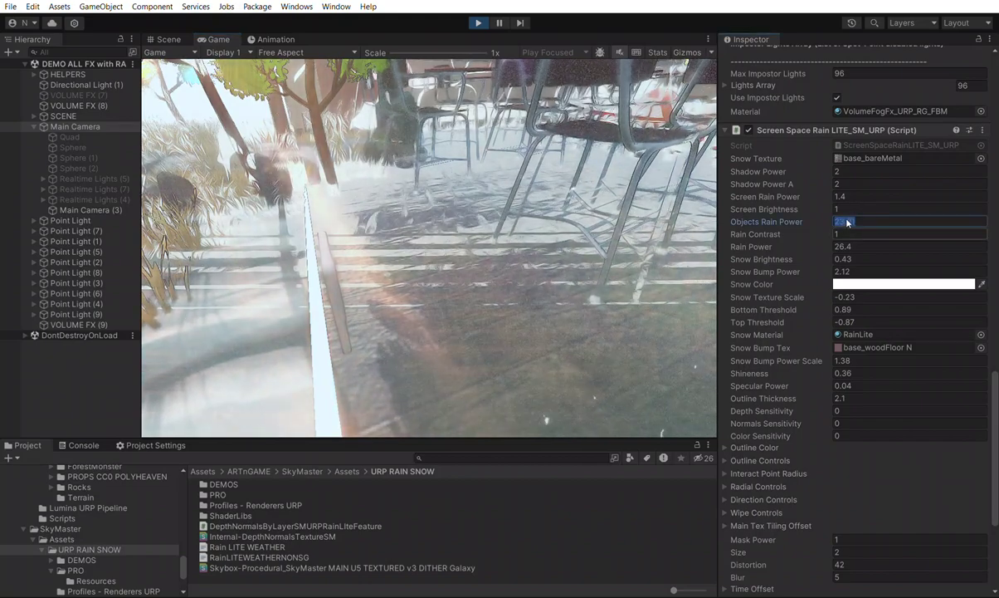
{"action": "type", "text": "0"}
{"action": "left_click", "coordinate": [540, 217]}
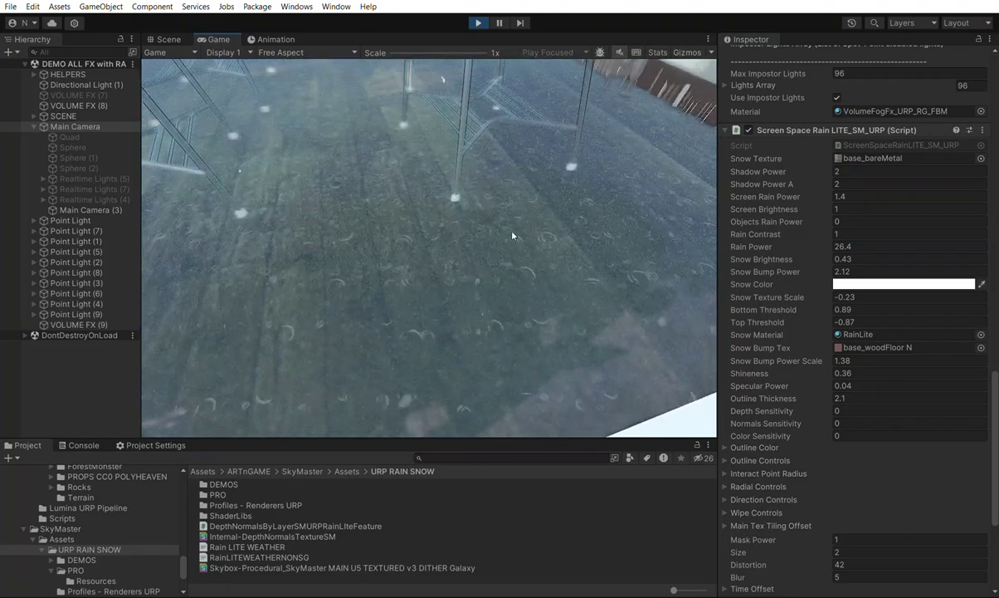
Find the rain script's Snow Material, RainLite, and locate it in the project files.
{"action": "scroll", "coordinate": [875, 266], "scroll_direction": "up", "scroll_amount": 2}
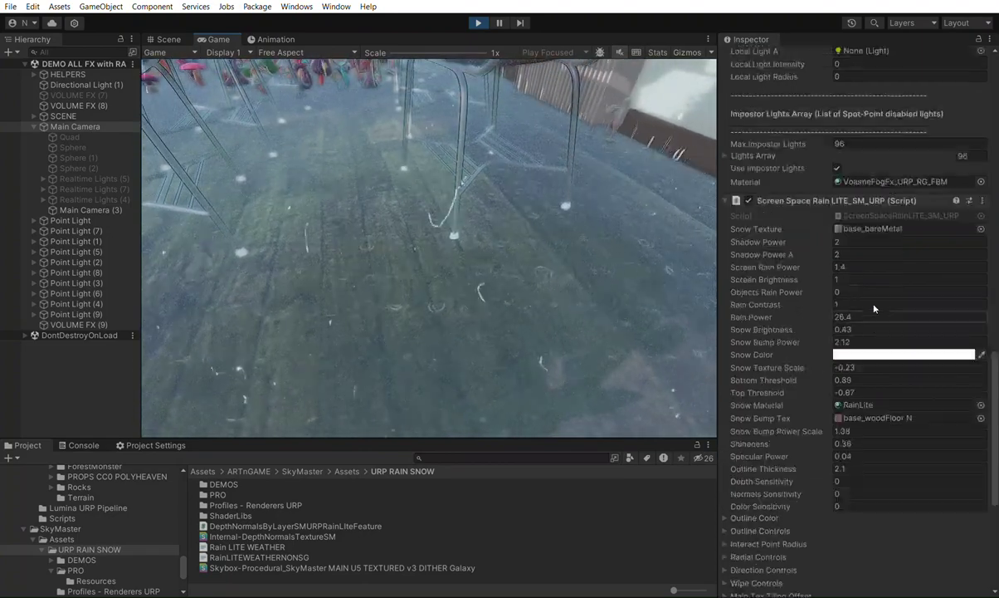
{"action": "scroll", "coordinate": [897, 405], "scroll_direction": "down", "scroll_amount": 3}
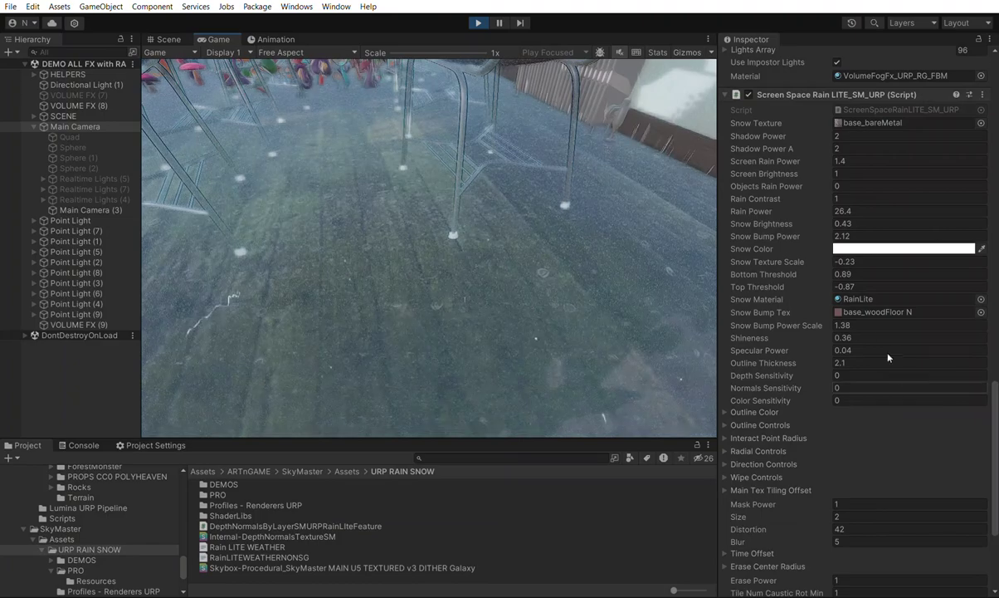
{"action": "left_click", "coordinate": [875, 297]}
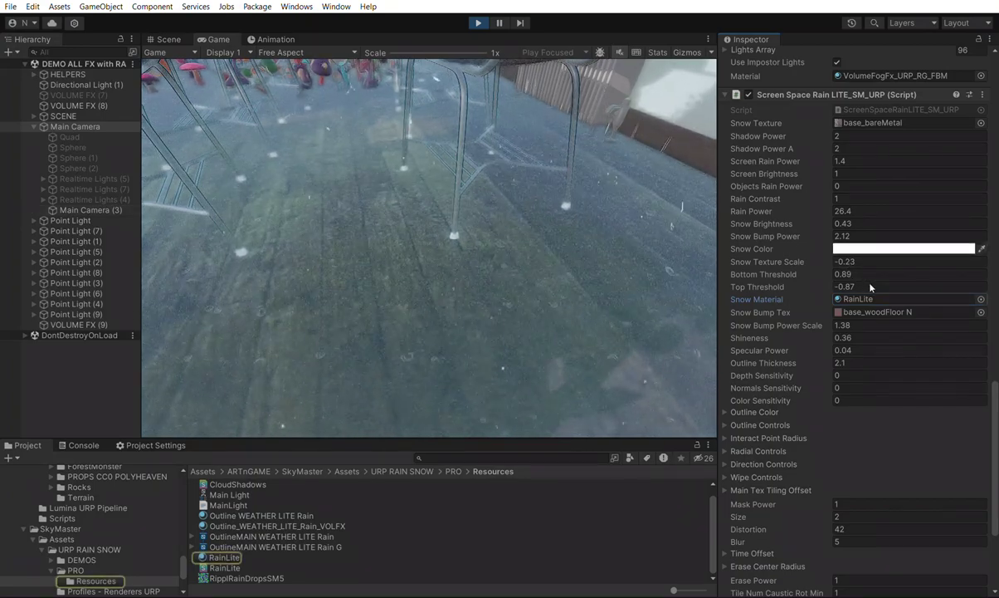
Inspect the Rain Lite Vol override of VOLUME FX (9), switching it off and on again to compare the rain effect.
{"action": "left_click", "coordinate": [78, 325]}
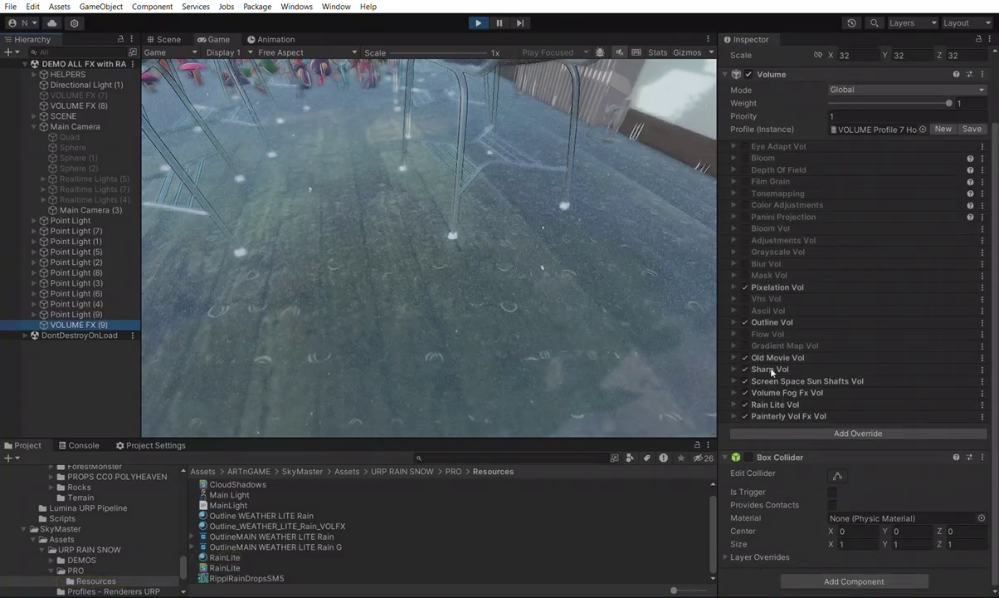
{"action": "left_click", "coordinate": [810, 404]}
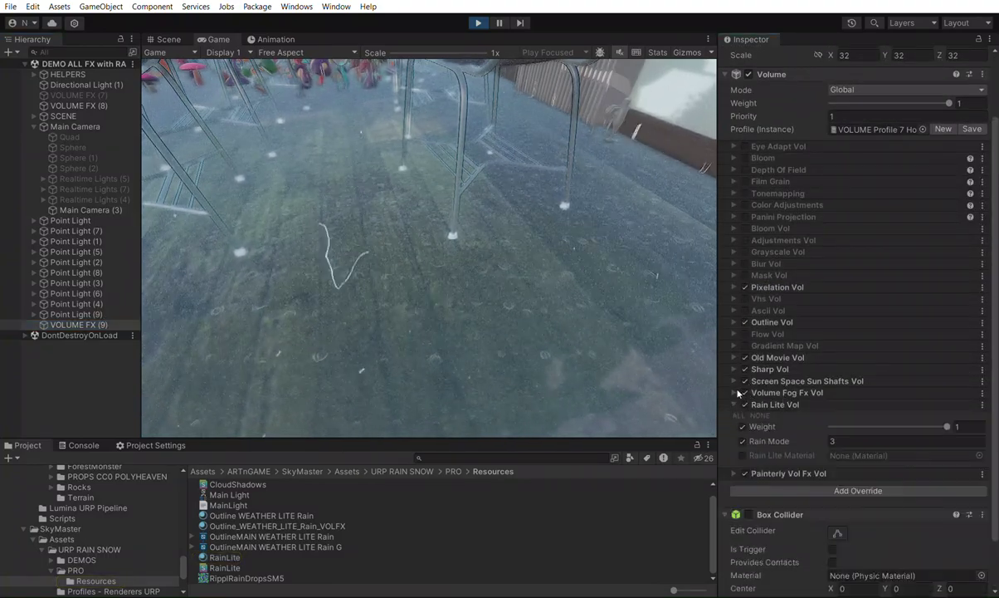
{"action": "scroll", "coordinate": [811, 369], "scroll_direction": "down", "scroll_amount": 1}
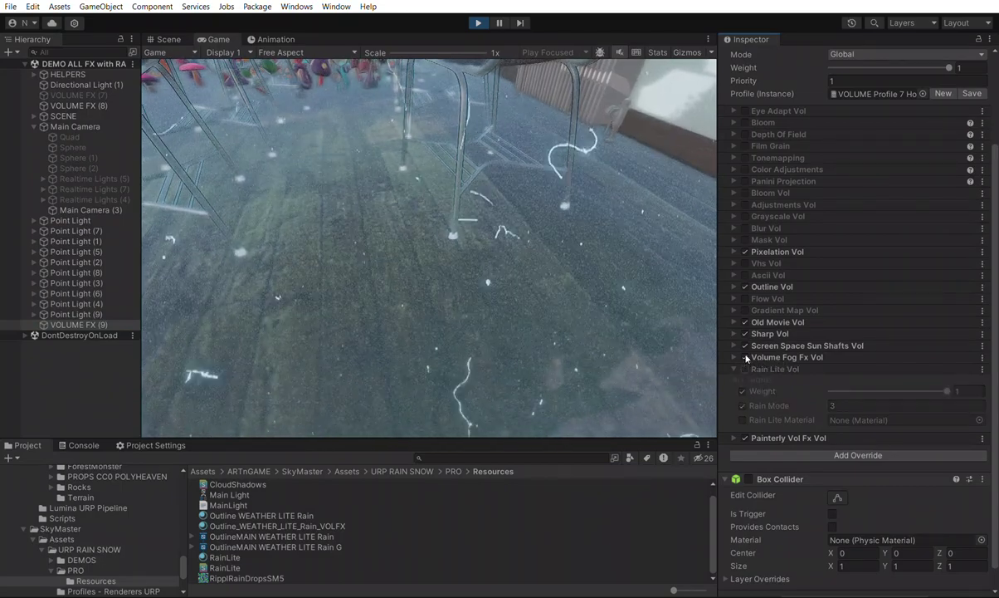
{"action": "left_click", "coordinate": [744, 369]}
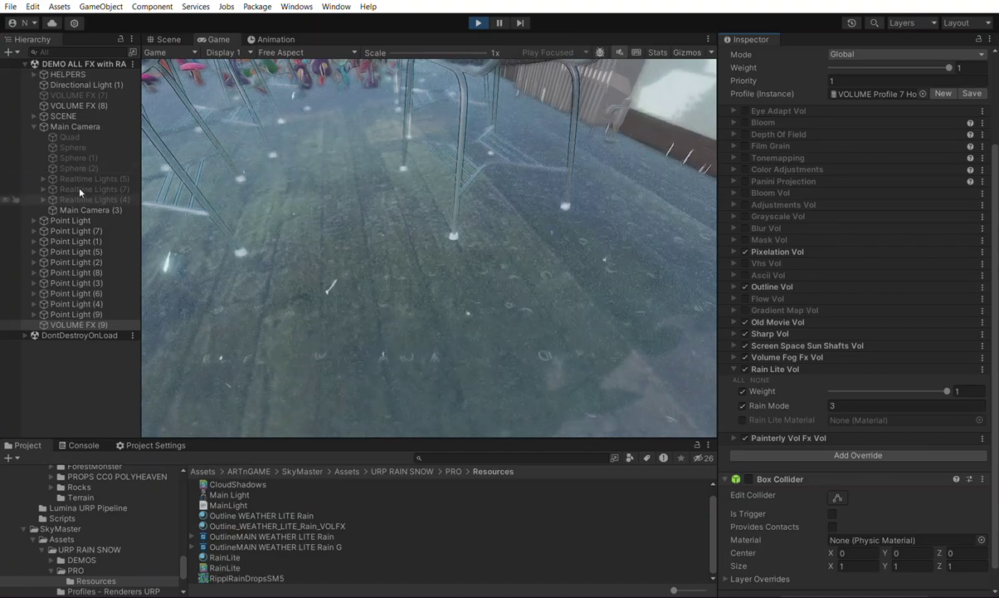
Inspect Main Camera (3), and return to the rain script settings on the Main Camera.
{"action": "left_click", "coordinate": [86, 209]}
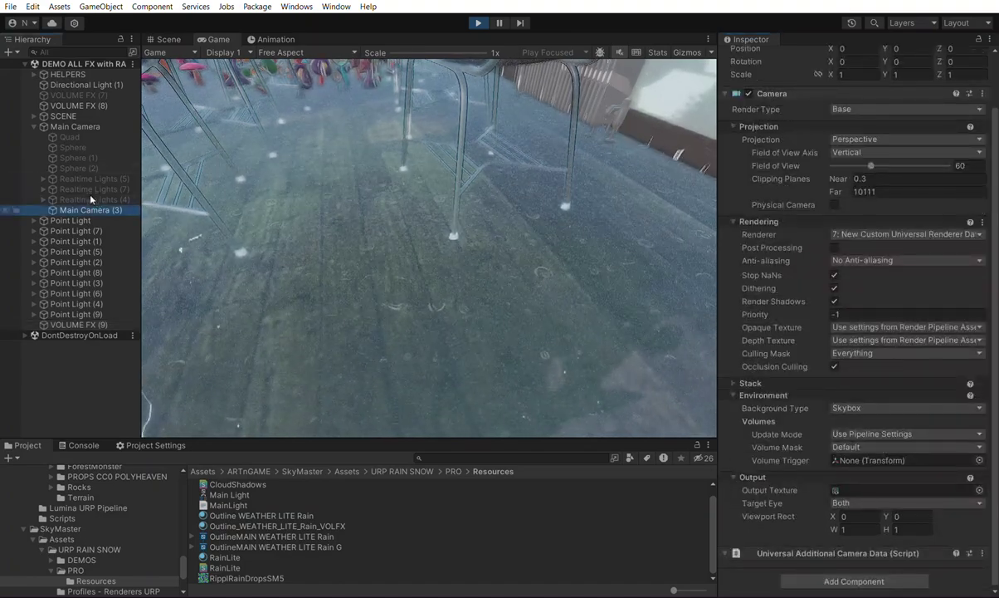
{"action": "left_click", "coordinate": [89, 128]}
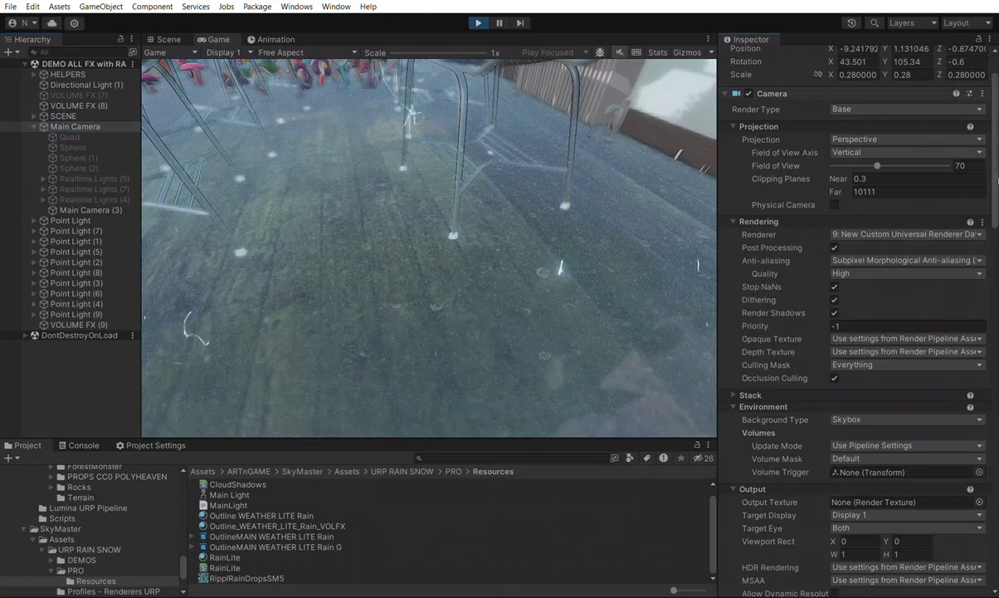
{"action": "scroll", "coordinate": [819, 159], "scroll_direction": "down", "scroll_amount": 20}
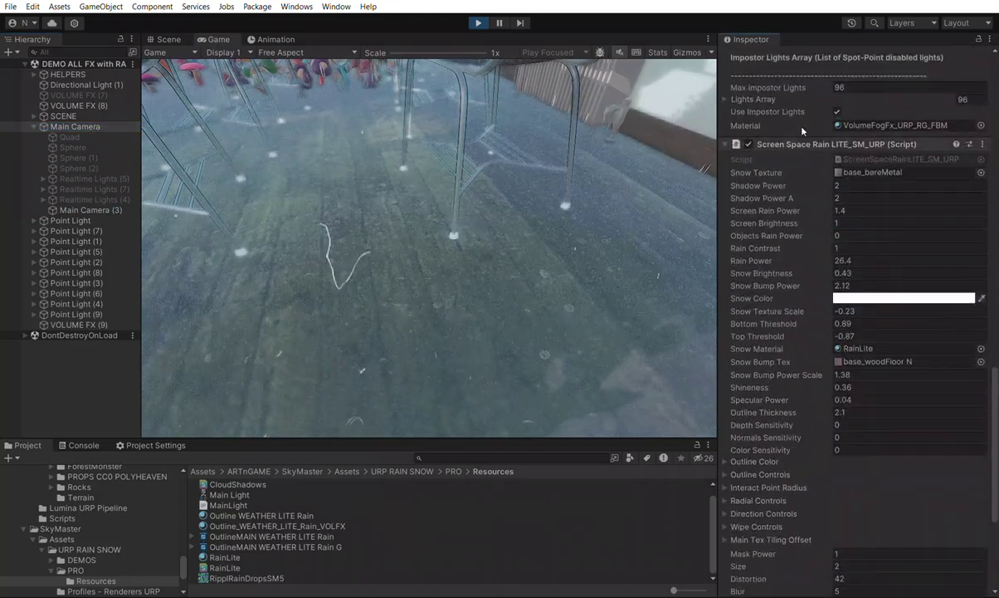
{"action": "scroll", "coordinate": [847, 224], "scroll_direction": "down", "scroll_amount": 1}
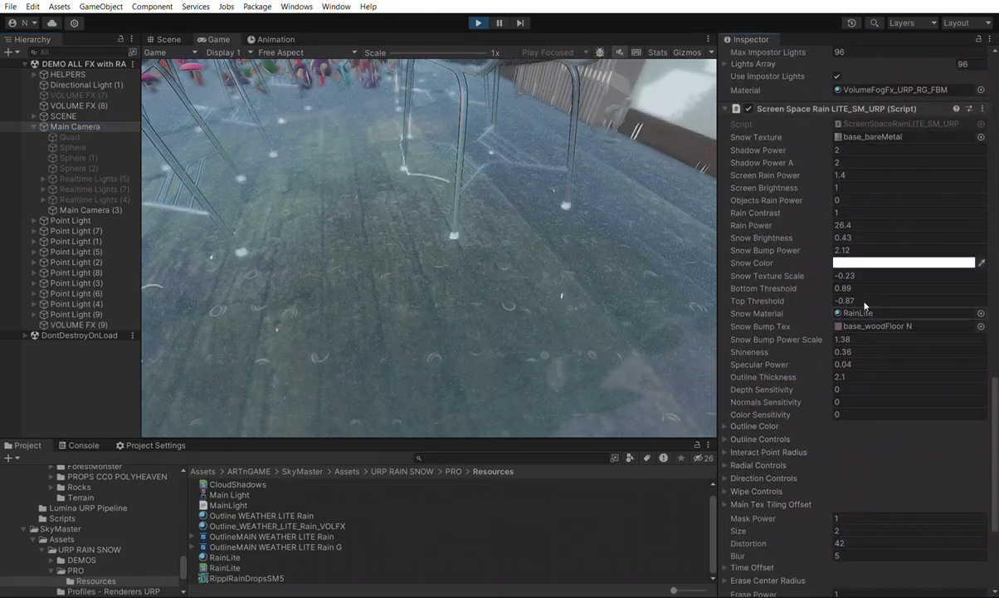
Examine the Main Camera's sun shafts and fog connector scripts, and locate the connectSuntoFogVOL_FX script in the project files.
{"action": "scroll", "coordinate": [873, 303], "scroll_direction": "up", "scroll_amount": 7}
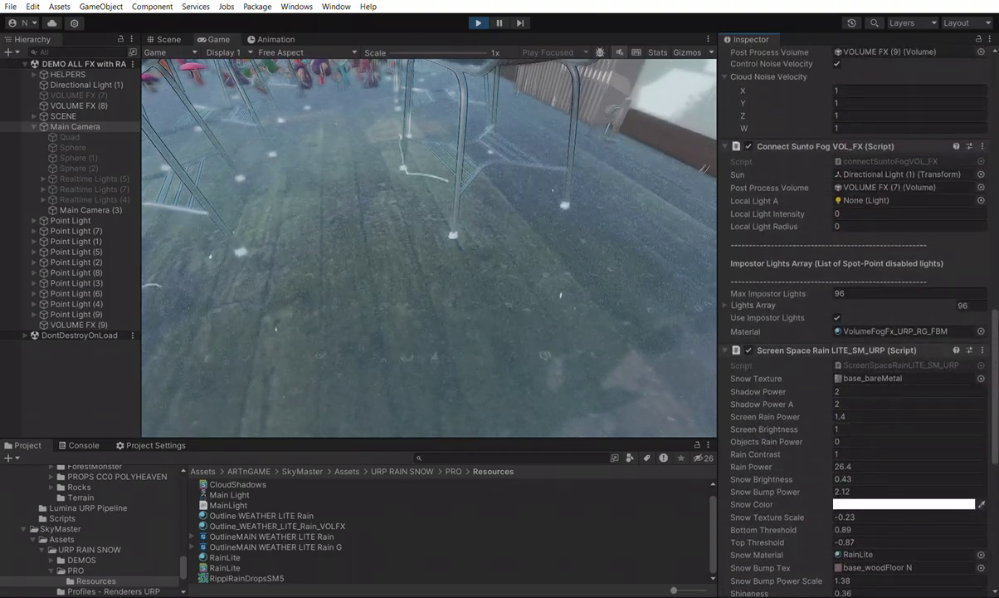
{"action": "scroll", "coordinate": [863, 407], "scroll_direction": "up", "scroll_amount": 3}
{"action": "scroll", "coordinate": [859, 316], "scroll_direction": "up", "scroll_amount": 5}
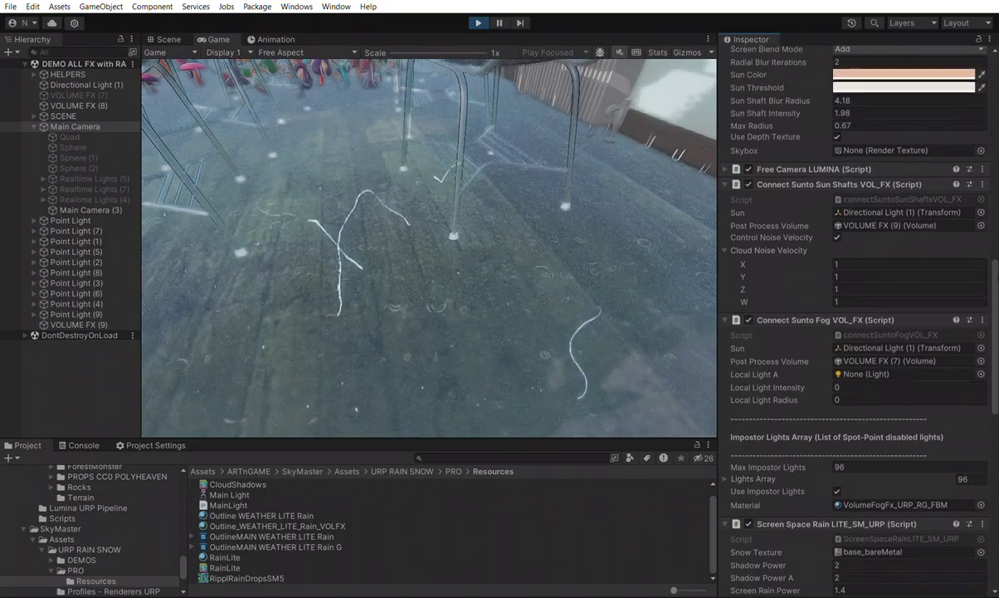
{"action": "scroll", "coordinate": [859, 316], "scroll_direction": "down", "scroll_amount": 4}
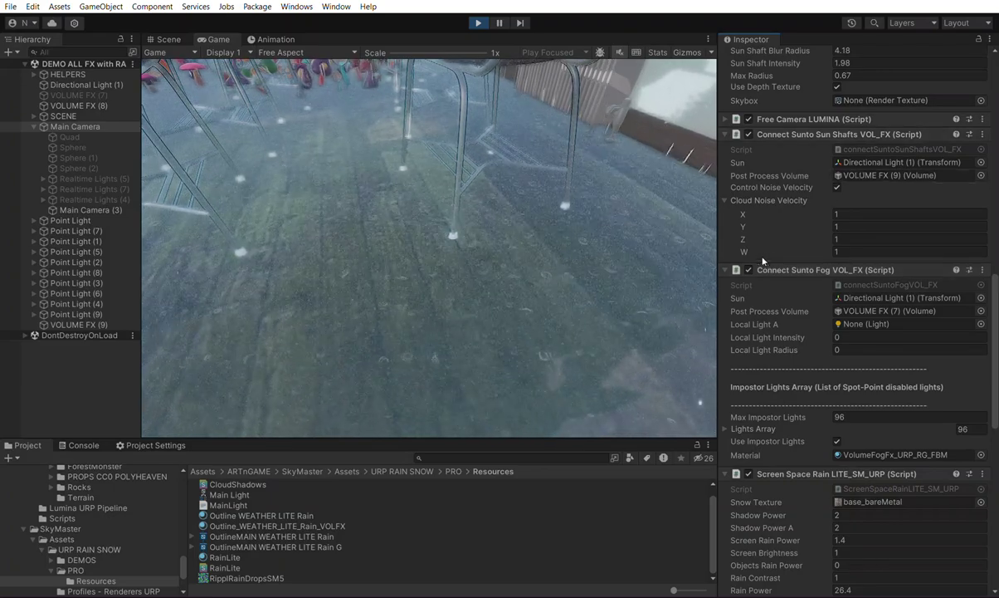
{"action": "left_click", "coordinate": [890, 284]}
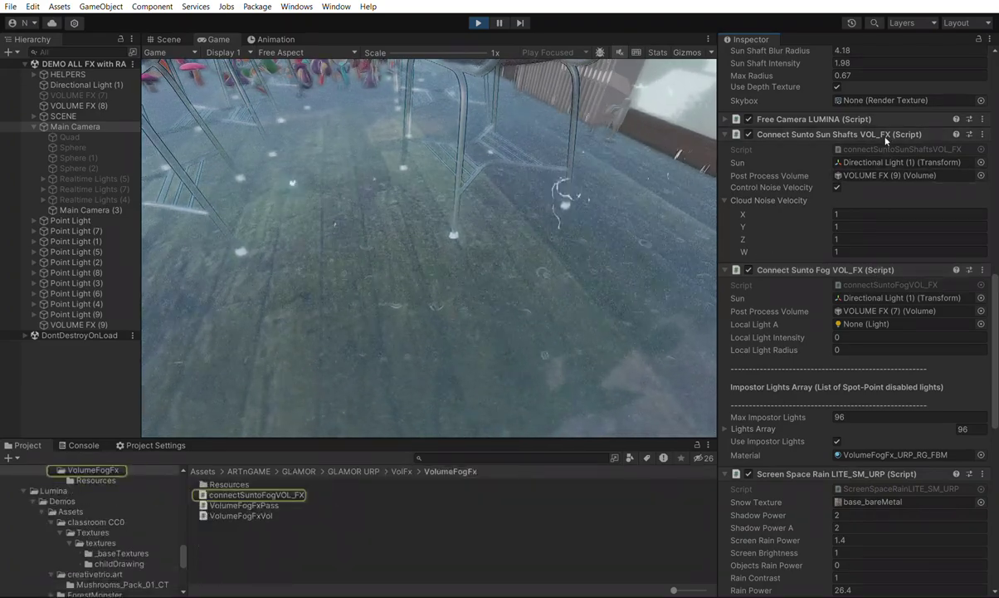
Locate the connectSuntoSunShaftsVOL_FX script in the project files, and trace the connectors' Sun and Post Process Volume references in the scene.
{"action": "left_click", "coordinate": [886, 143]}
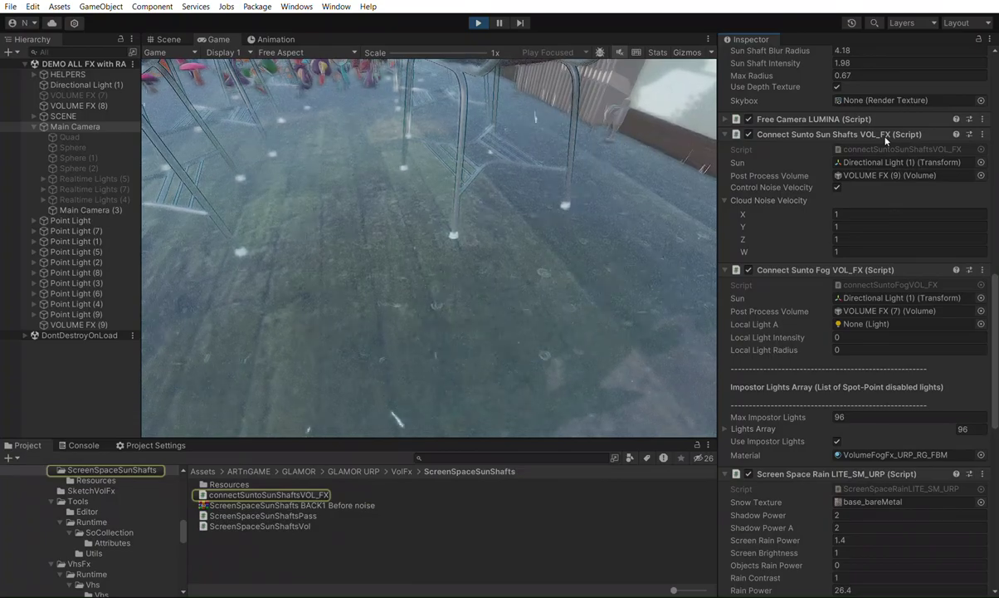
{"action": "left_click", "coordinate": [879, 158]}
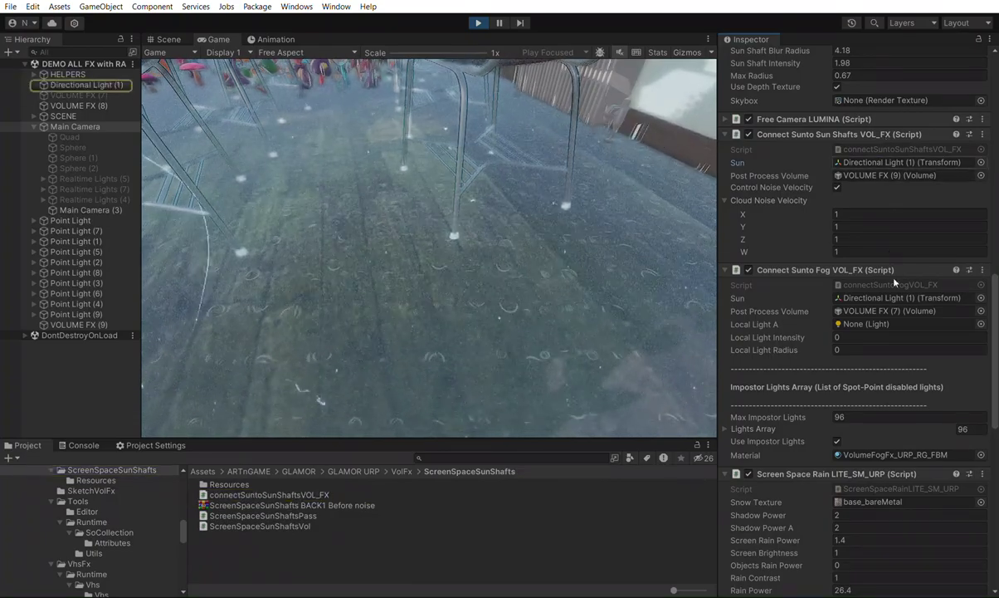
{"action": "left_click", "coordinate": [837, 297]}
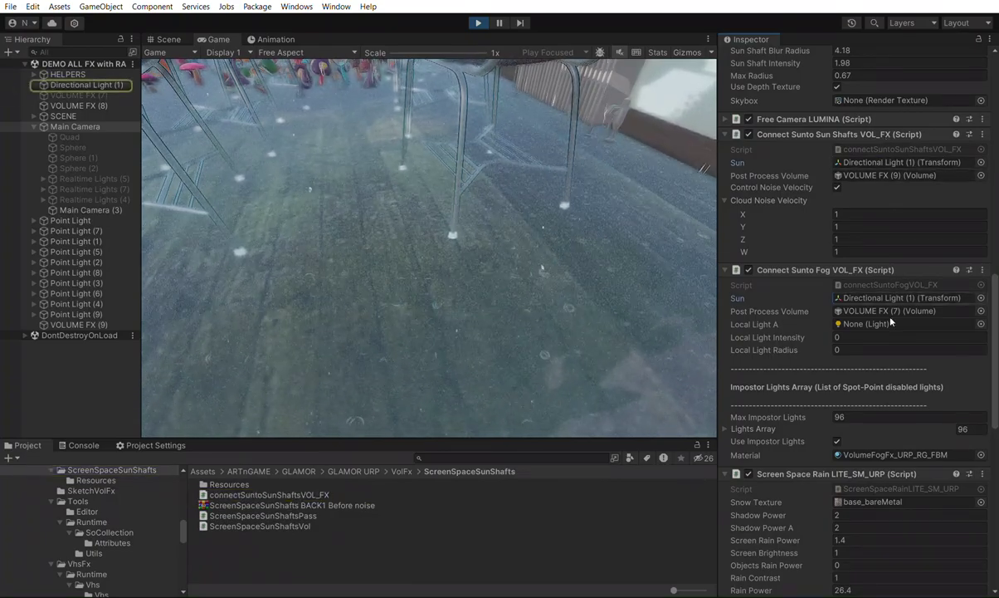
{"action": "left_click", "coordinate": [872, 166]}
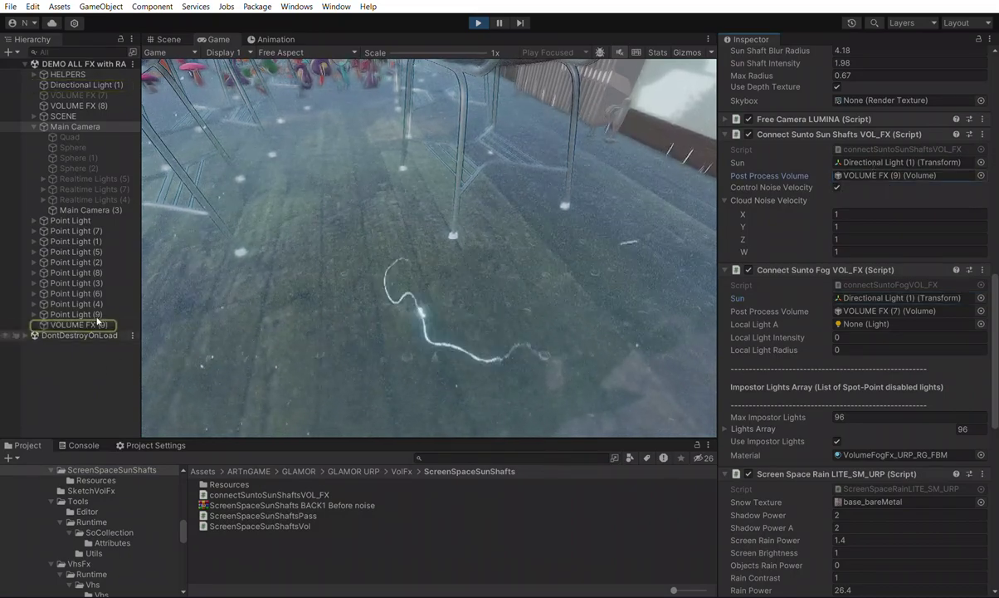
Inspect the overrides of VOLUME FX (9), and return to the connector scripts on the Main Camera.
{"action": "left_click", "coordinate": [83, 323]}
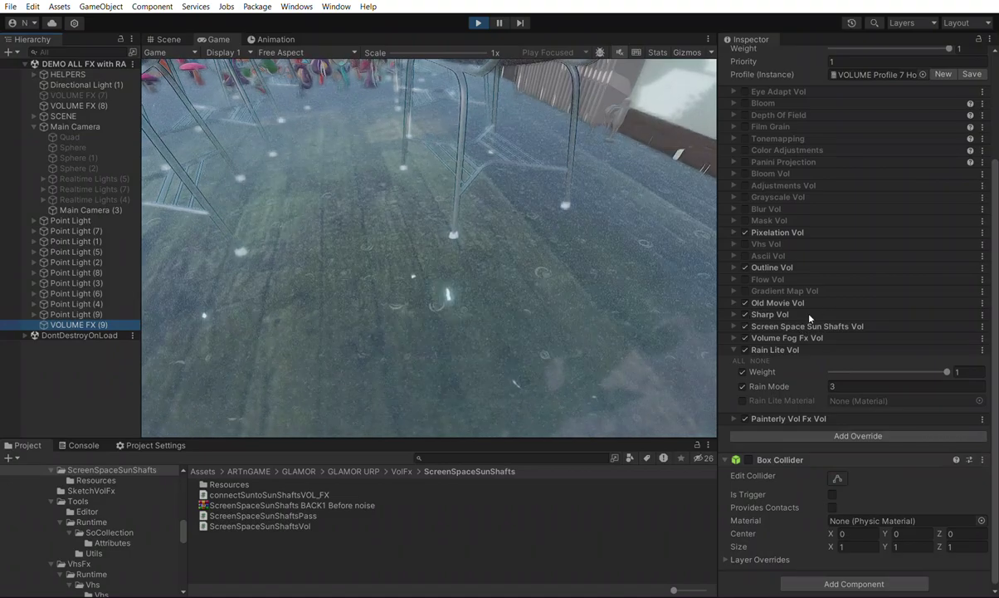
{"action": "left_click", "coordinate": [88, 125]}
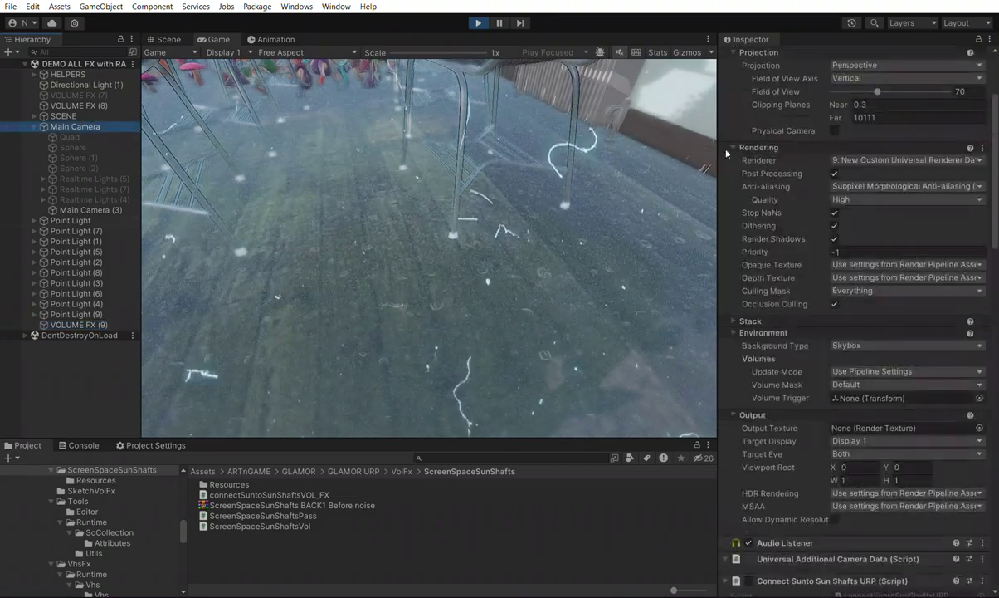
{"action": "scroll", "coordinate": [863, 232], "scroll_direction": "down", "scroll_amount": 10}
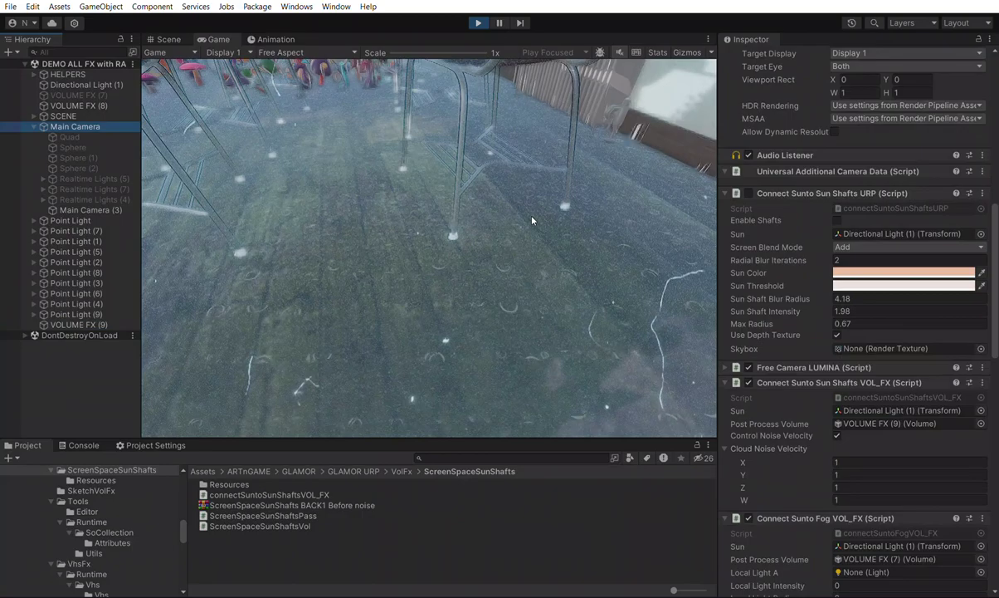
Fly the game camera up from the rainy floor to view the foggy trees and coloured lights beside the building.
{"action": "left_click", "coordinate": [532, 220]}
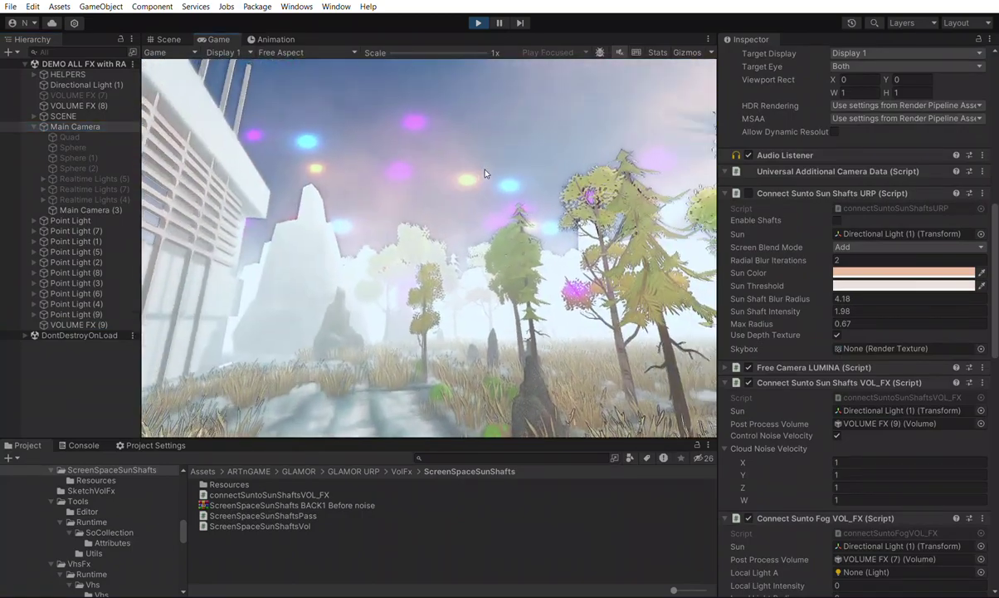
{"action": "key", "text": "w"}
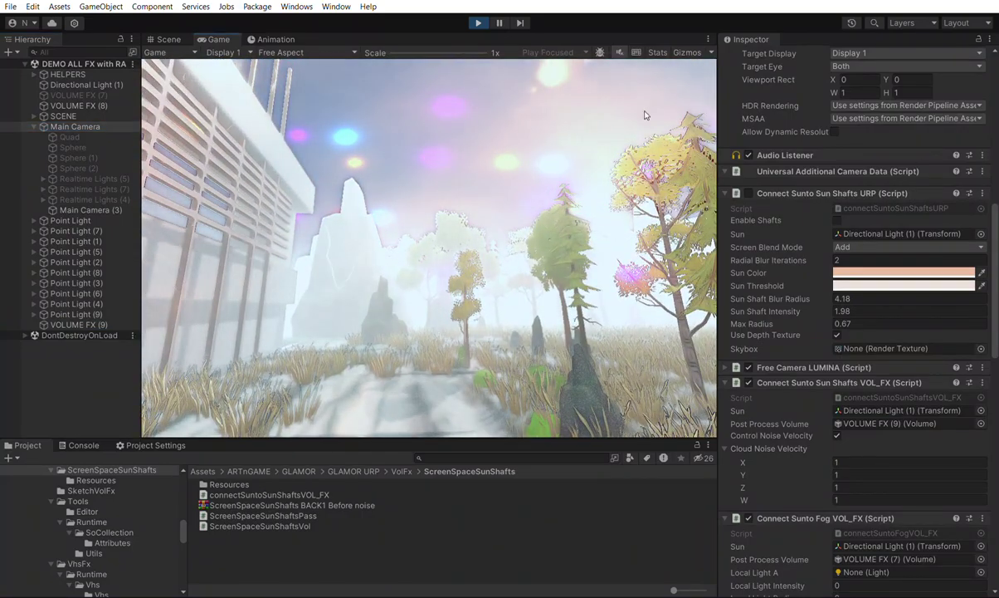
{"action": "key", "text": "w"}
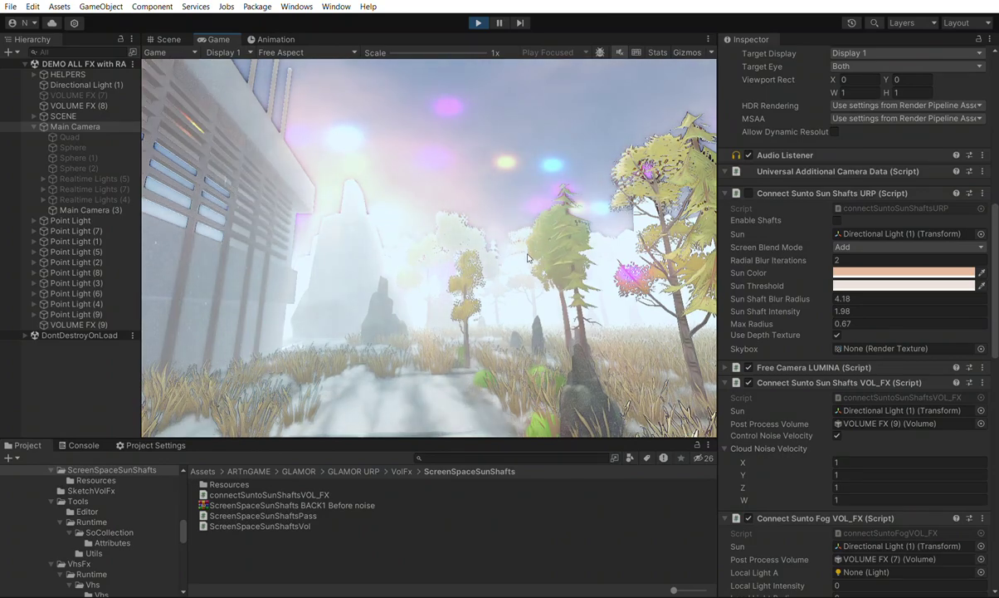
{"action": "key", "text": "w"}
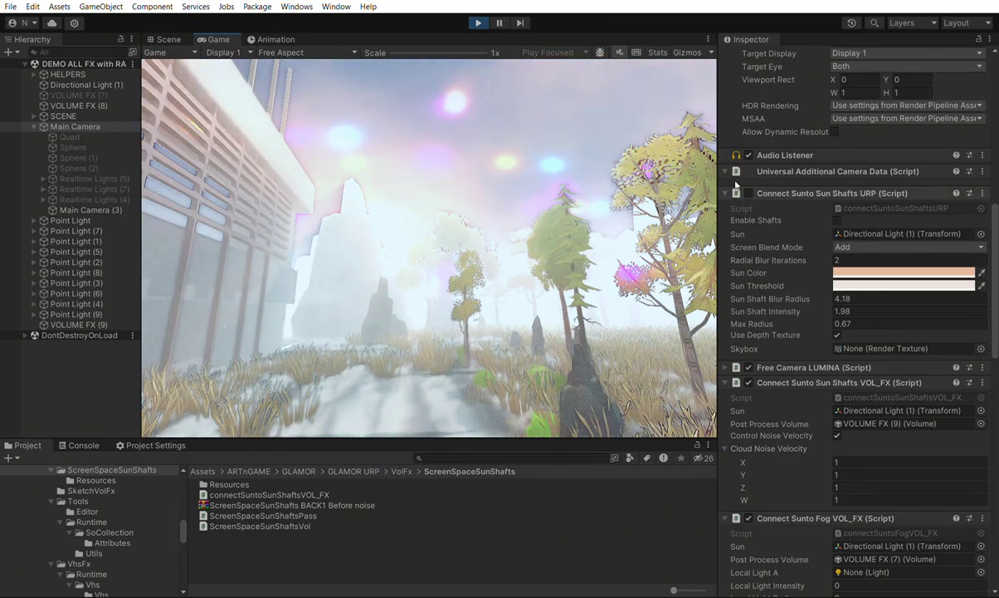
Collapse the Connect Sunto Sun Shafts URP script on the Main Camera, and inspect the volume settings of VOLUME FX (9).
{"action": "left_click", "coordinate": [776, 192]}
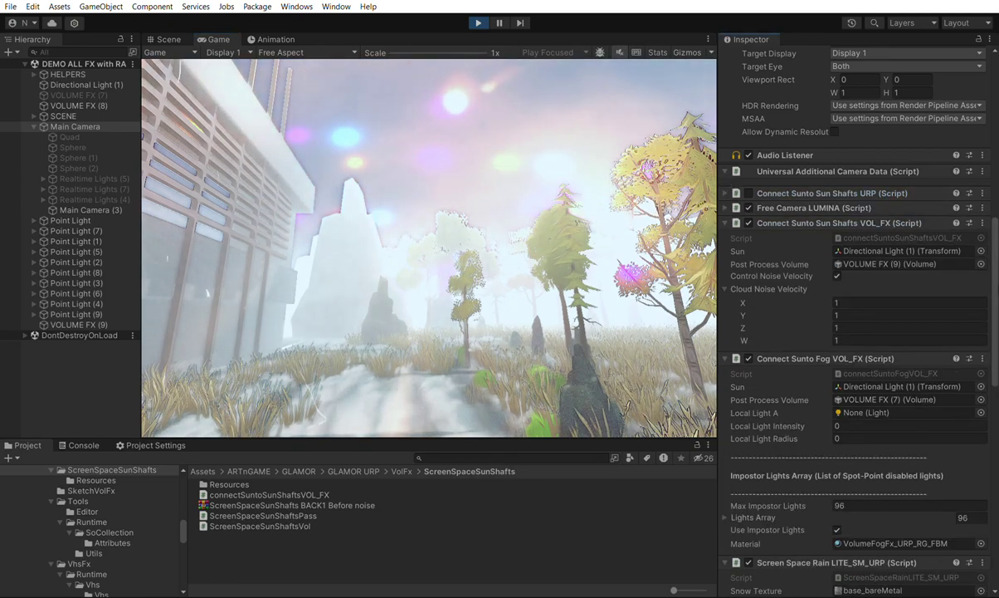
{"action": "scroll", "coordinate": [996, 304], "scroll_direction": "down", "scroll_amount": 3}
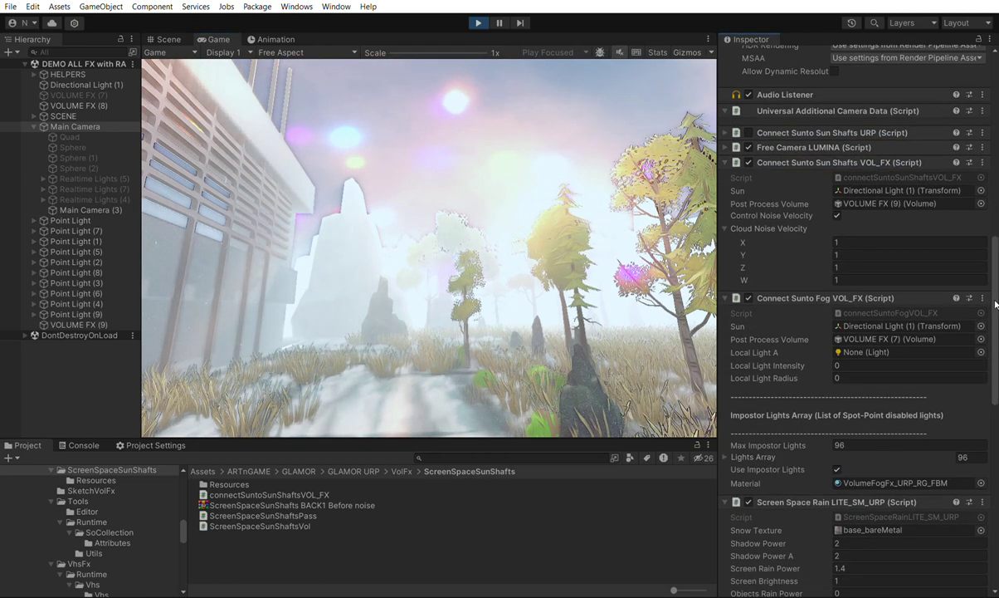
{"action": "left_click", "coordinate": [83, 325]}
{"action": "scroll", "coordinate": [759, 59], "scroll_direction": "up", "scroll_amount": 5}
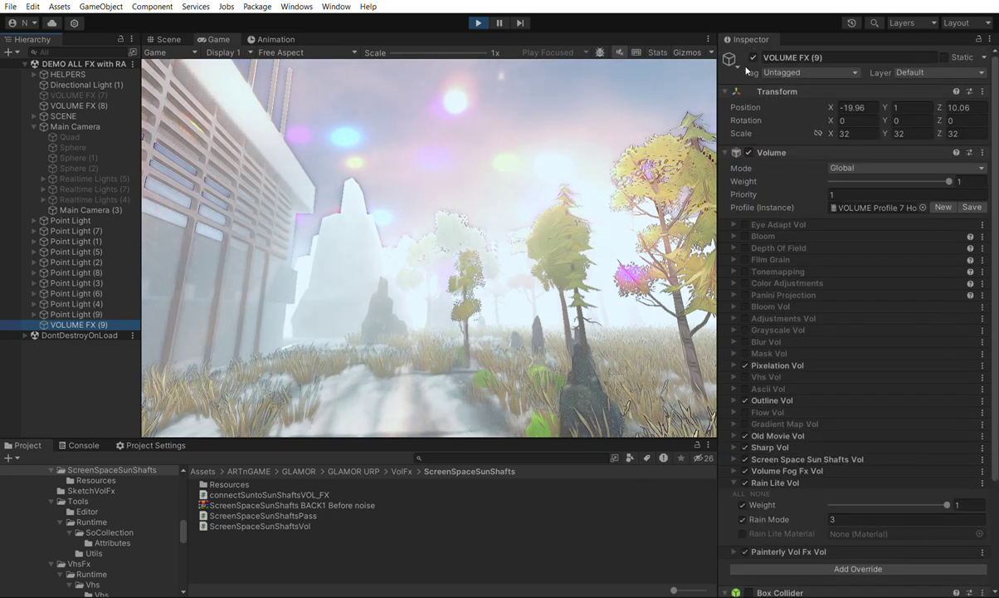
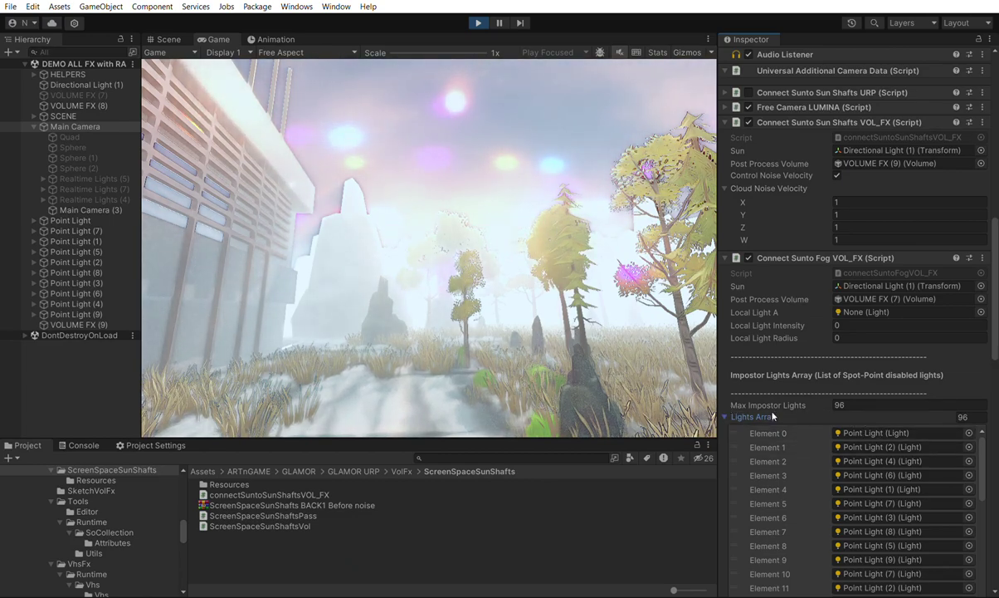
Trace Element 0 of the fog connector's Lights Array to its Point Light, inspect that light's settings, and return to the Main Camera.
{"action": "left_click", "coordinate": [863, 431]}
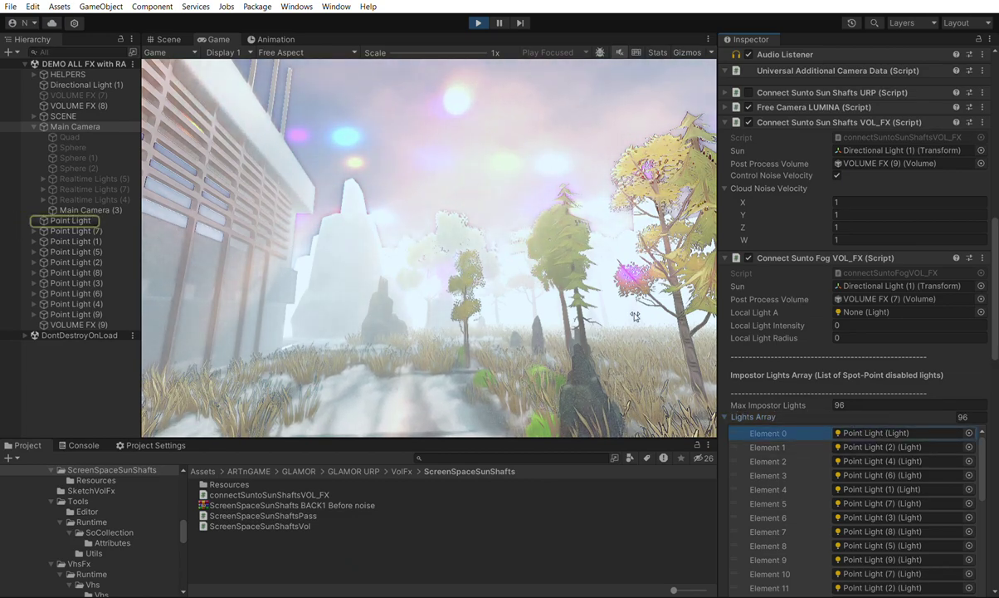
{"action": "left_click", "coordinate": [74, 218]}
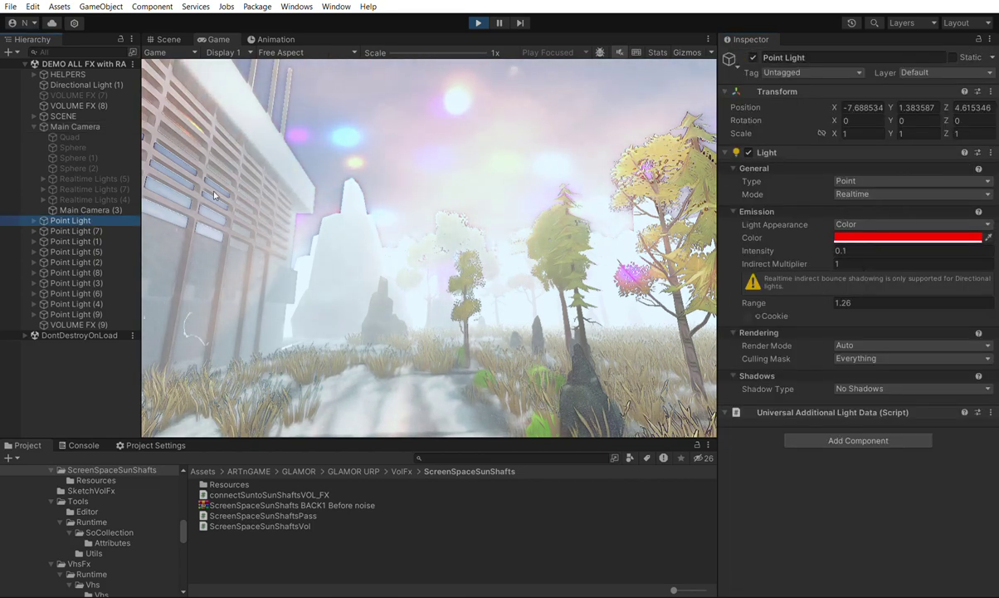
{"action": "left_click", "coordinate": [87, 126]}
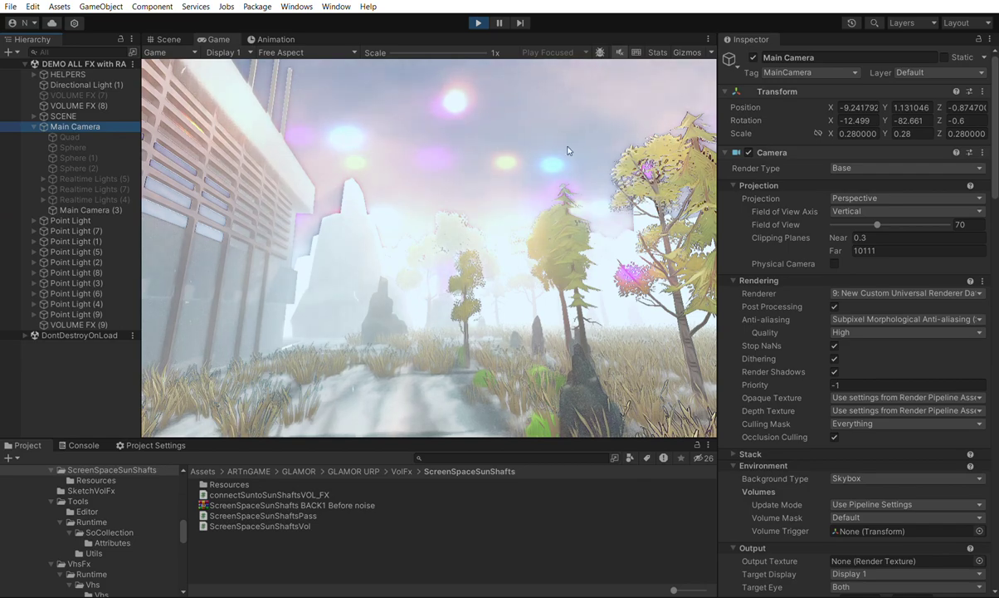
Review the impostor Lights Array on the Main Camera, and locate the fog connector's material VolumeFogFx_URP_RG_FBM in the project files.
{"action": "scroll", "coordinate": [855, 332], "scroll_direction": "down", "scroll_amount": 15}
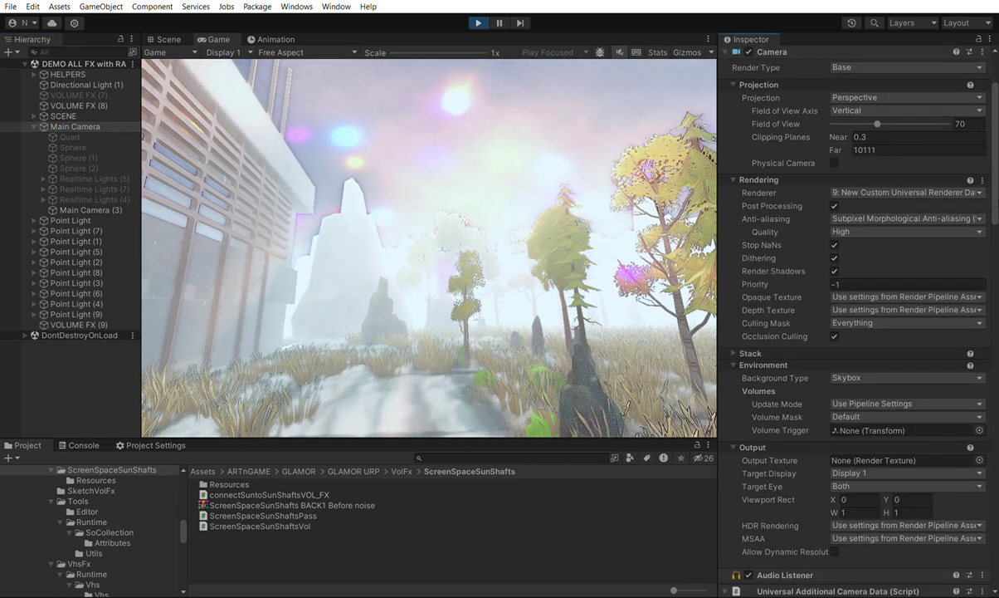
{"action": "scroll", "coordinate": [934, 169], "scroll_direction": "down", "scroll_amount": 4}
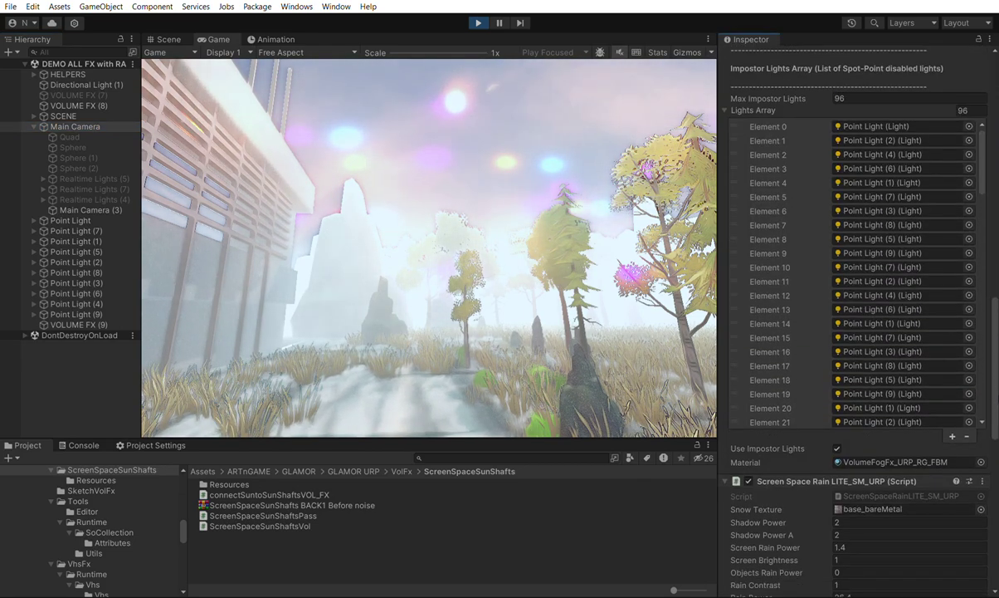
{"action": "scroll", "coordinate": [934, 169], "scroll_direction": "up", "scroll_amount": 3}
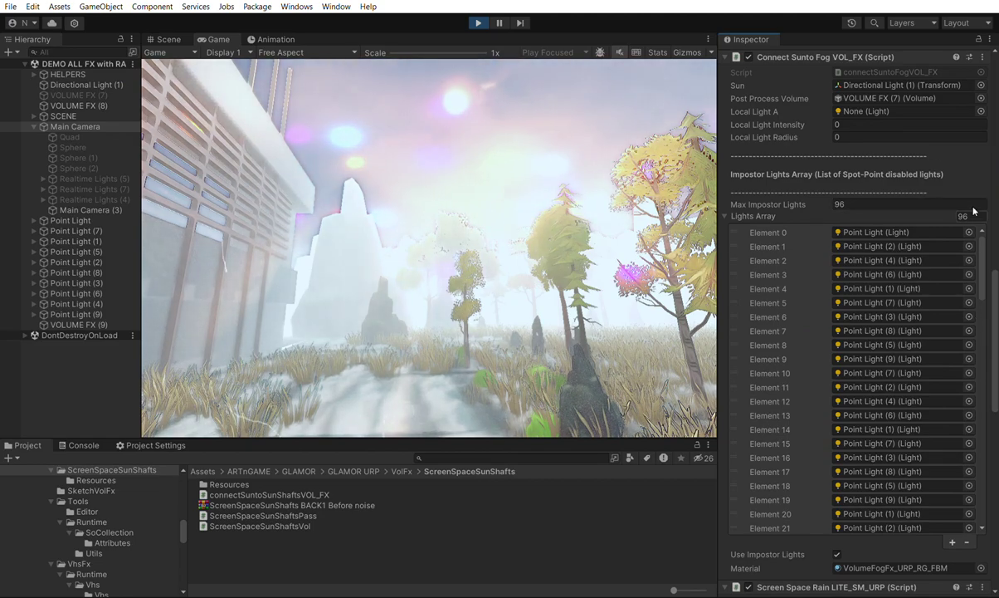
{"action": "scroll", "coordinate": [913, 290], "scroll_direction": "down", "scroll_amount": 12}
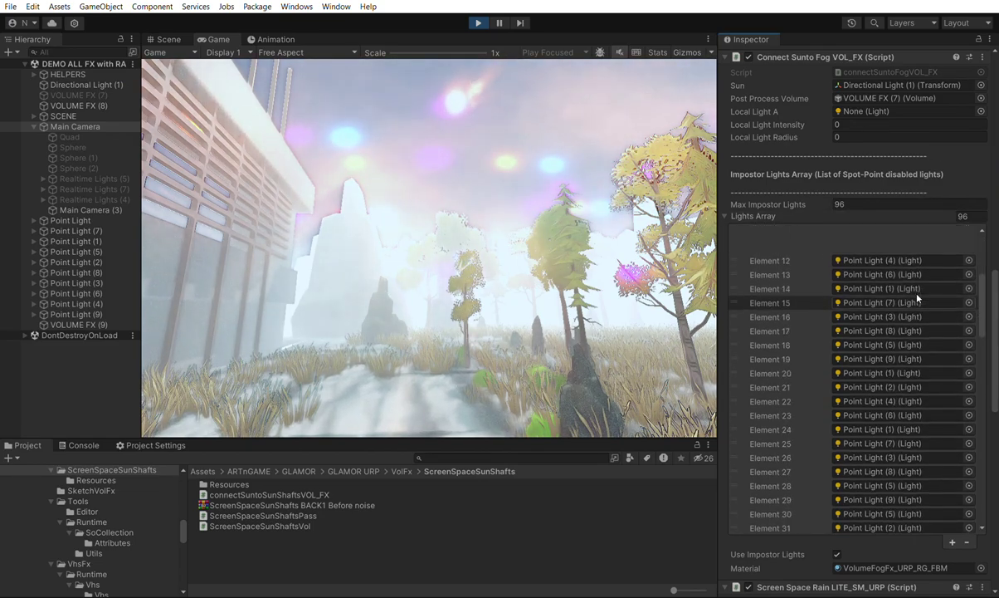
{"action": "scroll", "coordinate": [863, 259], "scroll_direction": "up", "scroll_amount": 1}
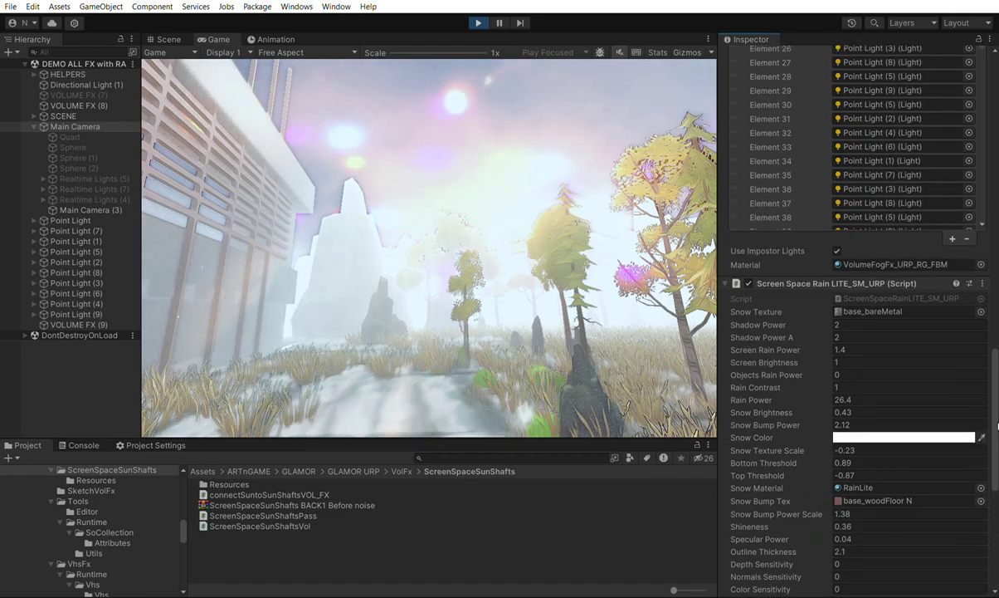
{"action": "left_click", "coordinate": [872, 263]}
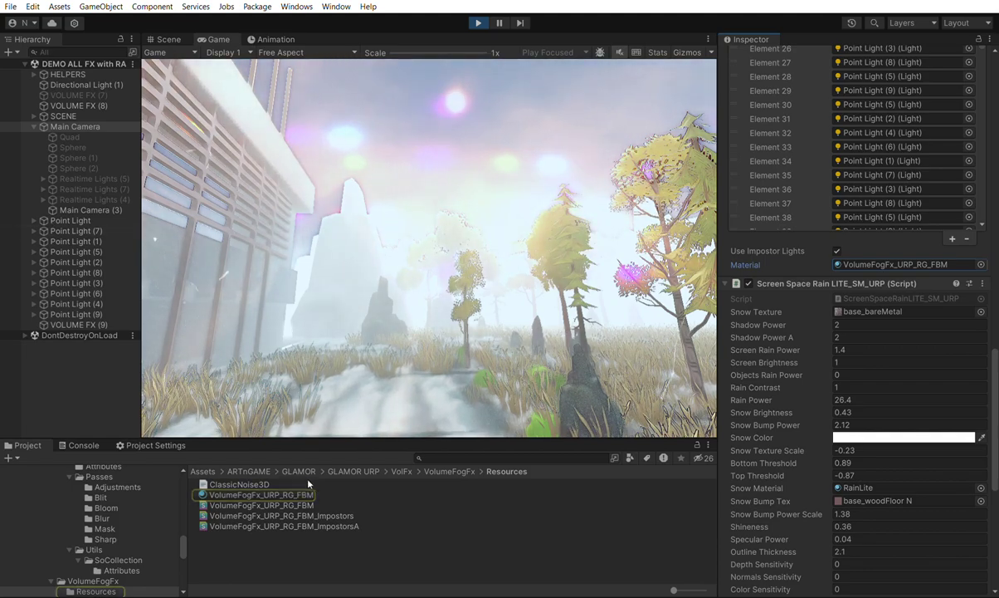
Open the Urp (VolFx Samples) pipeline asset from the Graphics project settings and review its renderer list.
{"action": "left_click", "coordinate": [151, 445]}
{"action": "double_click", "coordinate": [381, 503]}
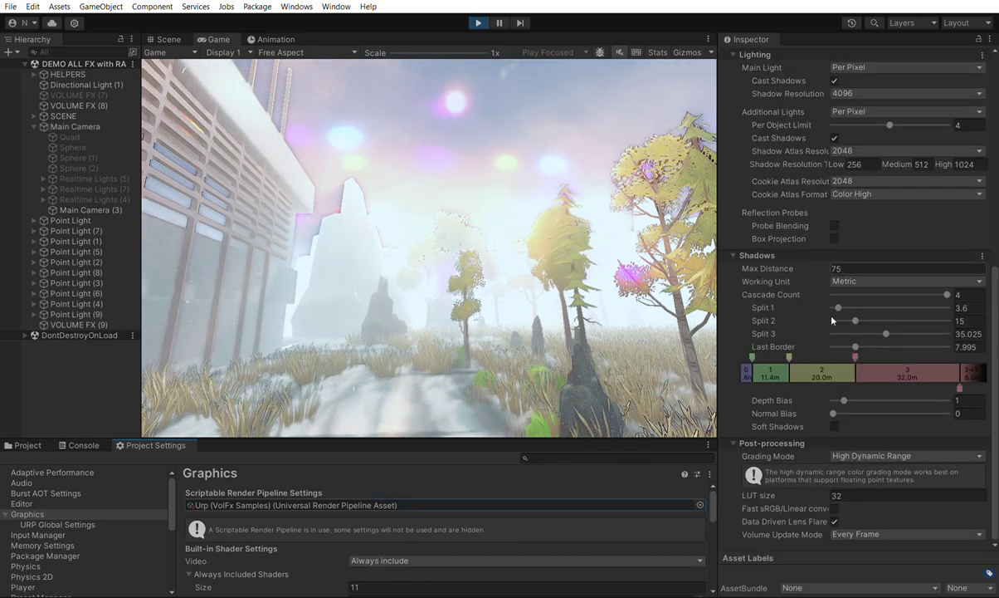
{"action": "scroll", "coordinate": [838, 322], "scroll_direction": "up", "scroll_amount": 8}
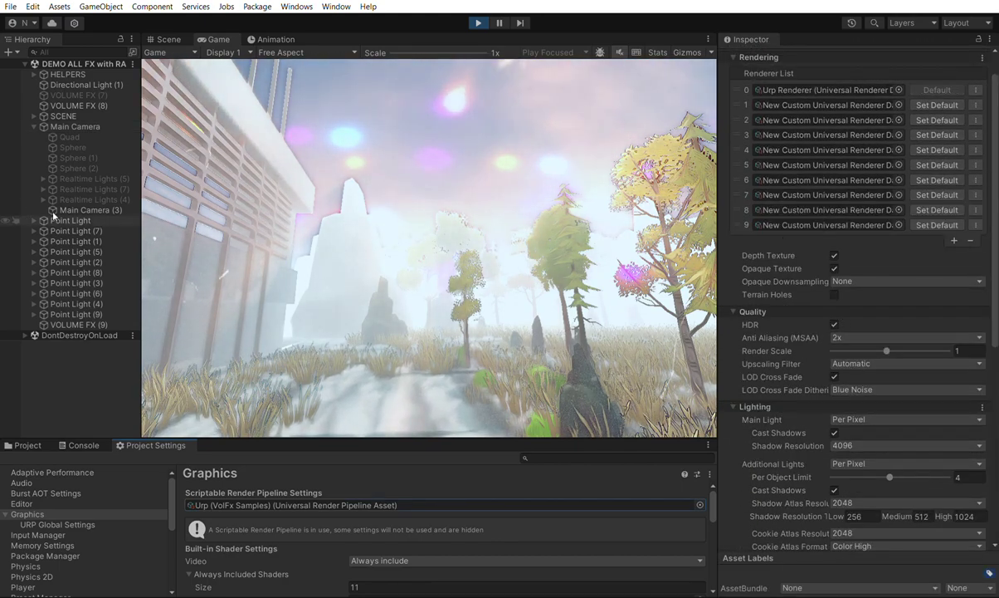
Examine the active overrides of VOLUME FX (9), and expand the Volume Fog Fx Vol settings.
{"action": "left_click", "coordinate": [80, 324]}
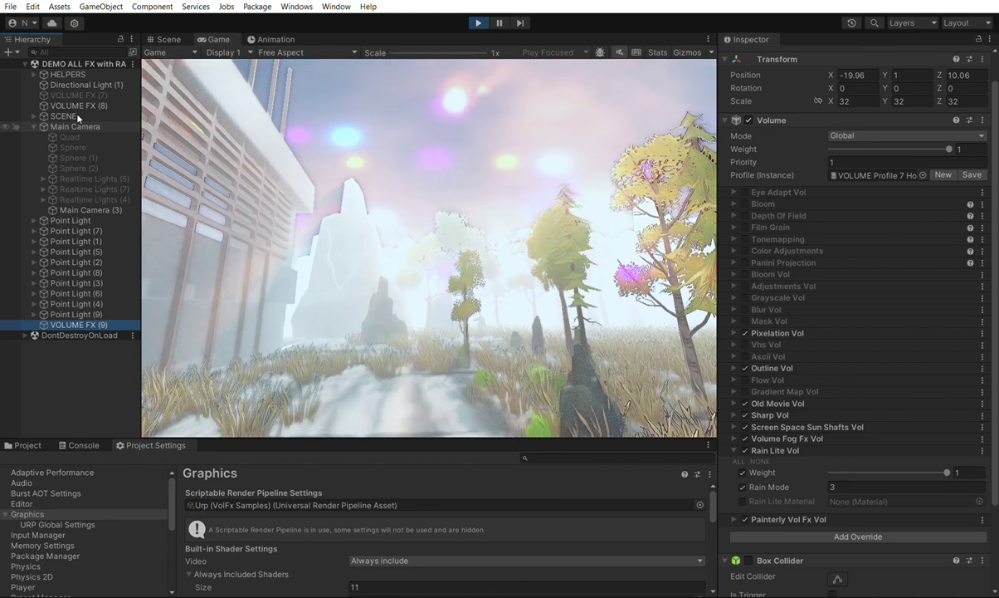
{"action": "scroll", "coordinate": [941, 317], "scroll_direction": "down", "scroll_amount": 3}
{"action": "scroll", "coordinate": [942, 318], "scroll_direction": "down", "scroll_amount": 2}
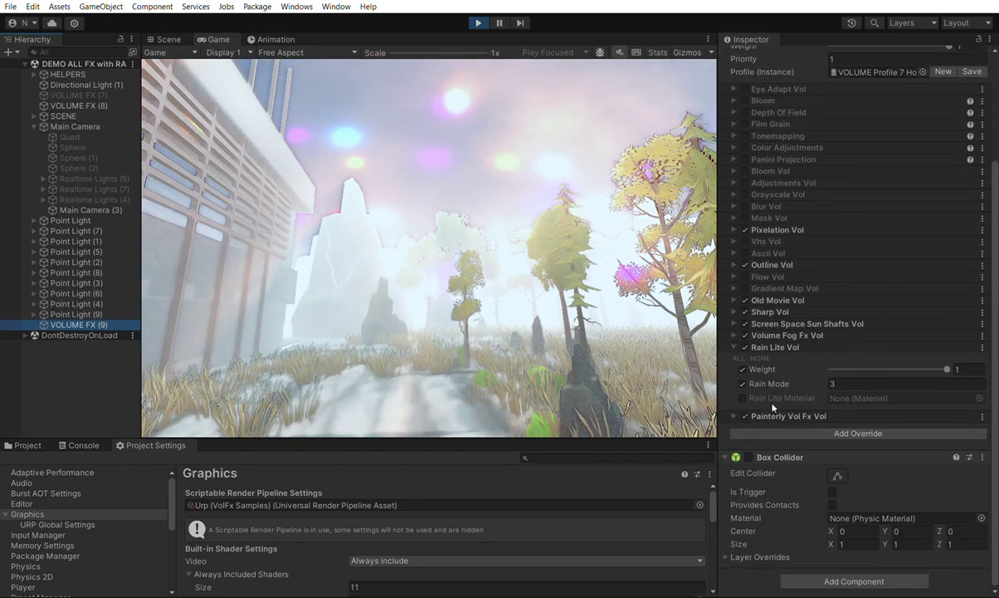
{"action": "left_click", "coordinate": [735, 332]}
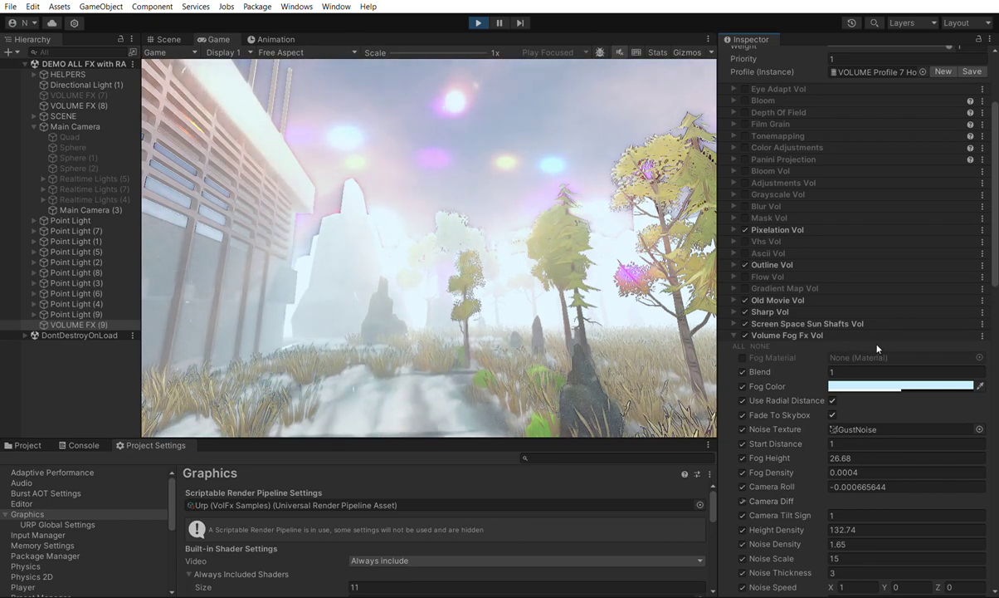
Inspect Main Camera (3), and review the sun shafts and fog connector scripts with the impostor Lights Array on the Main Camera.
{"action": "left_click", "coordinate": [83, 209]}
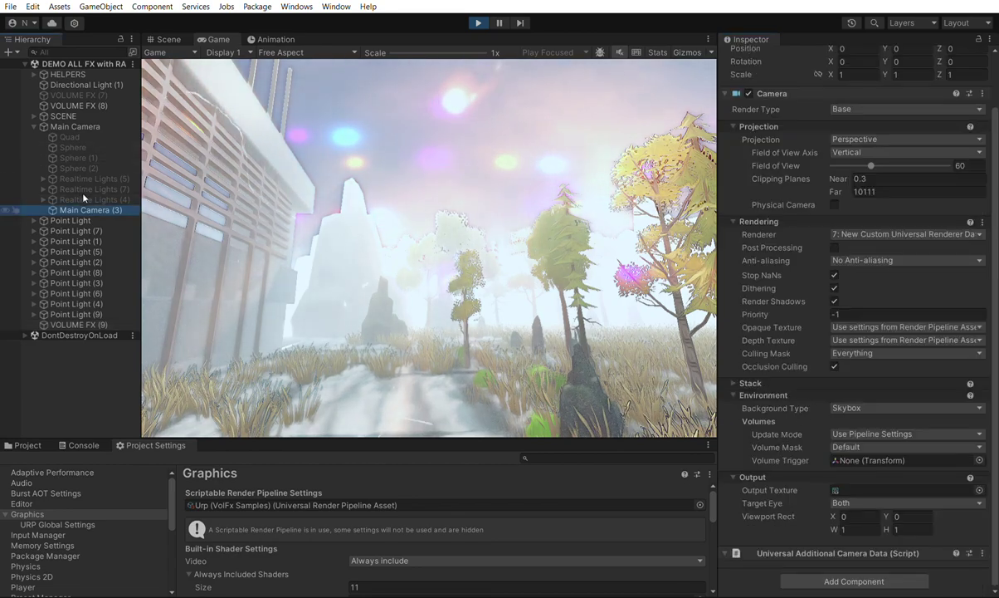
{"action": "left_click", "coordinate": [124, 127]}
{"action": "scroll", "coordinate": [785, 267], "scroll_direction": "down", "scroll_amount": 10}
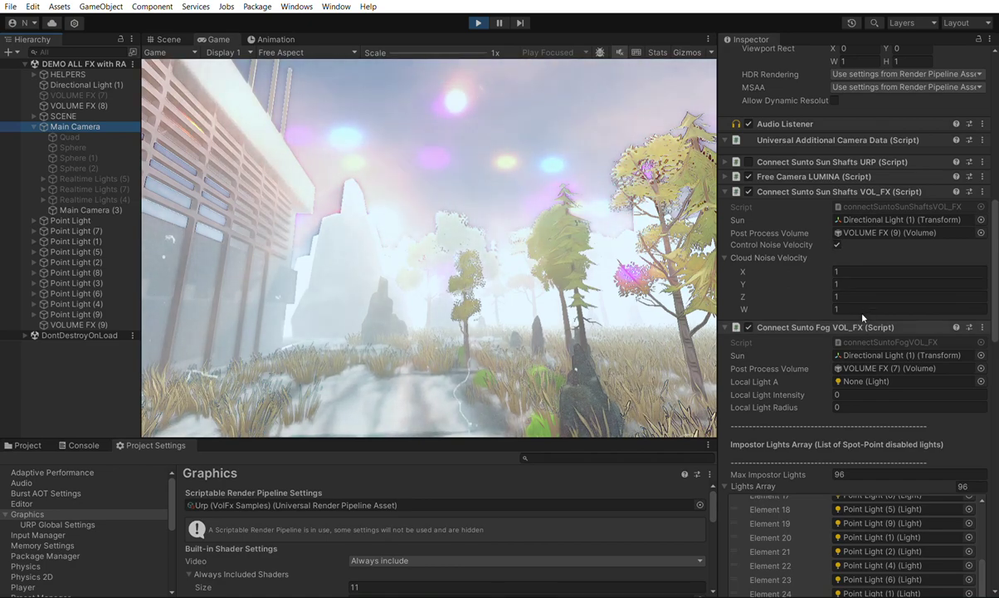
{"action": "scroll", "coordinate": [854, 332], "scroll_direction": "down", "scroll_amount": 2}
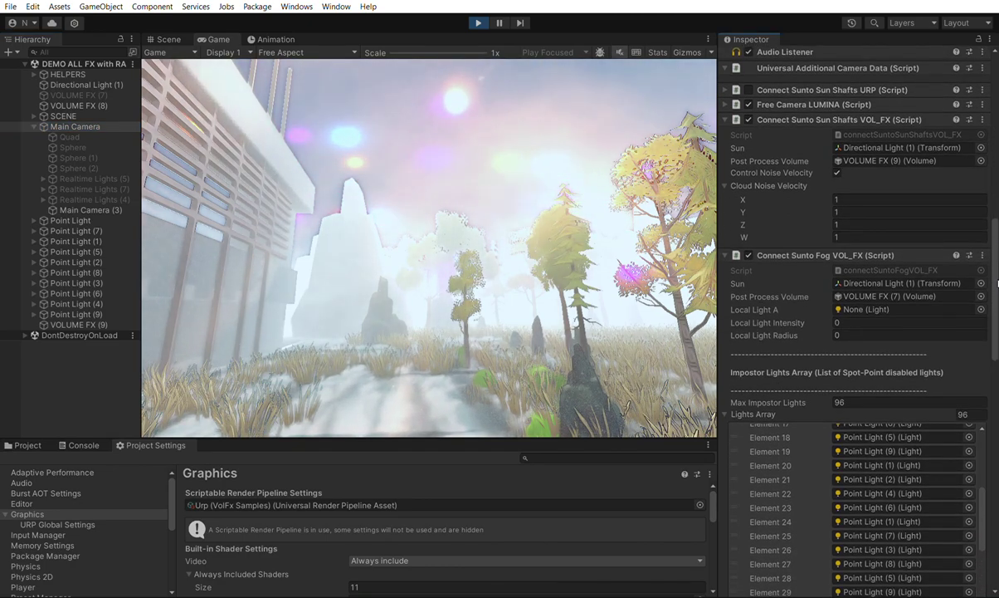
{"action": "scroll", "coordinate": [855, 332], "scroll_direction": "down", "scroll_amount": 5}
{"action": "scroll", "coordinate": [830, 398], "scroll_direction": "down", "scroll_amount": 3}
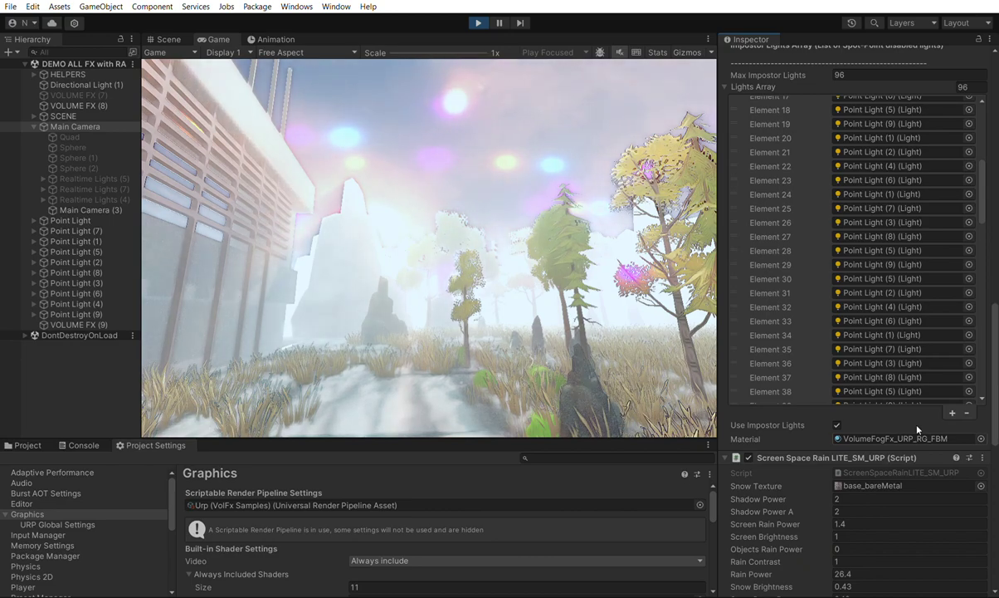
{"action": "scroll", "coordinate": [996, 372], "scroll_direction": "up", "scroll_amount": 1}
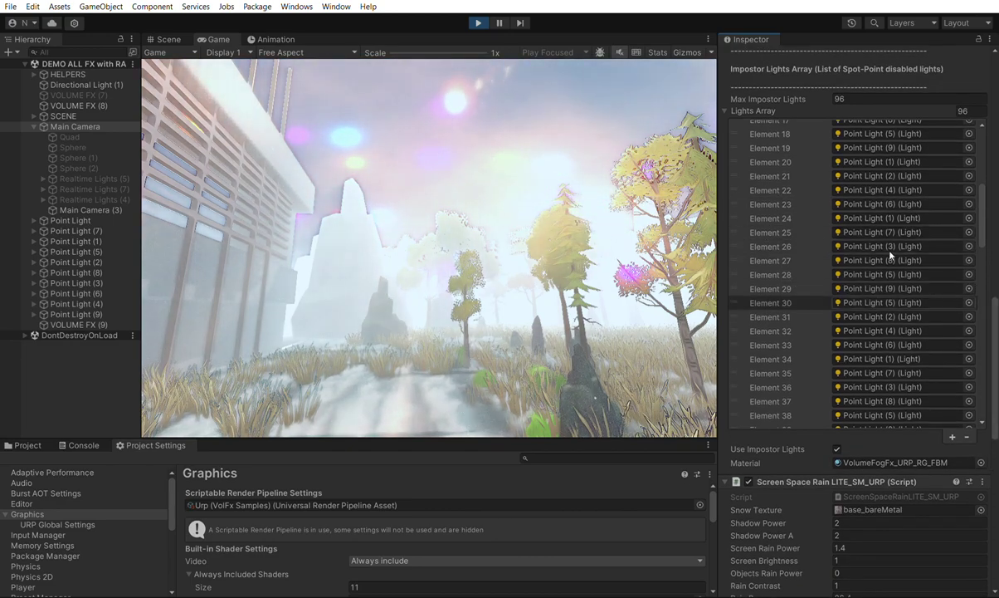
{"action": "scroll", "coordinate": [995, 285], "scroll_direction": "up", "scroll_amount": 8}
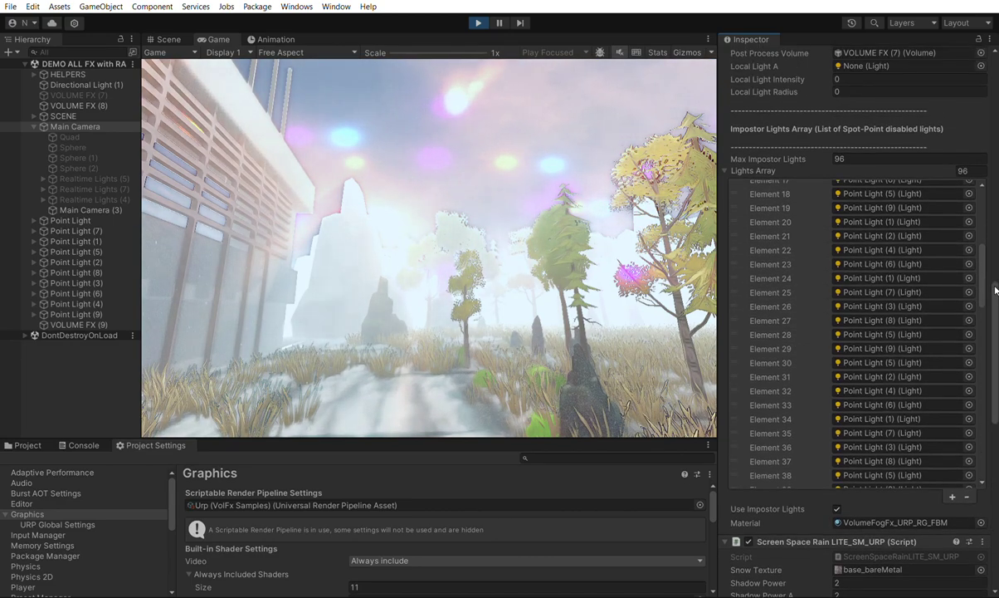
Review the fog connector and screen space rain scripts on the Main Camera, and inspect the override list of VOLUME FX (8).
{"action": "left_click_drag", "start_coordinate": [996, 250], "coordinate": [996, 202]}
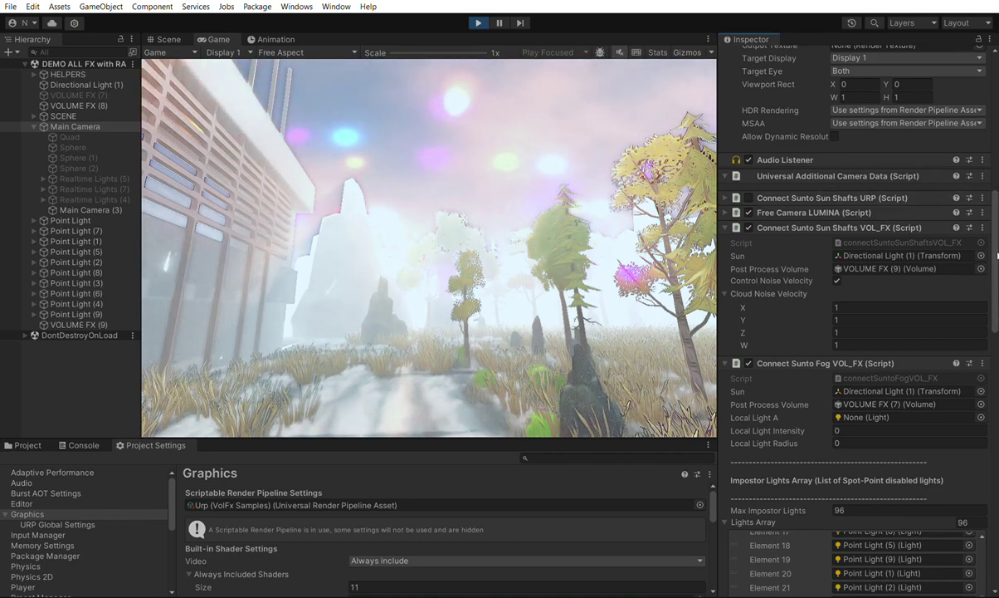
{"action": "left_click_drag", "start_coordinate": [997, 256], "coordinate": [997, 385]}
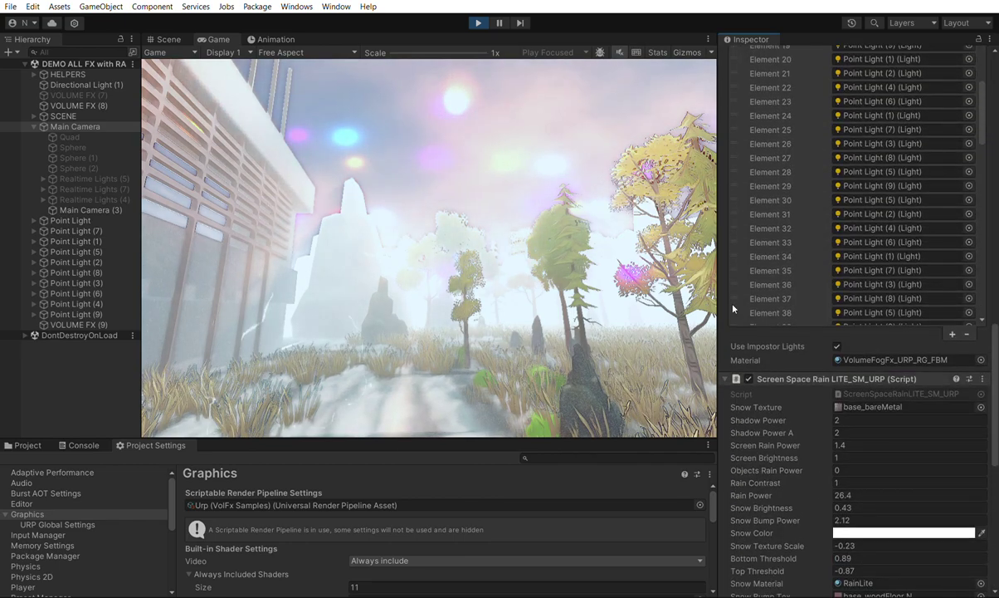
{"action": "left_click", "coordinate": [95, 104]}
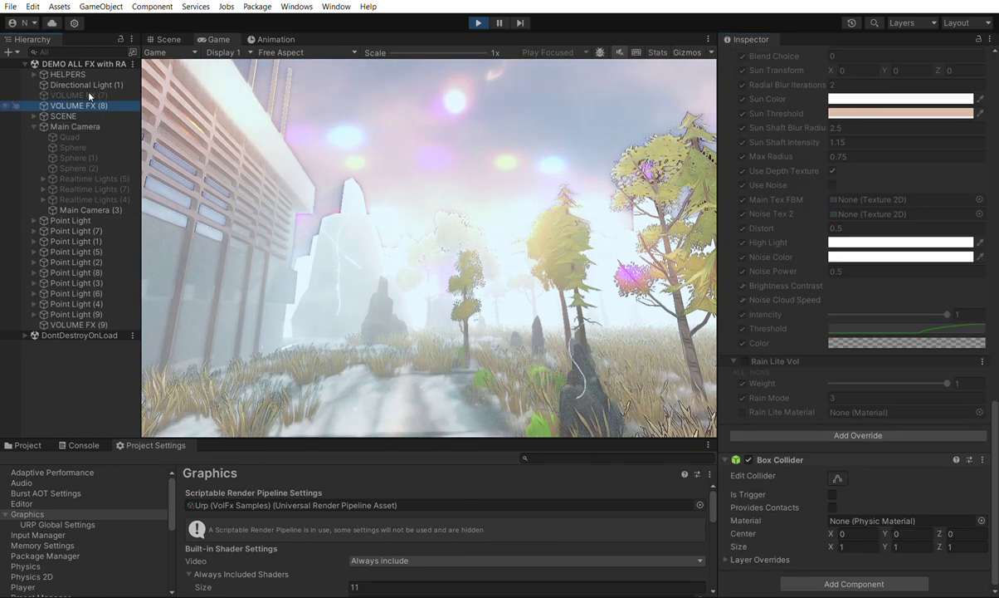
{"action": "scroll", "coordinate": [809, 227], "scroll_direction": "up", "scroll_amount": 15}
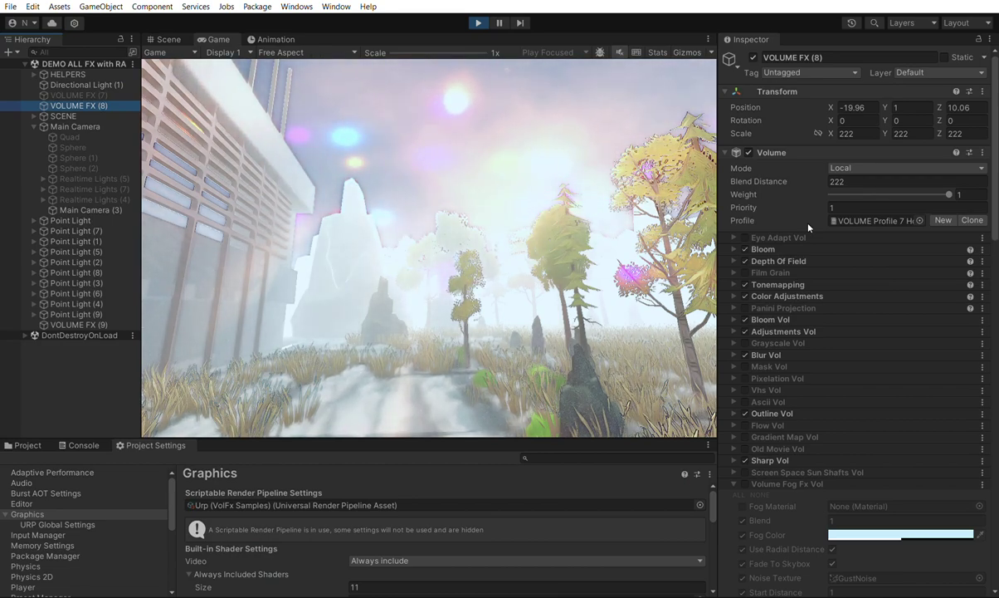
Expand the Connect Sunto Sun Shafts URP script on the Main Camera, and switch it on and back off.
{"action": "left_click", "coordinate": [91, 116]}
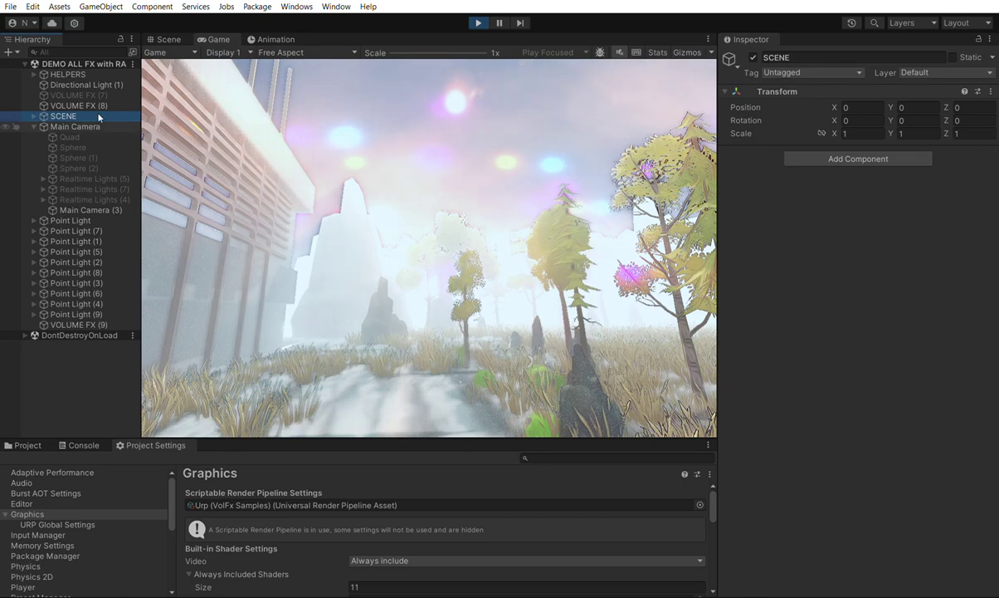
{"action": "left_click", "coordinate": [93, 126]}
{"action": "scroll", "coordinate": [932, 339], "scroll_direction": "down", "scroll_amount": 2}
{"action": "scroll", "coordinate": [932, 339], "scroll_direction": "down", "scroll_amount": 10}
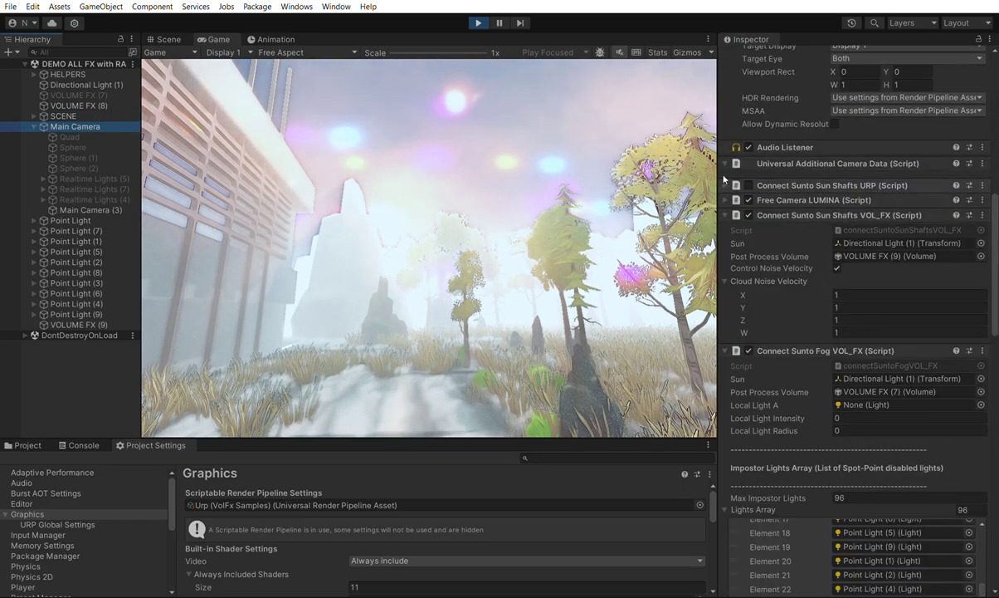
{"action": "left_click", "coordinate": [830, 185]}
{"action": "left_click", "coordinate": [748, 185]}
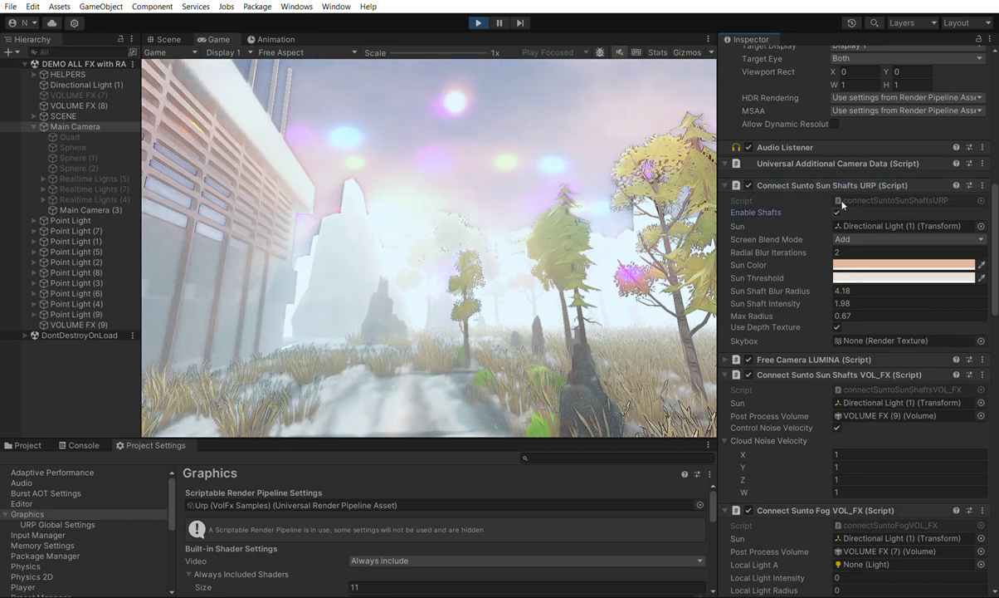
{"action": "left_click", "coordinate": [749, 185]}
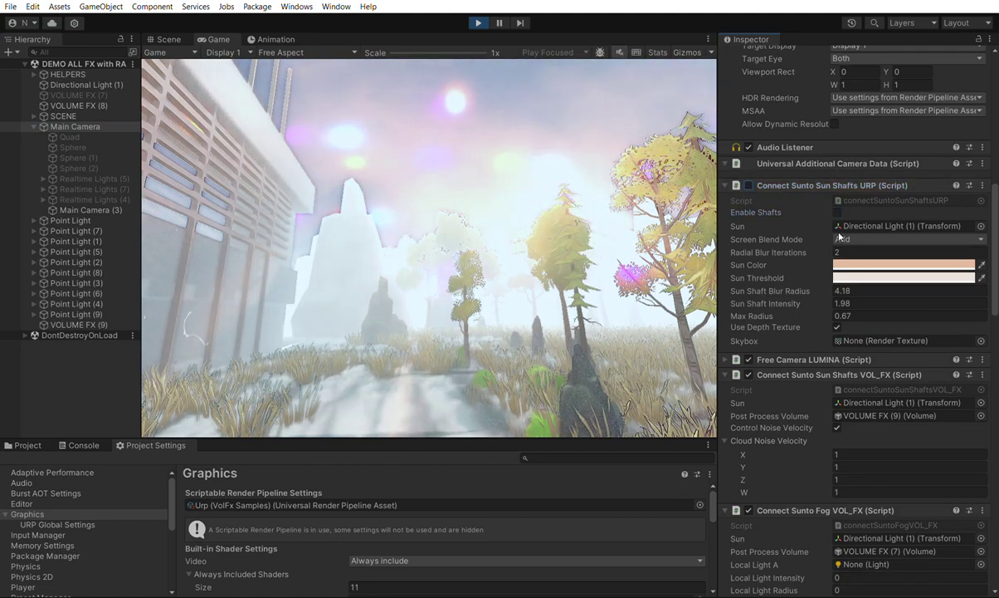
Bring up the Renderer List of the Urp (VolFx Samples) pipeline asset assigned in the Graphics project settings.
{"action": "left_click", "coordinate": [82, 444]}
{"action": "left_click", "coordinate": [27, 445]}
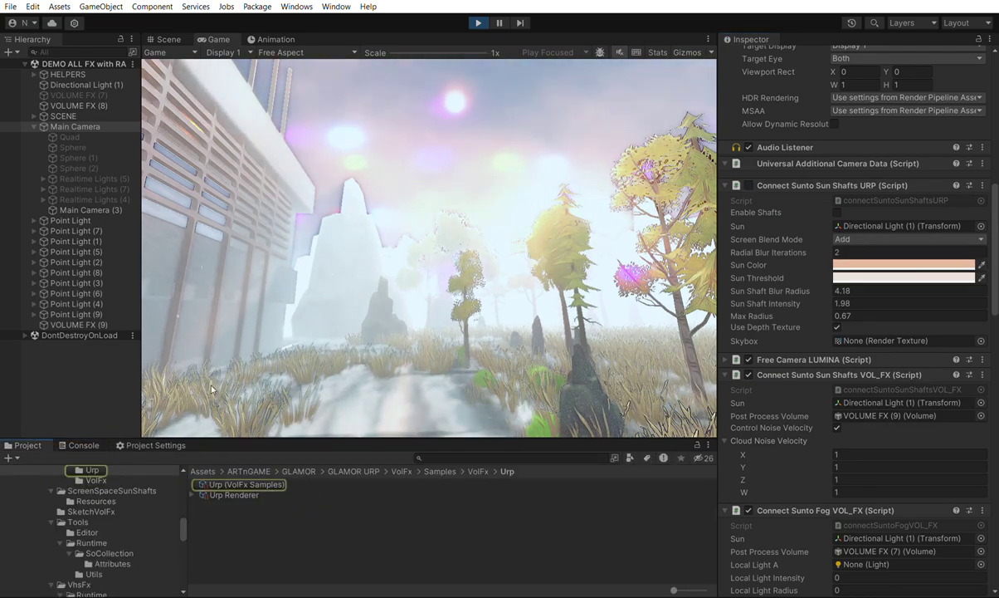
{"action": "left_click", "coordinate": [154, 445]}
{"action": "double_click", "coordinate": [274, 504]}
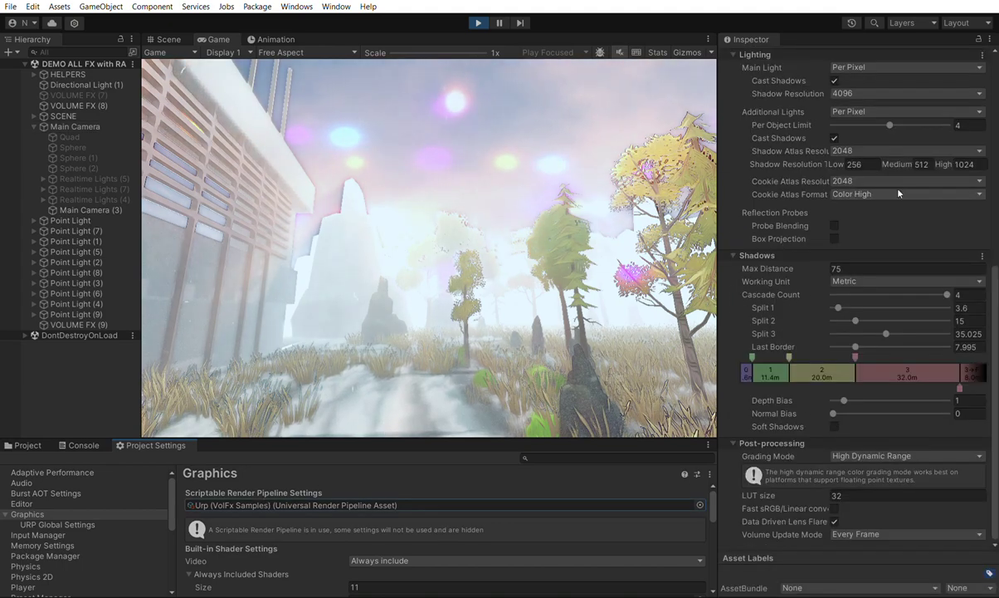
{"action": "scroll", "coordinate": [844, 177], "scroll_direction": "up", "scroll_amount": 5}
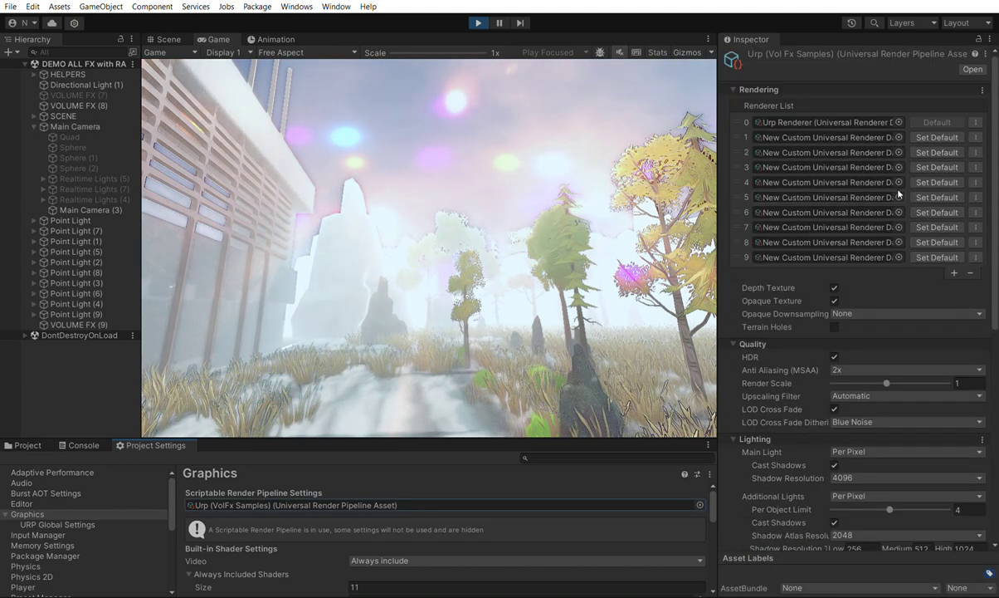
Review the renderer features of the list's renderer 1, and locate the Blit Sun Shafts SRP material SunShaftsSRP_FORWARD_URP in the project files.
{"action": "double_click", "coordinate": [801, 137]}
{"action": "scroll", "coordinate": [824, 145], "scroll_direction": "down", "scroll_amount": 15}
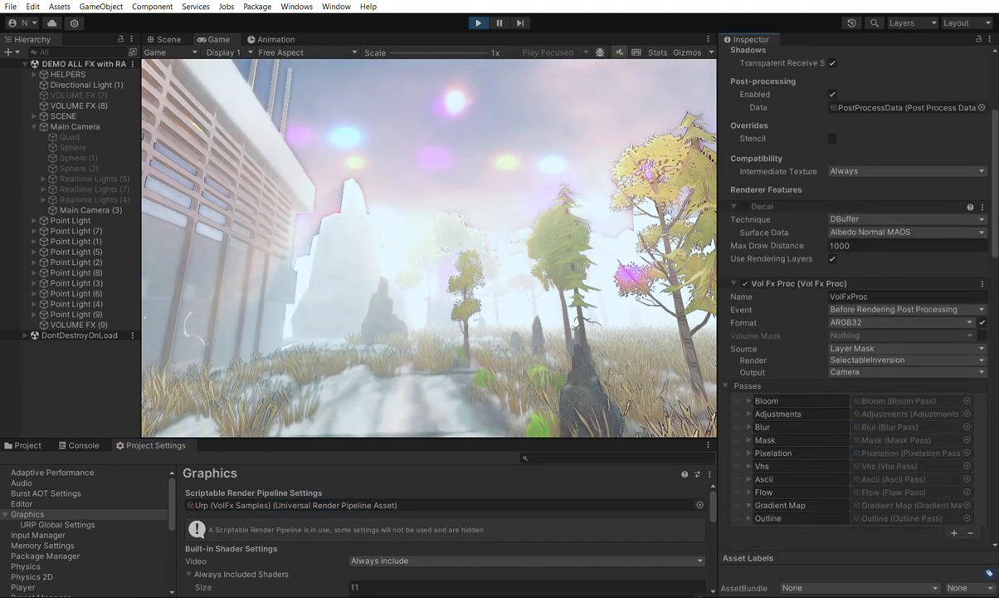
{"action": "scroll", "coordinate": [989, 373], "scroll_direction": "down", "scroll_amount": 10}
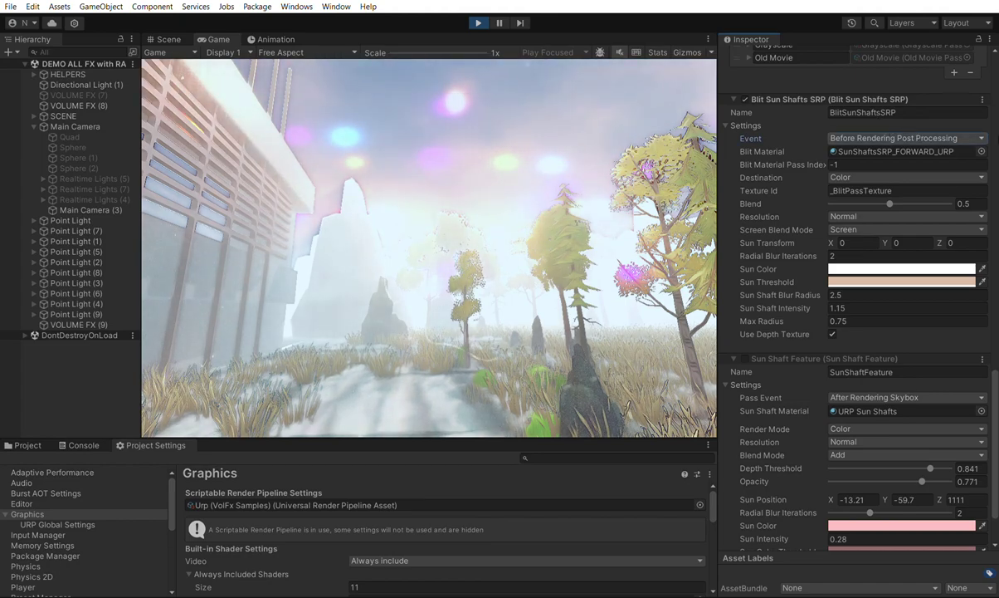
{"action": "scroll", "coordinate": [850, 116], "scroll_direction": "up", "scroll_amount": 4}
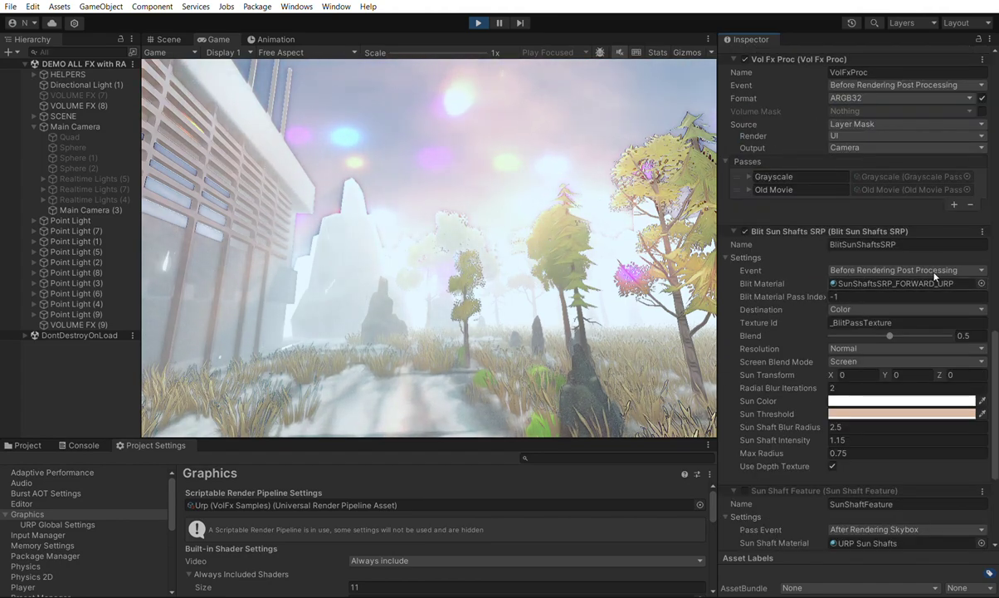
{"action": "left_click", "coordinate": [25, 445]}
{"action": "left_click", "coordinate": [856, 279]}
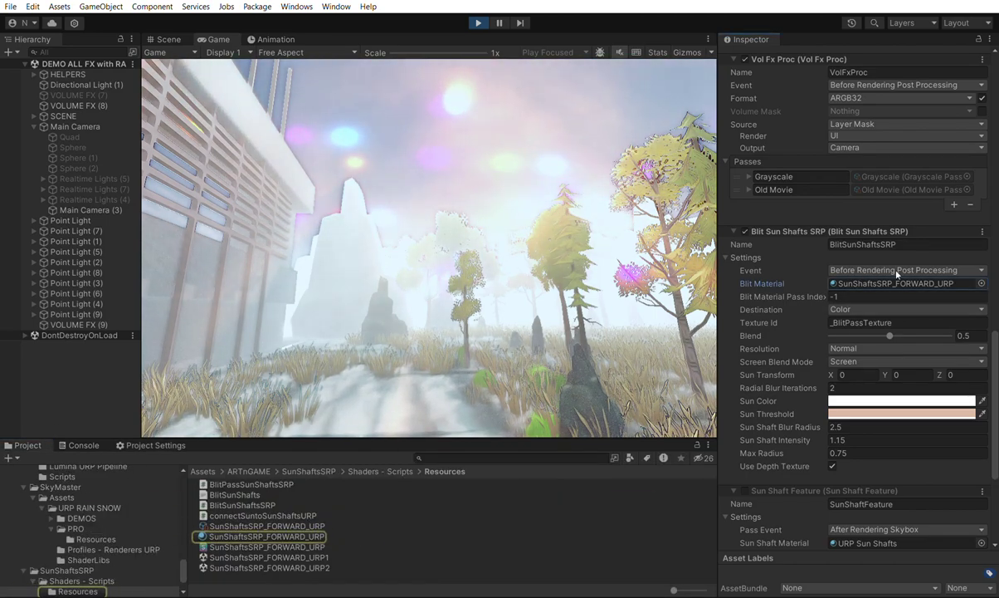
Examine the Main Camera's Sun Shafts URP, Sun Shafts VOL_FX and Fog VOL_FX connector scripts, down to the impostor Lights Array.
{"action": "left_click", "coordinate": [93, 127]}
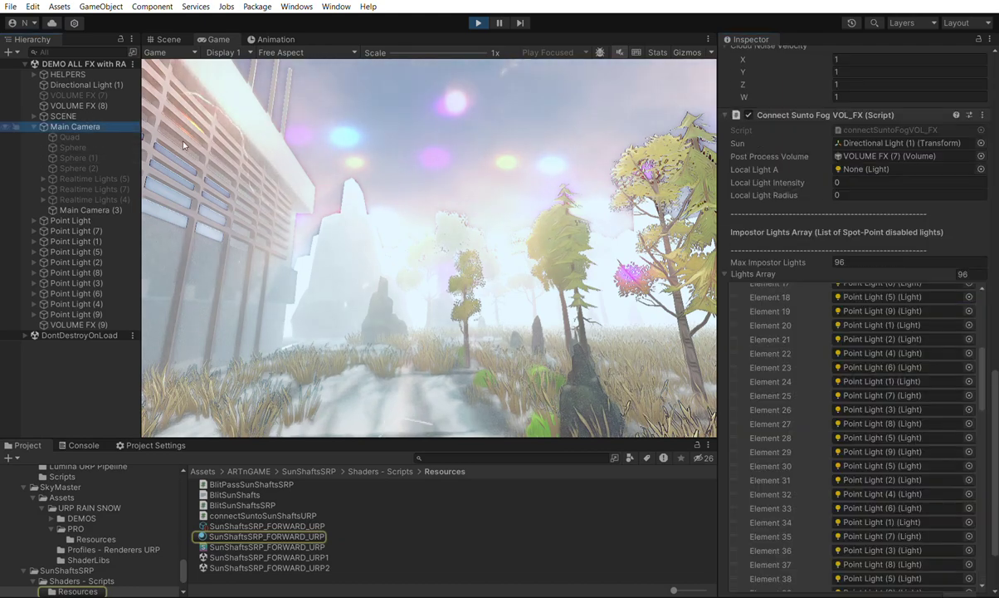
{"action": "scroll", "coordinate": [818, 260], "scroll_direction": "up", "scroll_amount": 10}
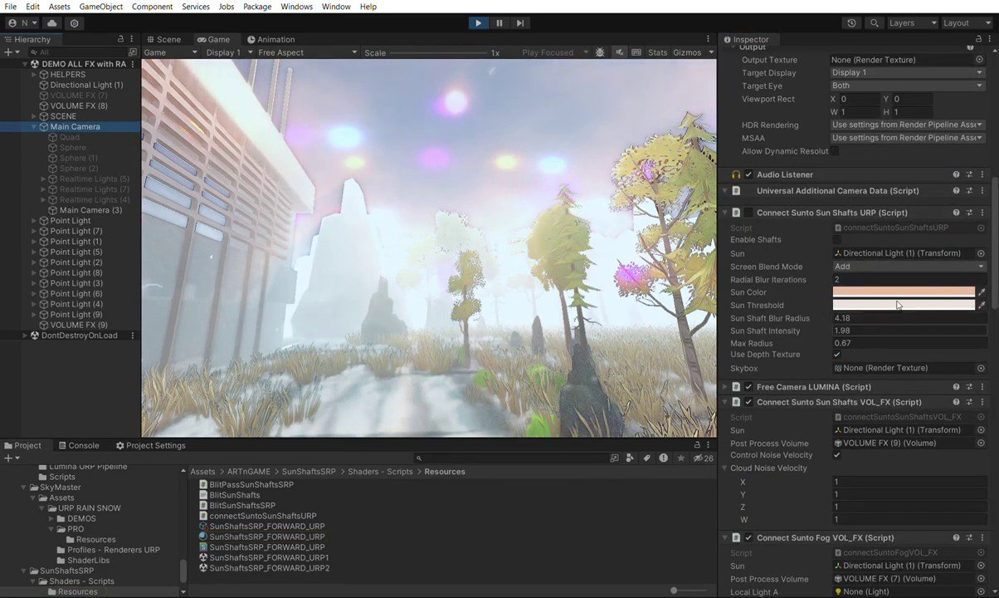
{"action": "scroll", "coordinate": [830, 249], "scroll_direction": "down", "scroll_amount": 2}
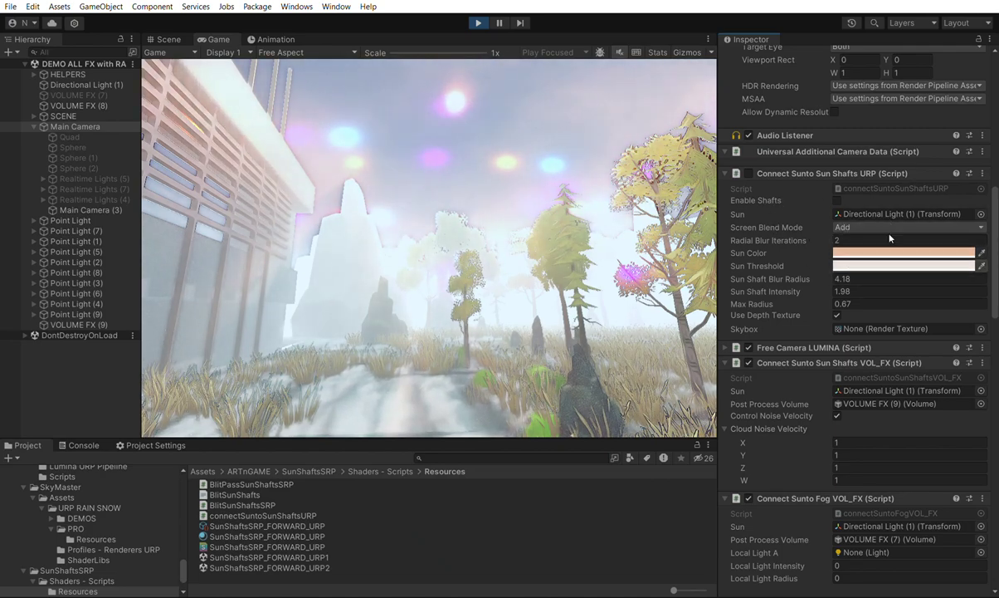
{"action": "scroll", "coordinate": [988, 249], "scroll_direction": "down", "scroll_amount": 5}
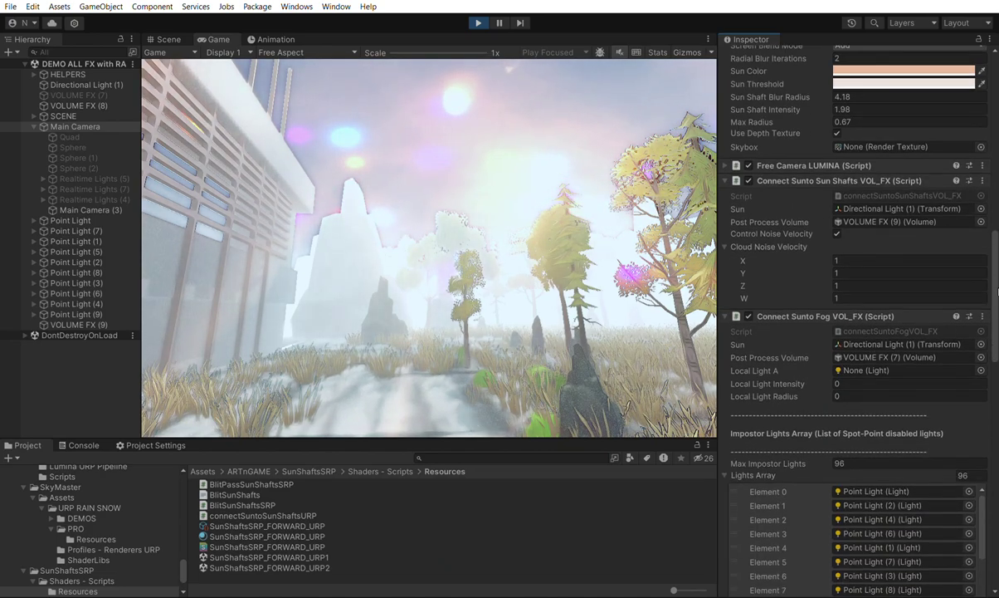
{"action": "scroll", "coordinate": [988, 249], "scroll_direction": "down", "scroll_amount": 2}
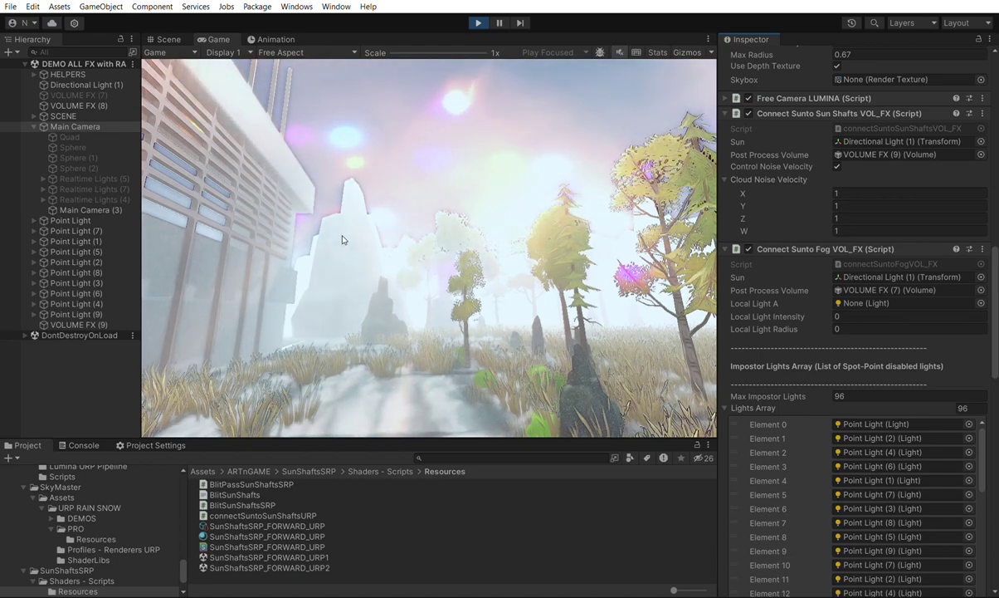
Exit Play mode and open the DEMOS folder under ARTnGAME/SkyMaster/Assets/URP RAIN SNOW in the project files.
{"action": "left_click", "coordinate": [239, 472]}
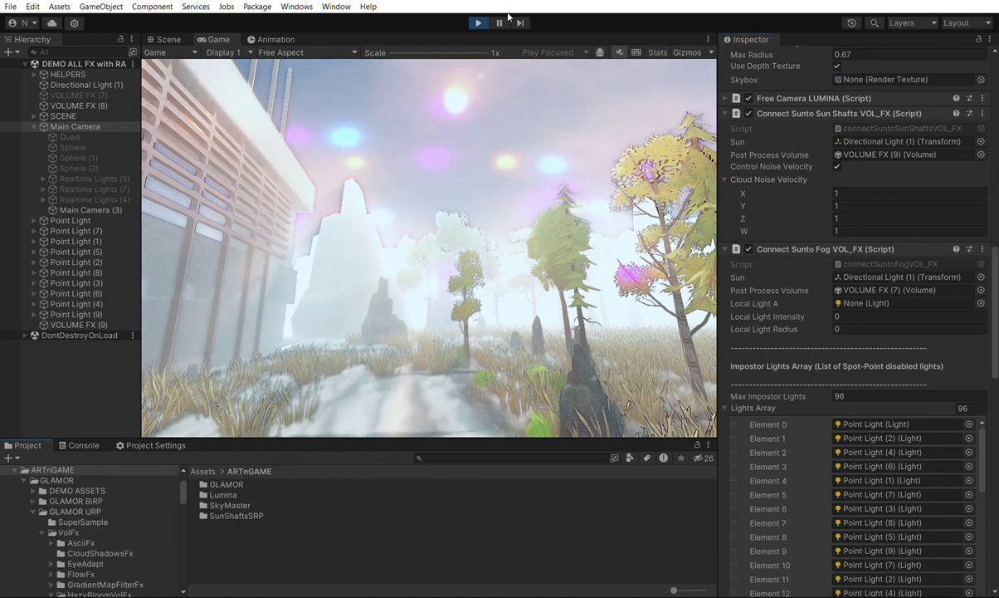
{"action": "left_click", "coordinate": [478, 23]}
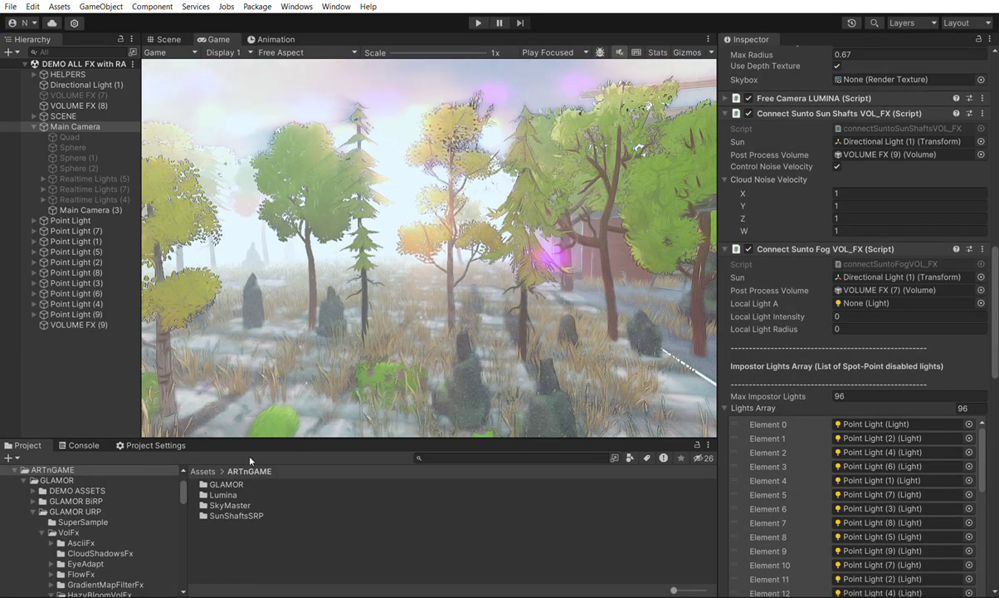
{"action": "left_click", "coordinate": [229, 505]}
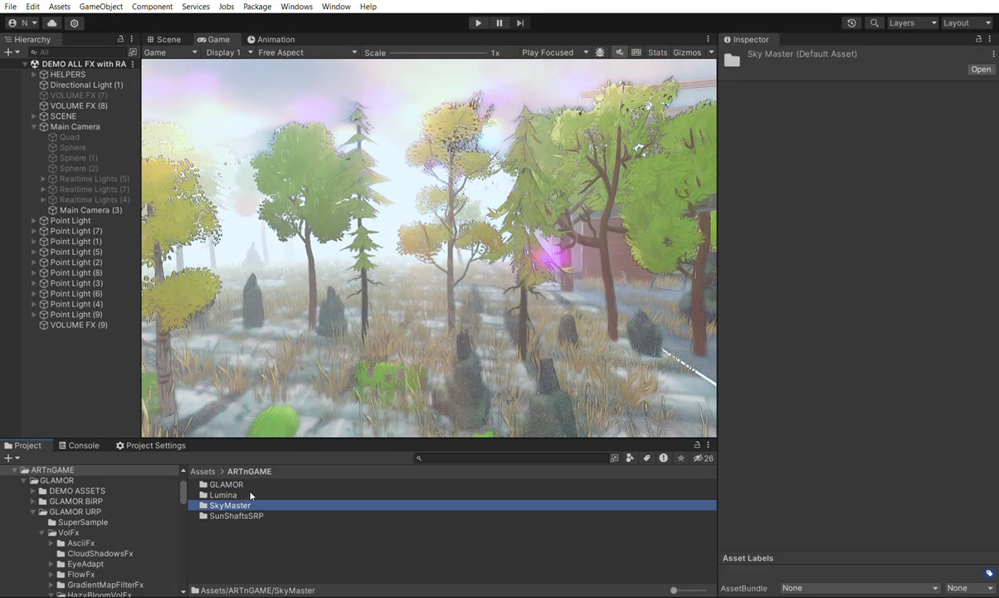
{"action": "double_click", "coordinate": [229, 505]}
{"action": "double_click", "coordinate": [223, 484]}
{"action": "left_click", "coordinate": [241, 484]}
{"action": "double_click", "coordinate": [241, 484]}
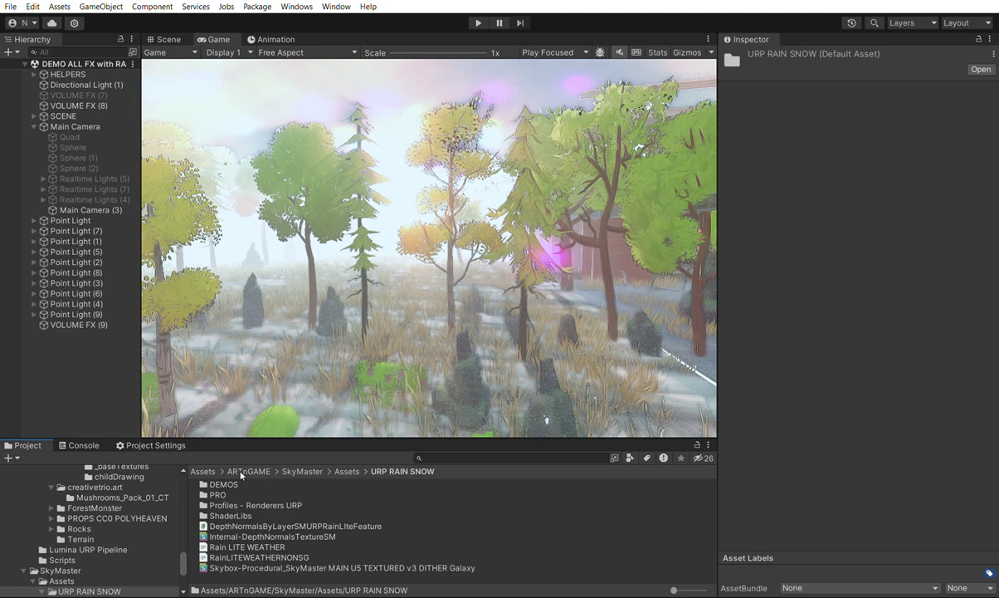
{"action": "left_click", "coordinate": [244, 479]}
{"action": "double_click", "coordinate": [244, 478]}
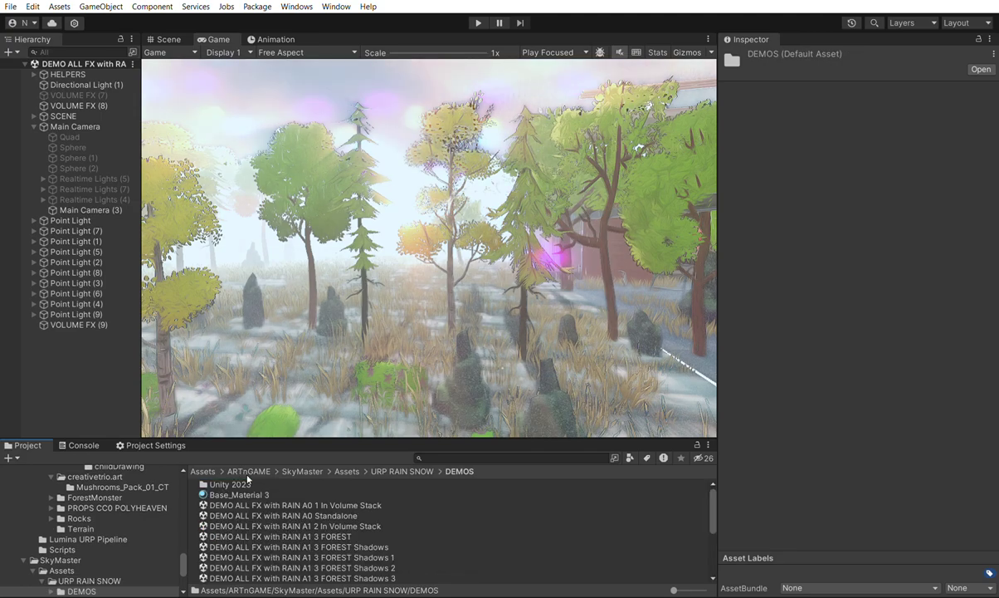
Open the demo scenes DEMO ALL FX with RAIN A0 1 In Volume Stack and A0 Standalone to view their effects.
{"action": "left_click", "coordinate": [266, 501]}
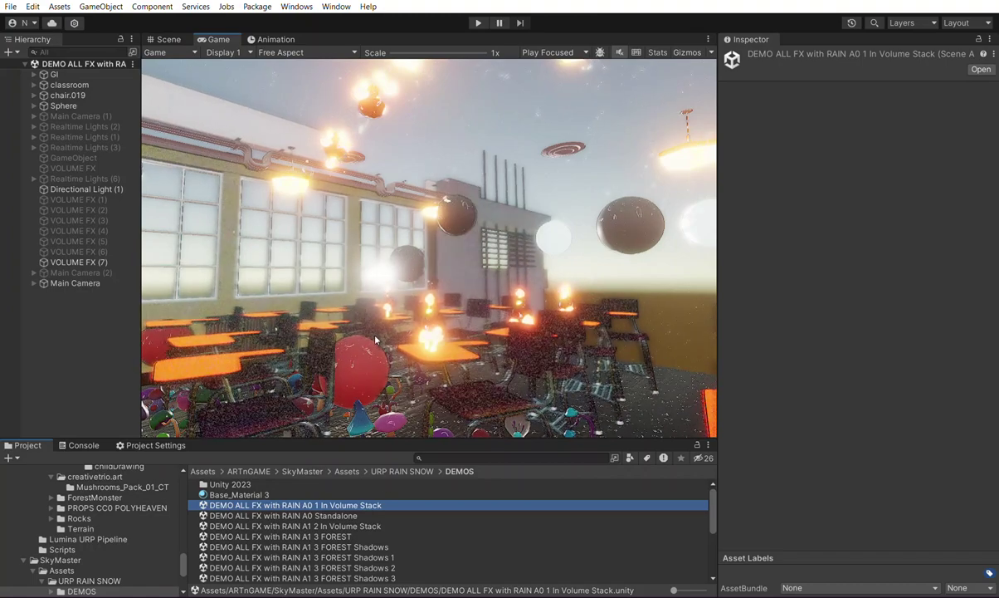
{"action": "left_click", "coordinate": [412, 281]}
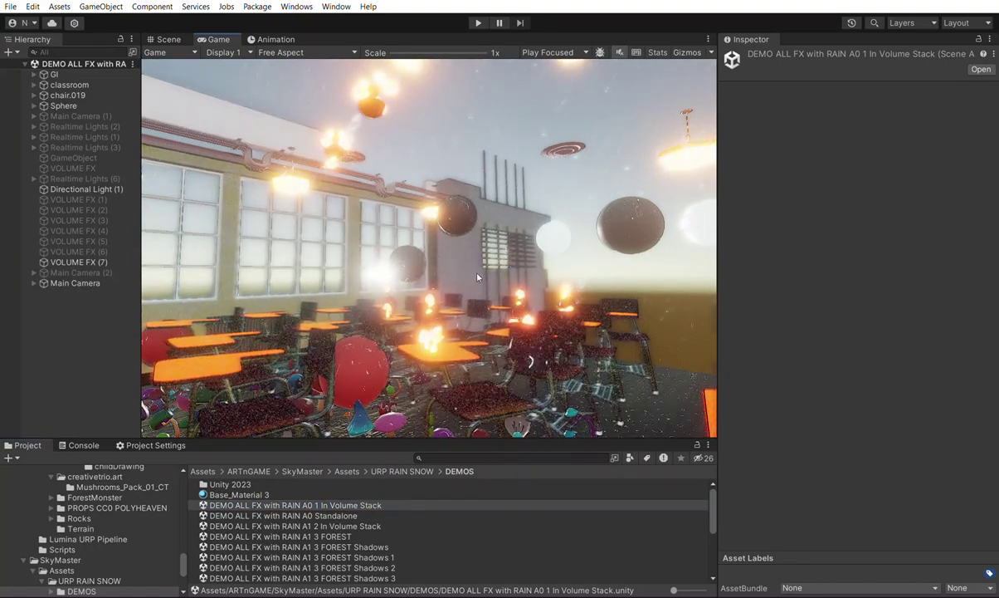
{"action": "left_click", "coordinate": [340, 516]}
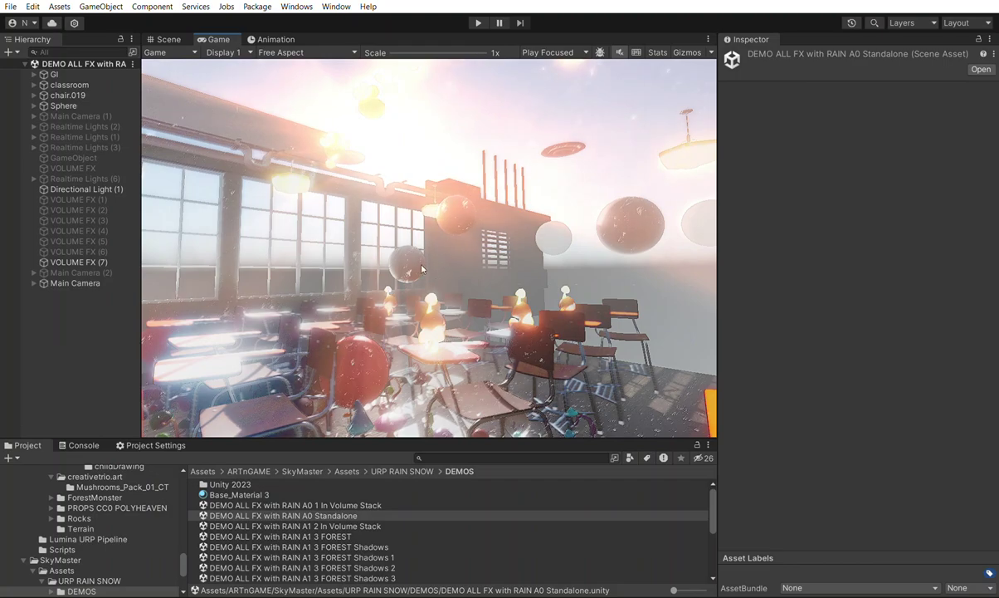
View the RAIN demo scenes A1 2 In Volume Stack, A1 3 FOREST and A1 3 FOREST Shadows by opening each in turn.
{"action": "key", "text": "Down"}
{"action": "key", "text": "Return"}
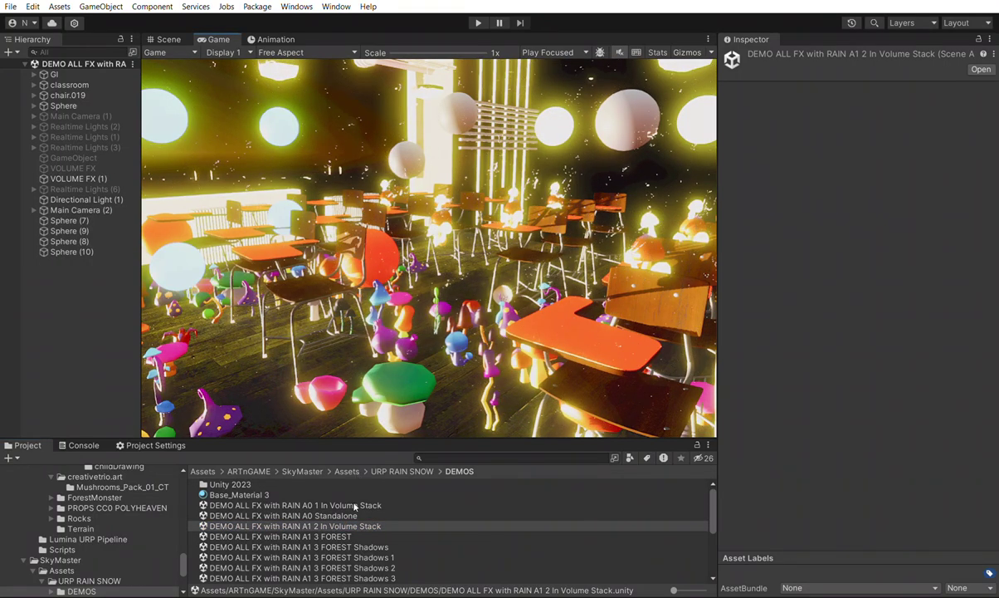
{"action": "key", "text": "Down"}
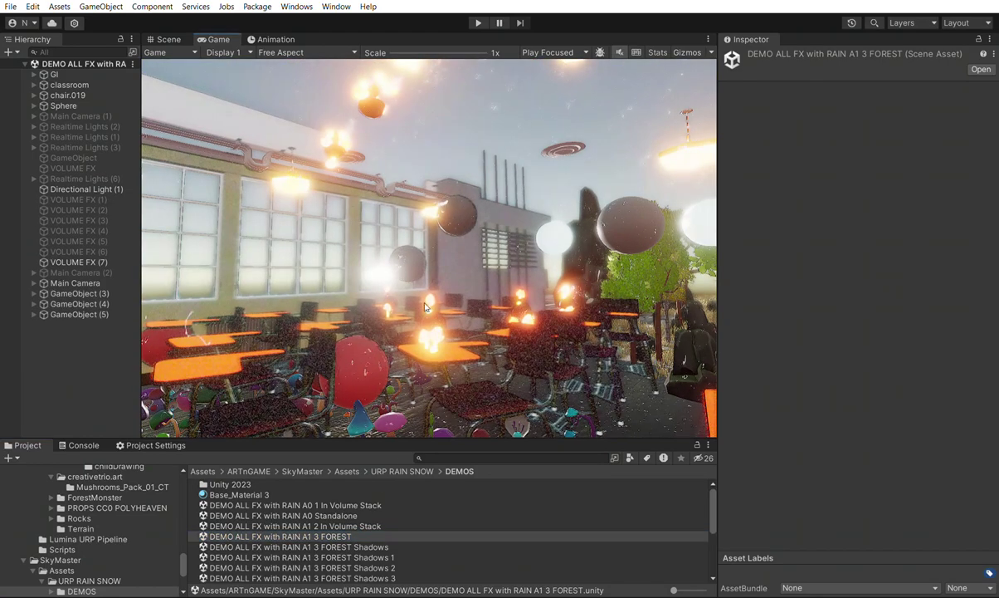
{"action": "left_click", "coordinate": [382, 546]}
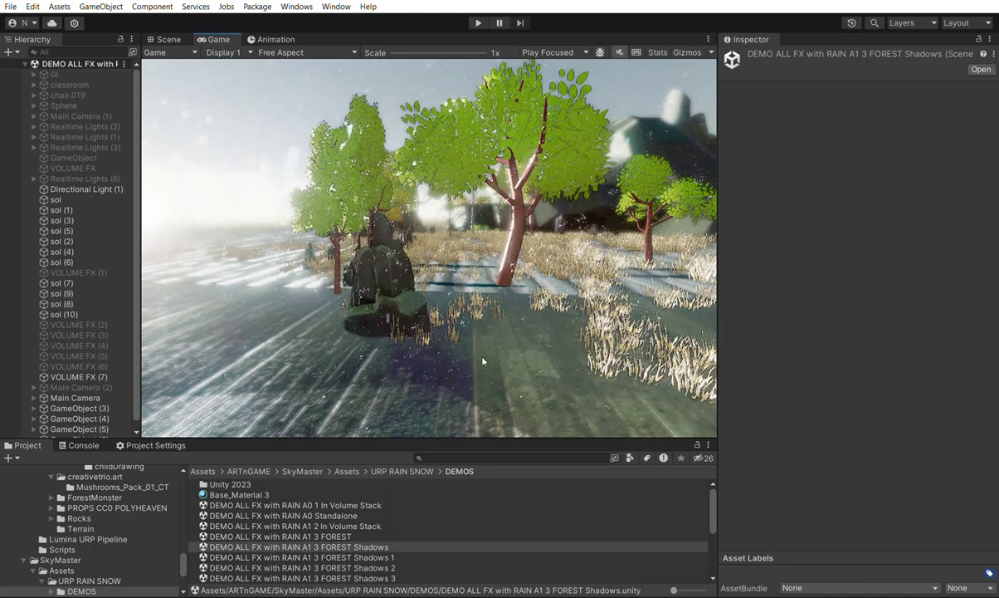
Open the demo scenes DEMO ALL FX with RAIN A1 3 FOREST Shadows 2 and FOREST Shadows 3 to view their effects.
{"action": "scroll", "coordinate": [415, 538], "scroll_direction": "down", "scroll_amount": 2}
{"action": "left_click", "coordinate": [404, 528]}
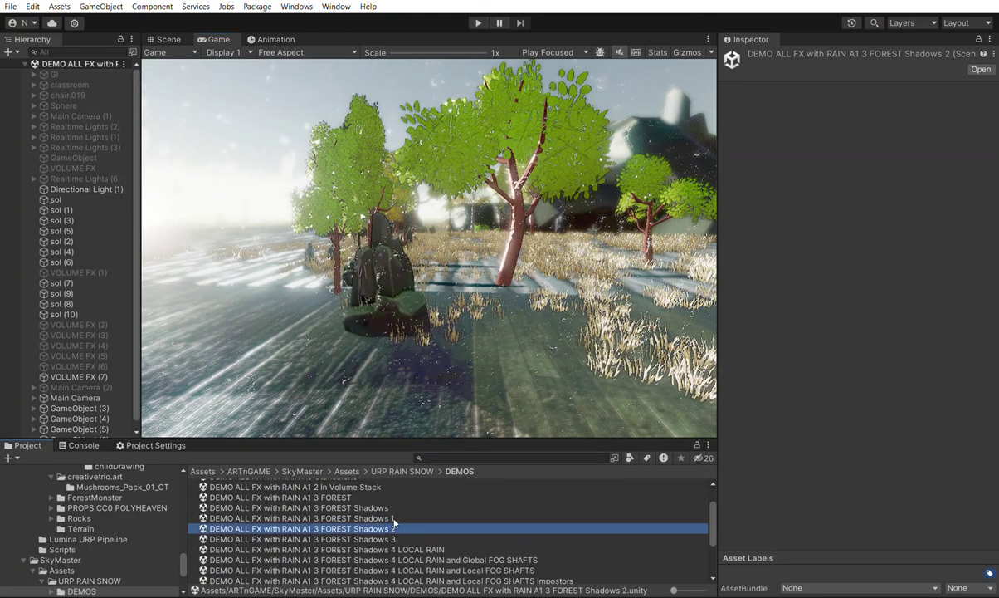
{"action": "left_click", "coordinate": [454, 348]}
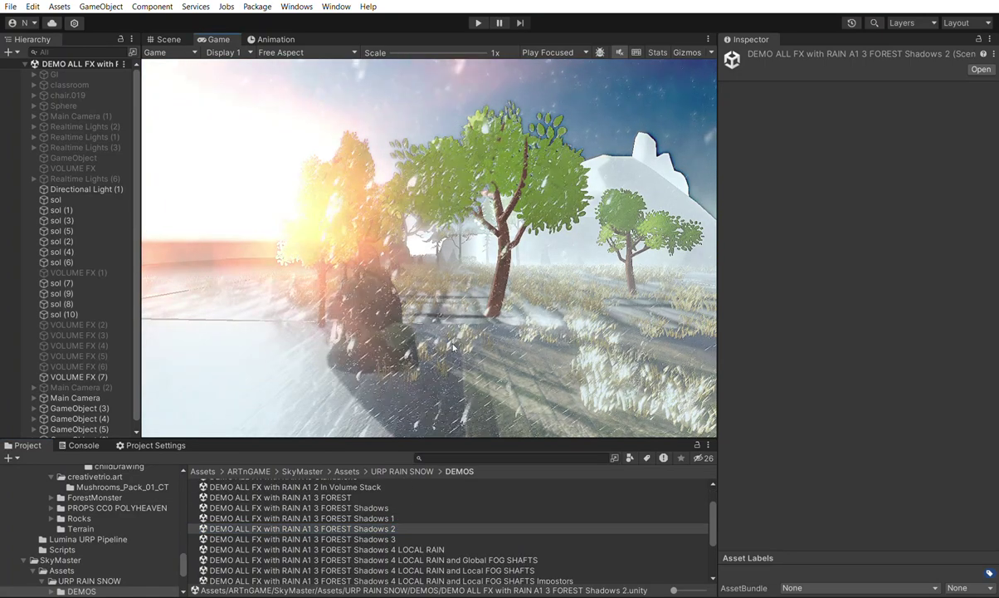
{"action": "left_click", "coordinate": [395, 528]}
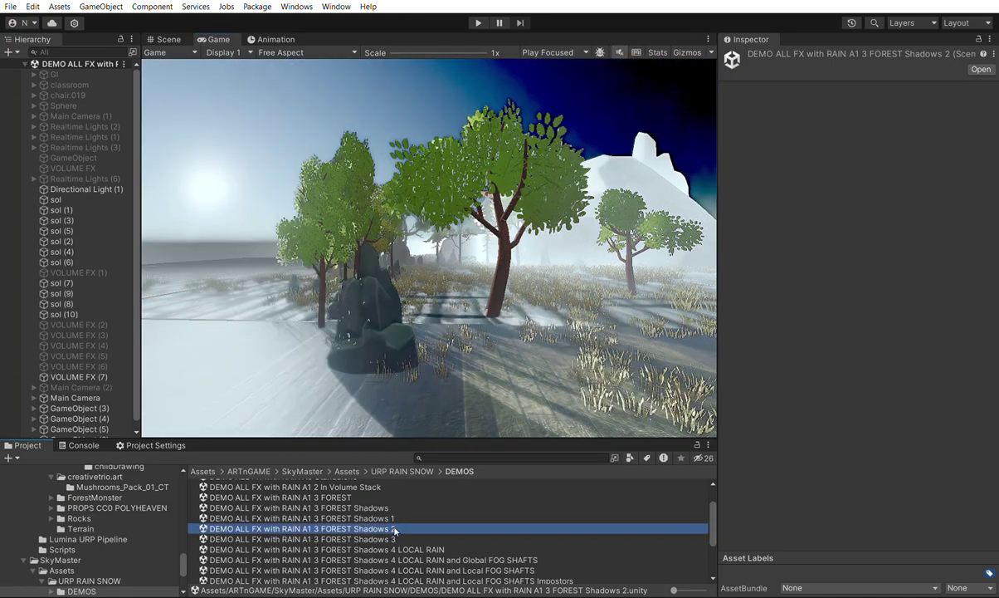
{"action": "left_click", "coordinate": [402, 538]}
{"action": "left_click", "coordinate": [452, 288]}
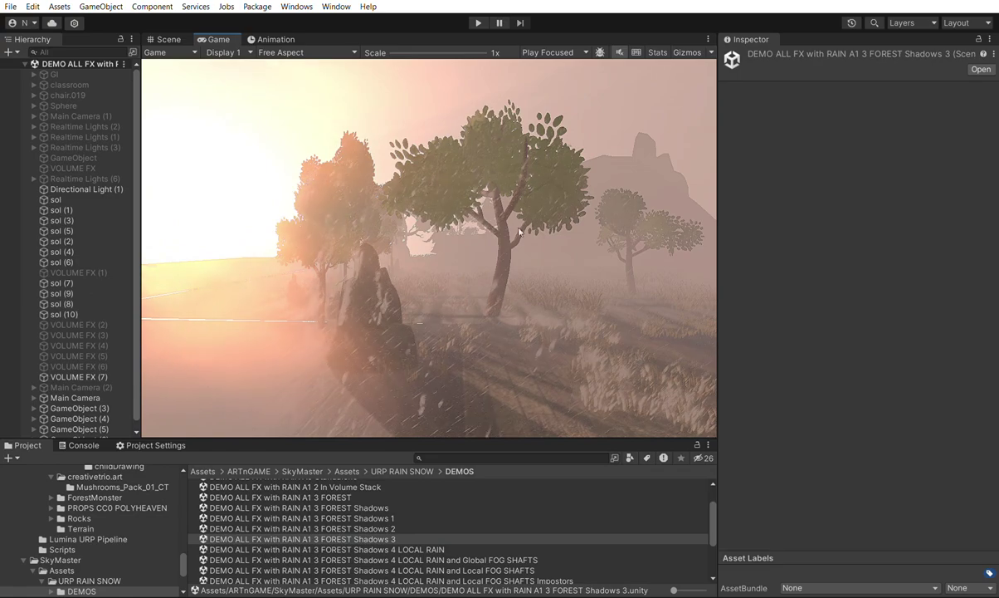
Open the FOREST Shadows 4 demo scenes LOCAL RAIN, LOCAL RAIN and Global FOG SHAFTS, and LOCAL RAIN and Local FOG SHAFTS to view their effects.
{"action": "left_click", "coordinate": [415, 549]}
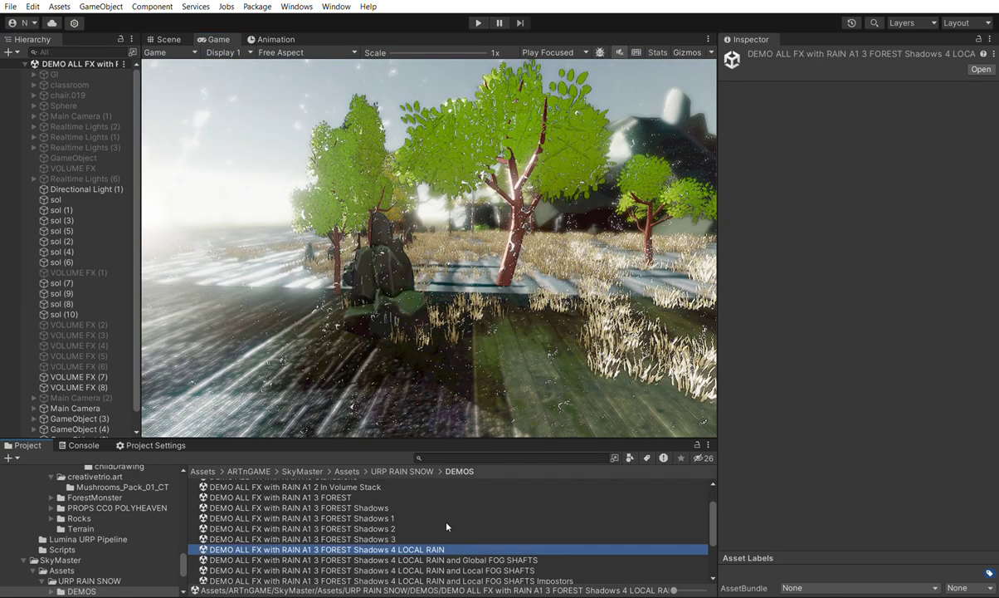
{"action": "left_click", "coordinate": [478, 365]}
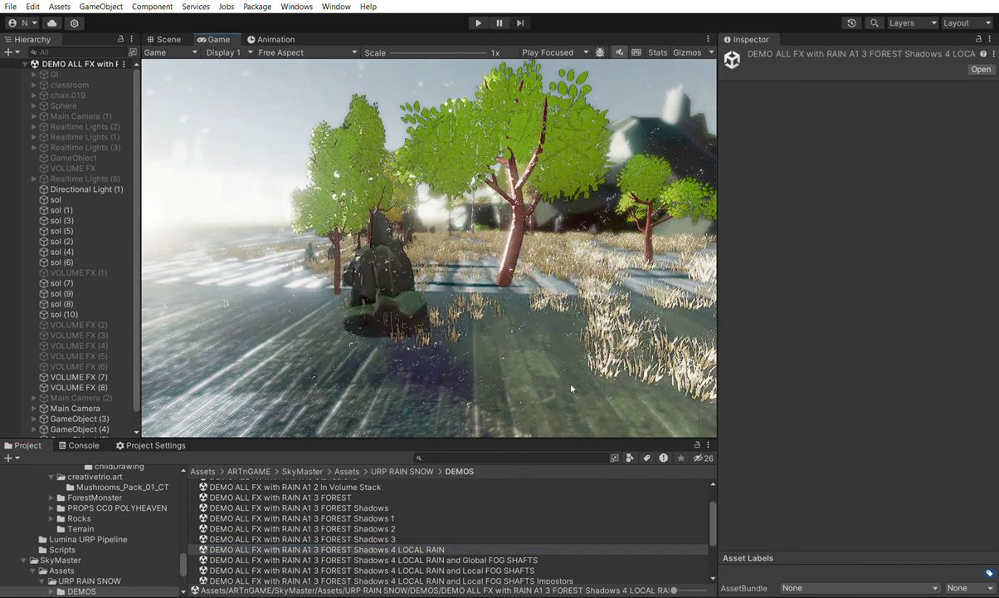
{"action": "left_click", "coordinate": [456, 560]}
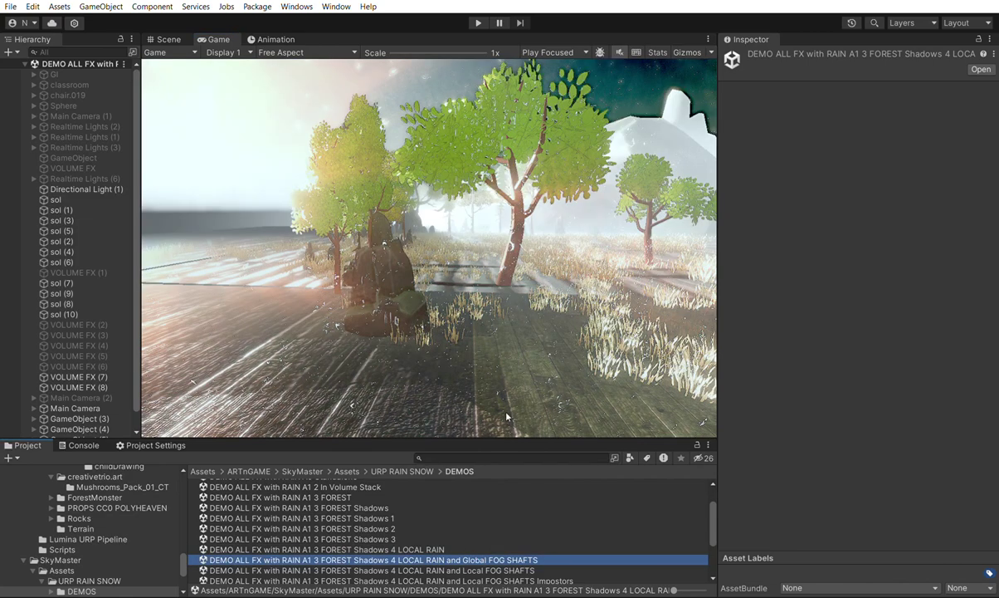
{"action": "left_click", "coordinate": [515, 307]}
{"action": "left_click", "coordinate": [508, 567]}
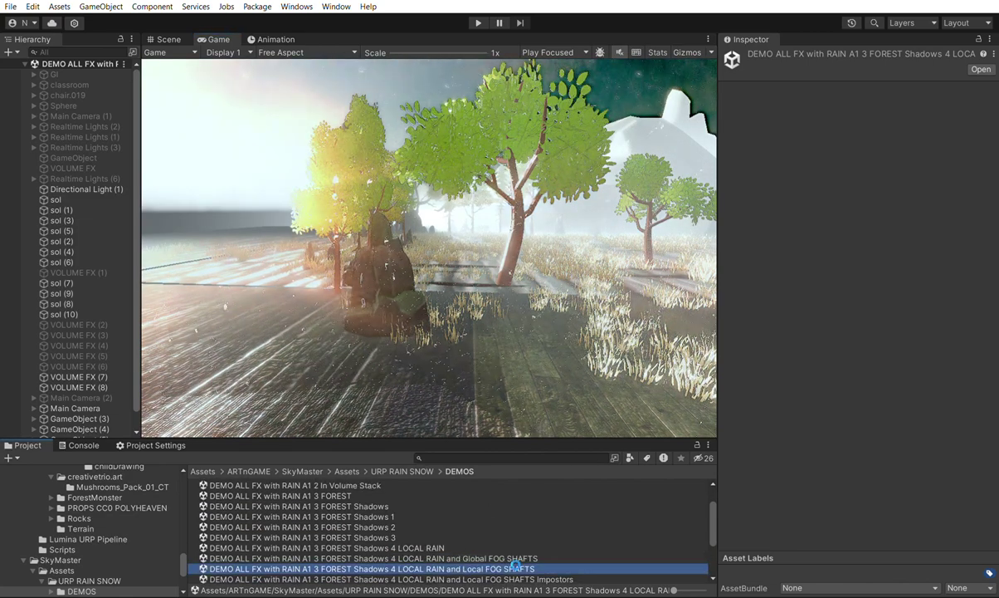
View the FOREST Shadows 4 LOCAL RAIN and Local FOG SHAFTS Impostors and Painterly demo scenes by opening each in turn.
{"action": "scroll", "coordinate": [515, 567], "scroll_direction": "down", "scroll_amount": 2}
{"action": "left_click", "coordinate": [549, 539]}
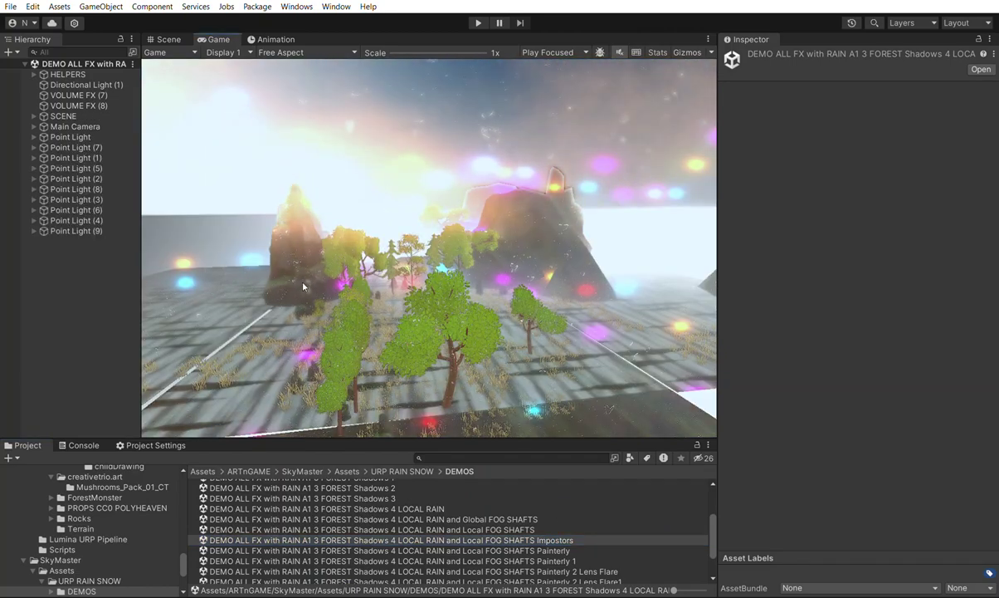
{"action": "left_click", "coordinate": [447, 186]}
{"action": "left_click", "coordinate": [540, 549]}
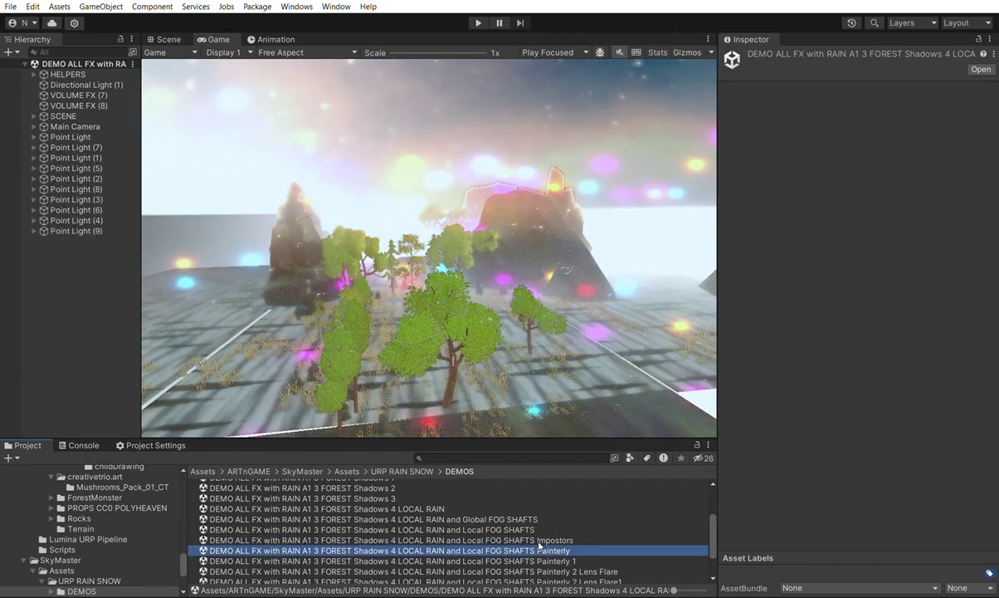
{"action": "double_click", "coordinate": [548, 549]}
{"action": "left_click", "coordinate": [490, 188]}
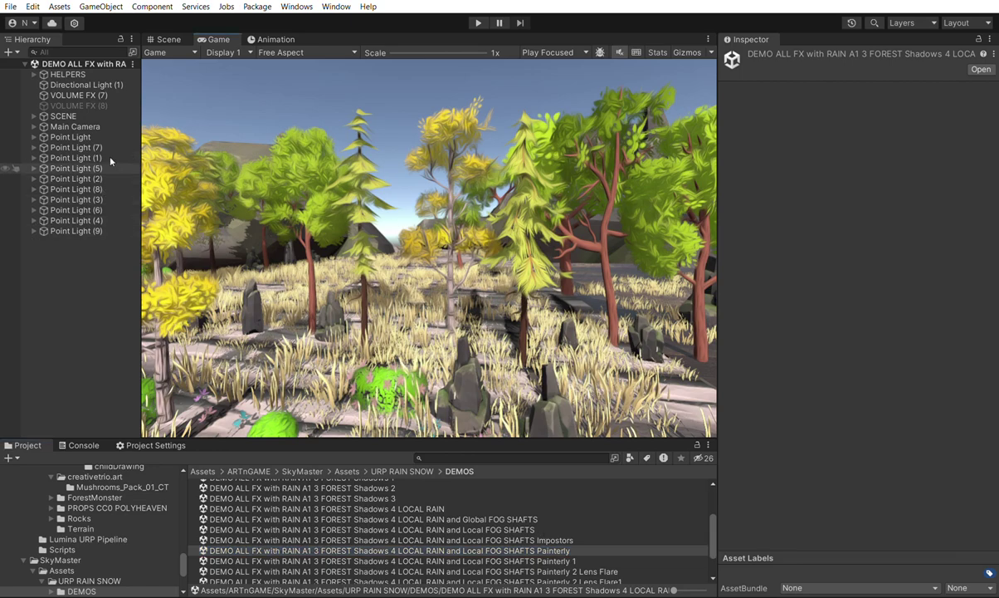
Disable and re-enable the VOLUME FX (7) object to compare the forest without and with the painterly effect.
{"action": "left_click", "coordinate": [92, 96]}
{"action": "left_click", "coordinate": [753, 57]}
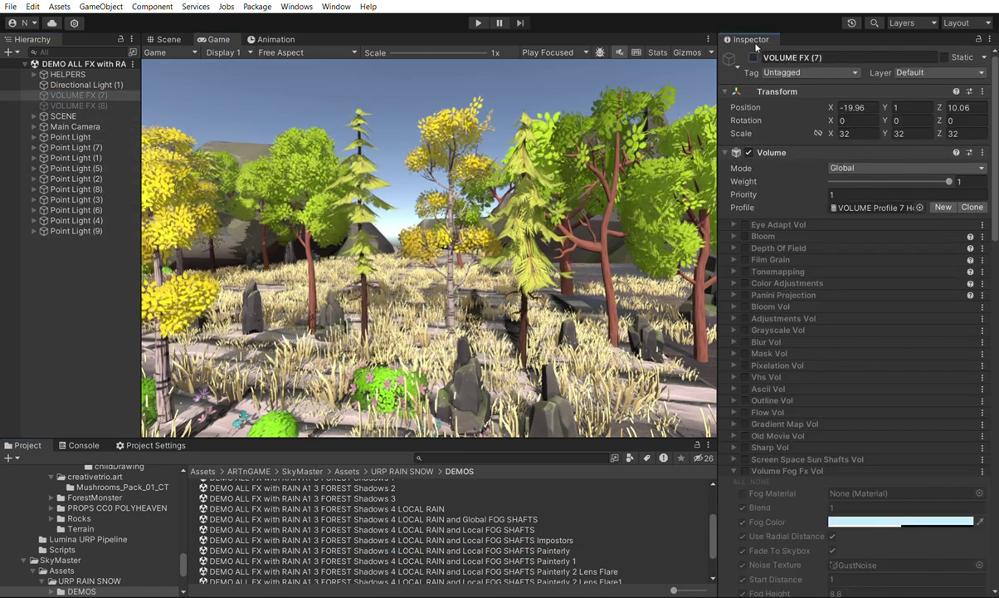
{"action": "left_click", "coordinate": [752, 57]}
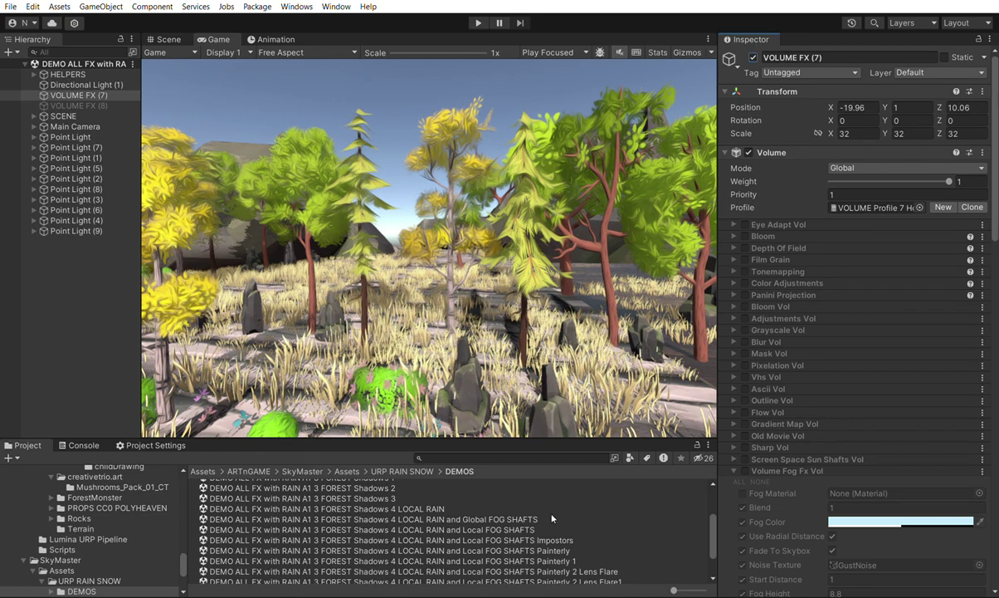
Open the demo scenes Local FOG SHAFTS Painterly 1, Painterly 2 Lens Flare, Lens Flare2 and Lens Flare1 to view their effects.
{"action": "left_click", "coordinate": [569, 558]}
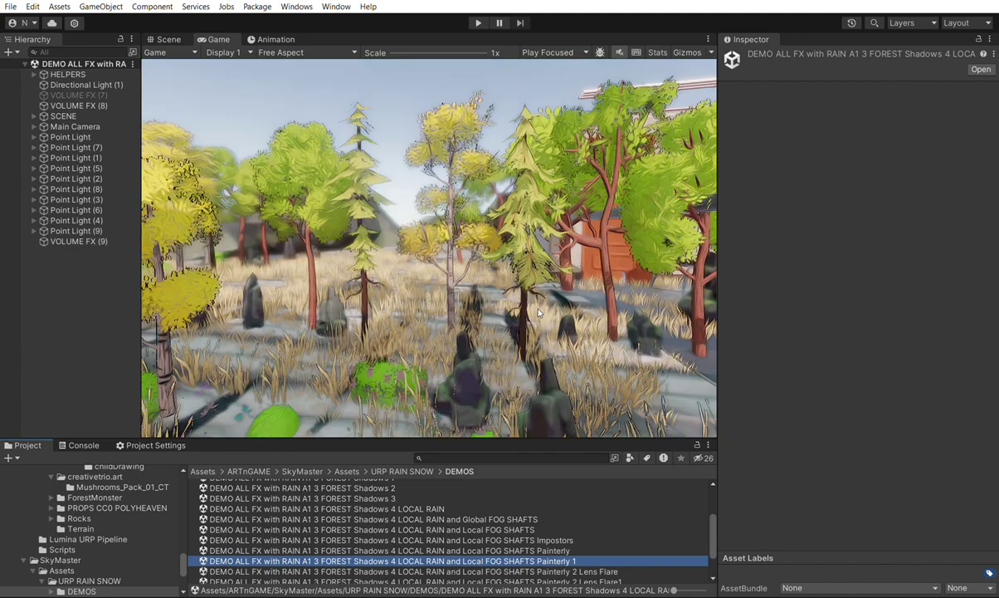
{"action": "scroll", "coordinate": [585, 527], "scroll_direction": "down", "scroll_amount": 2}
{"action": "left_click", "coordinate": [585, 531]}
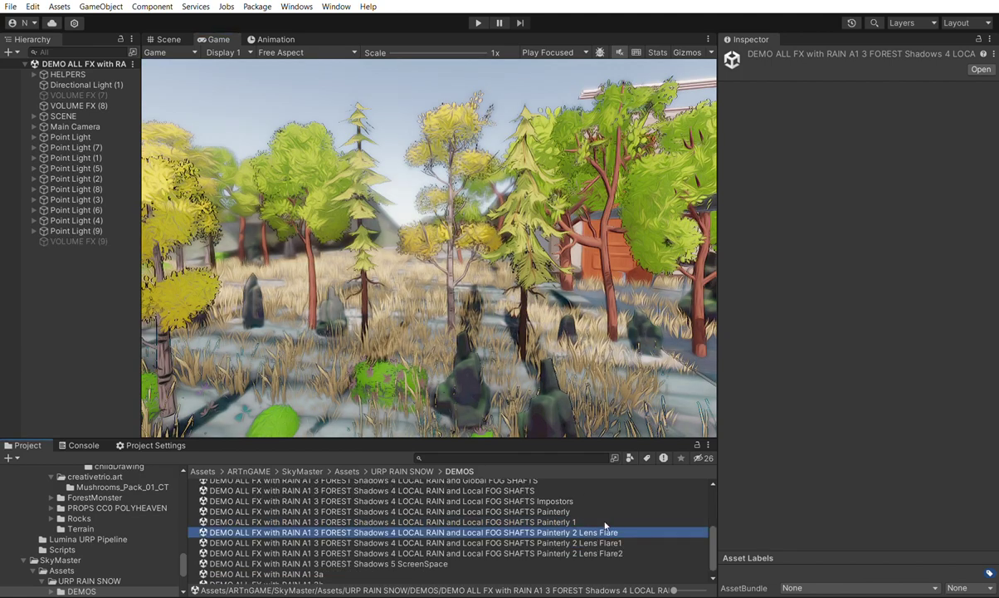
{"action": "left_click", "coordinate": [508, 312]}
{"action": "double_click", "coordinate": [600, 551]}
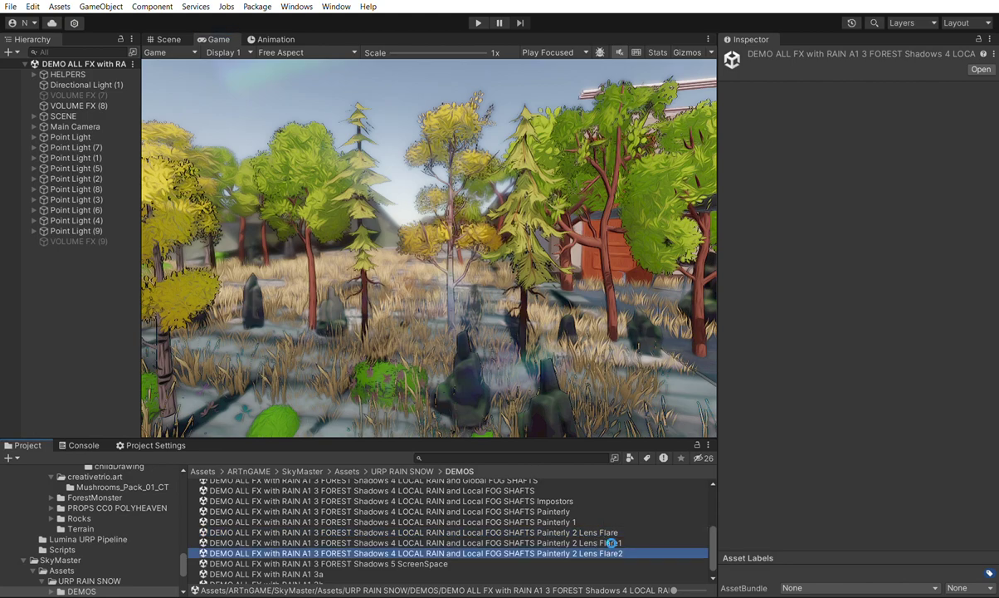
{"action": "double_click", "coordinate": [604, 542]}
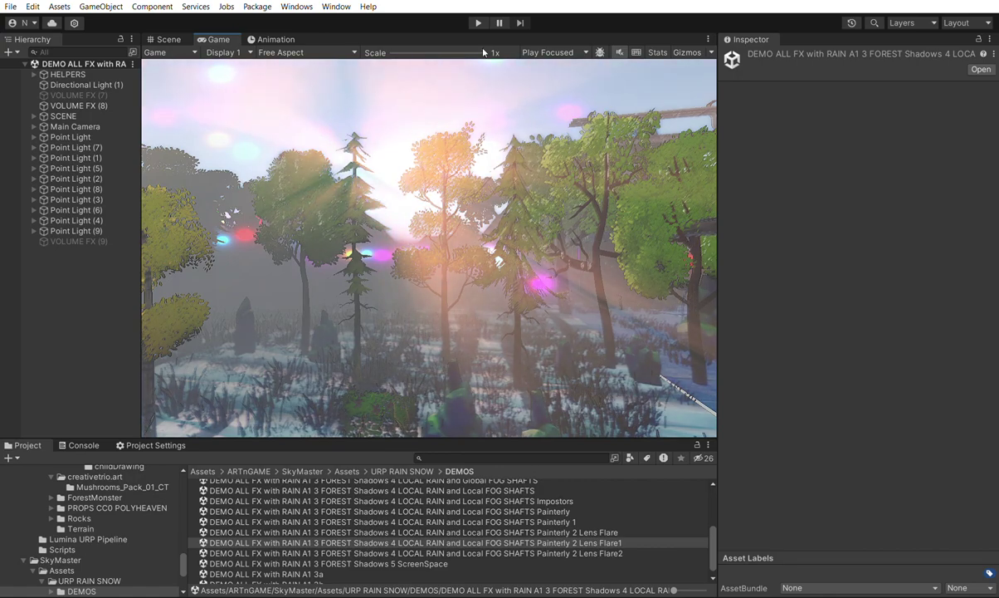
Run the Painterly 2 Lens Flare1 scene in Play mode, exit it, and start Play mode in the Painterly 2 Lens Flare scene.
{"action": "key", "text": "ctrl+p"}
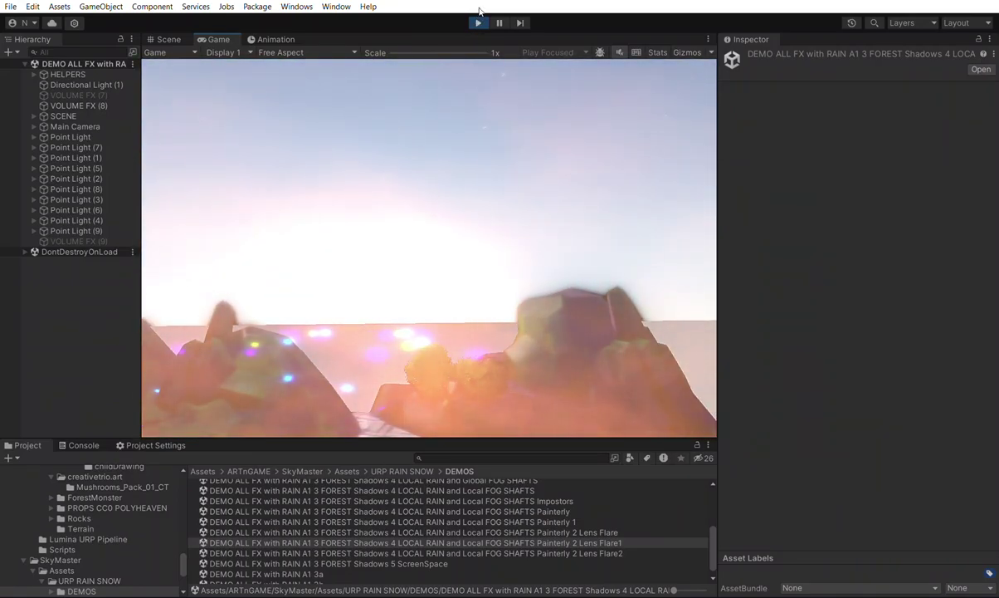
{"action": "left_click", "coordinate": [478, 22]}
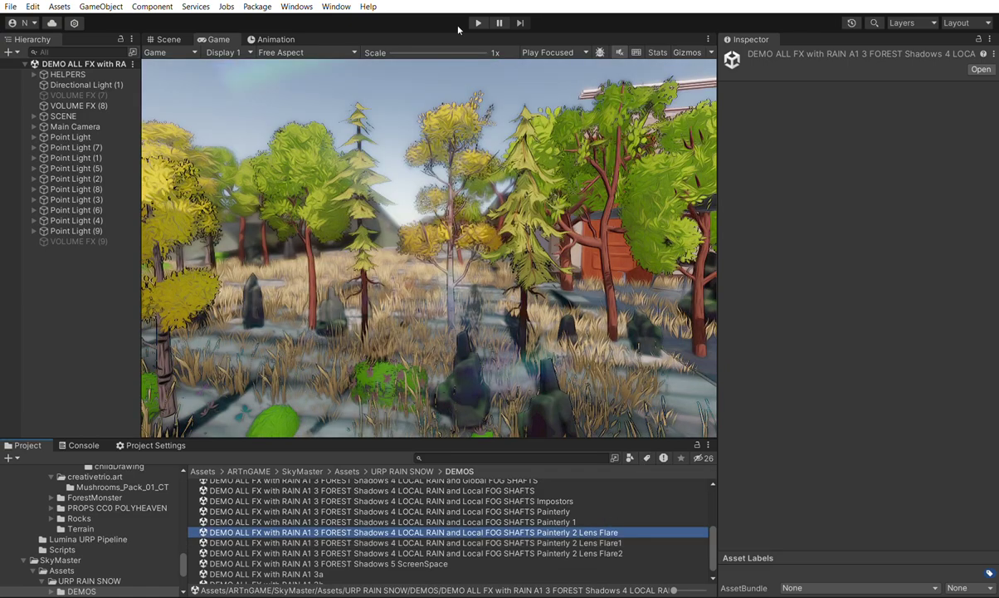
{"action": "left_click", "coordinate": [478, 23]}
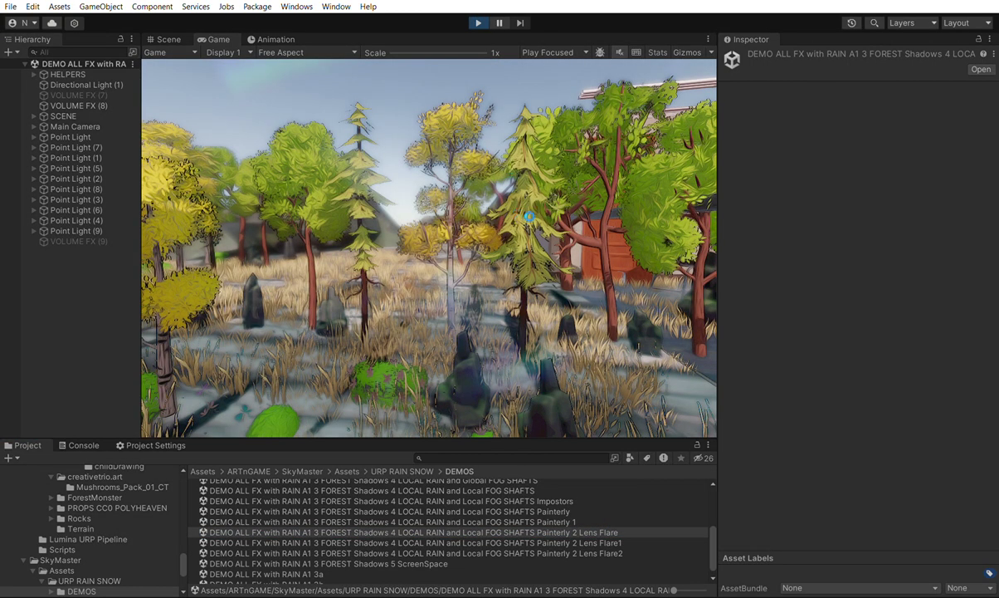